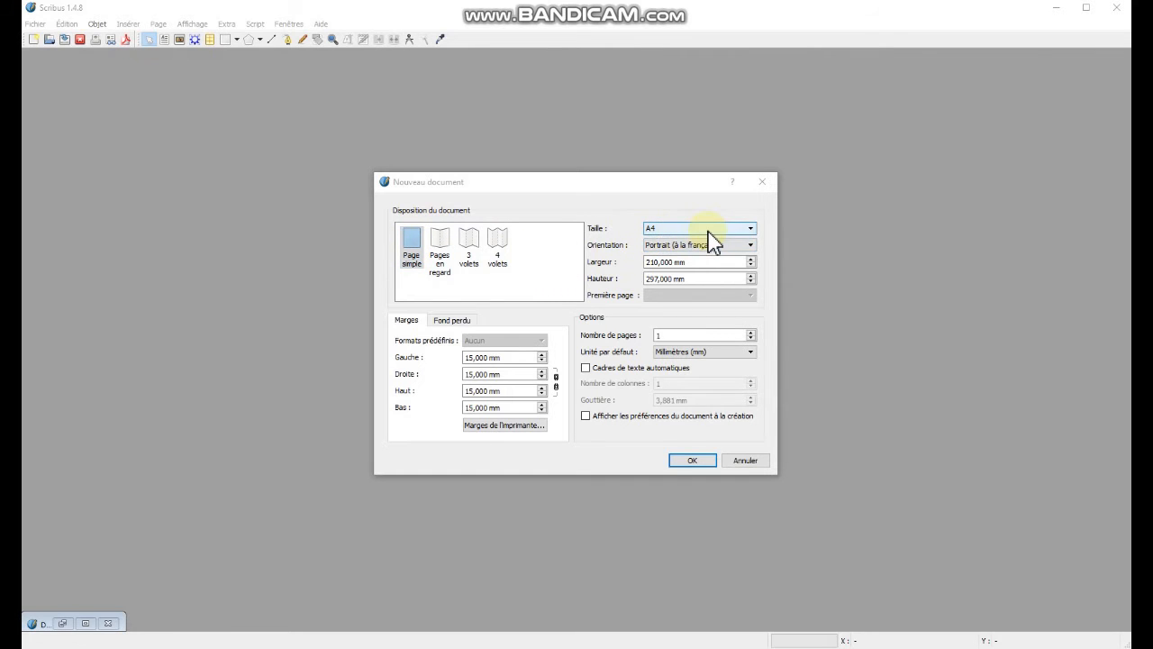
# Set all four page margins of the new document to 10 mm.
pyautogui.click(687, 263)
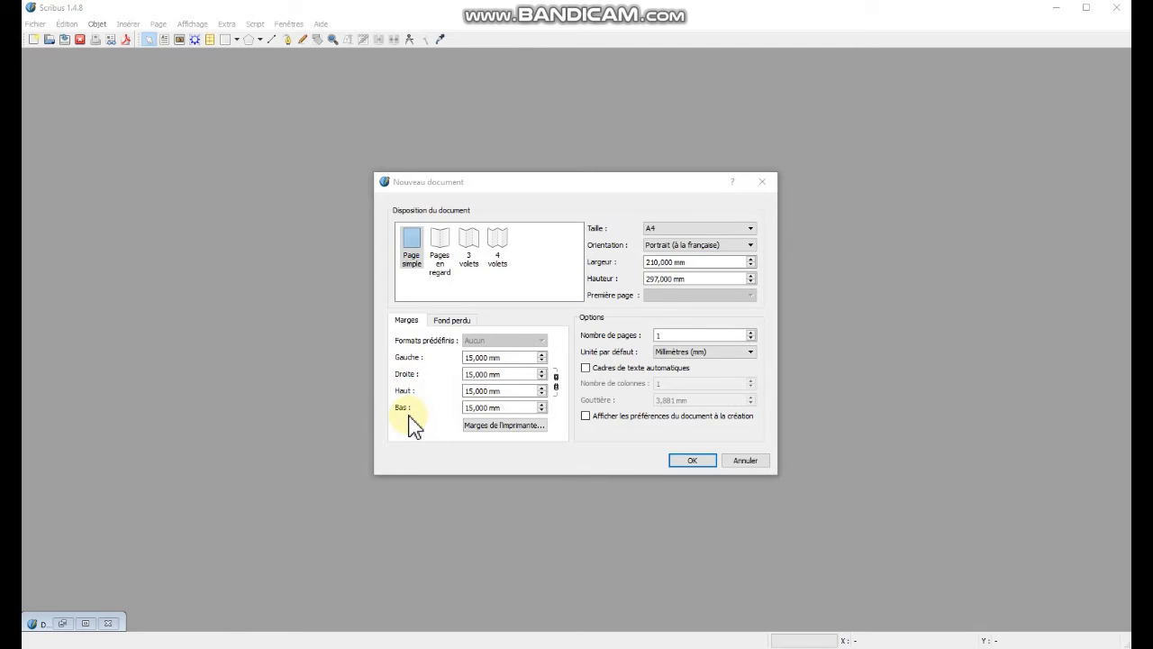
pyautogui.click(514, 358)
pyautogui.moveTo(513, 358); pyautogui.dragTo(448, 354)
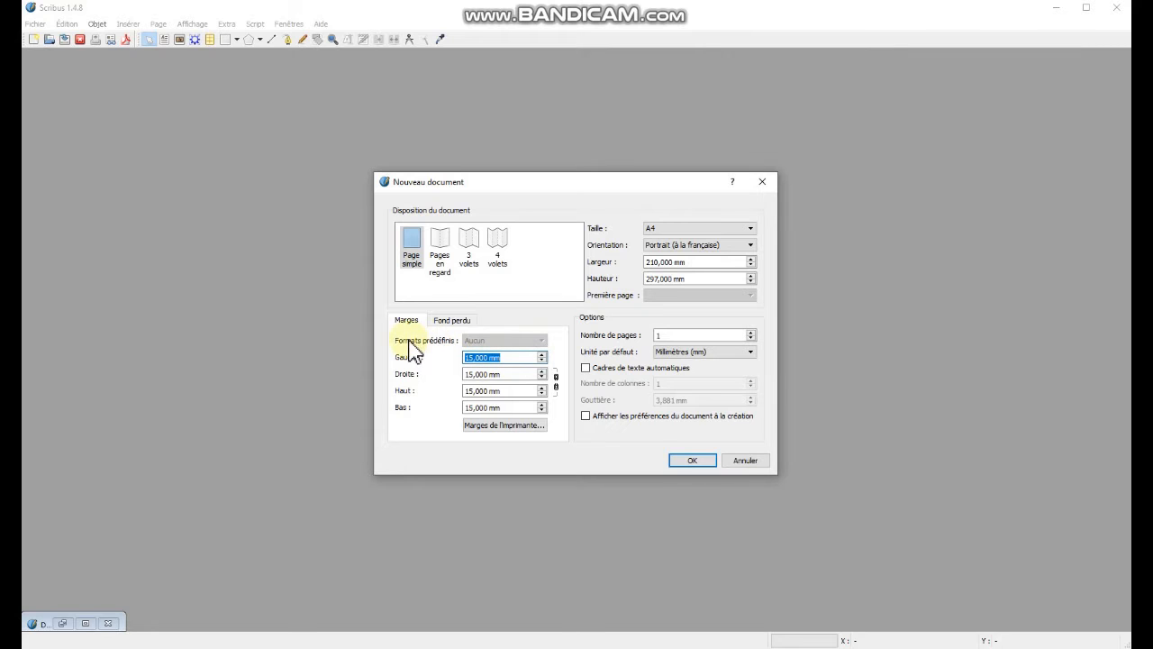
pyautogui.write('10')
pyautogui.press('Tab')
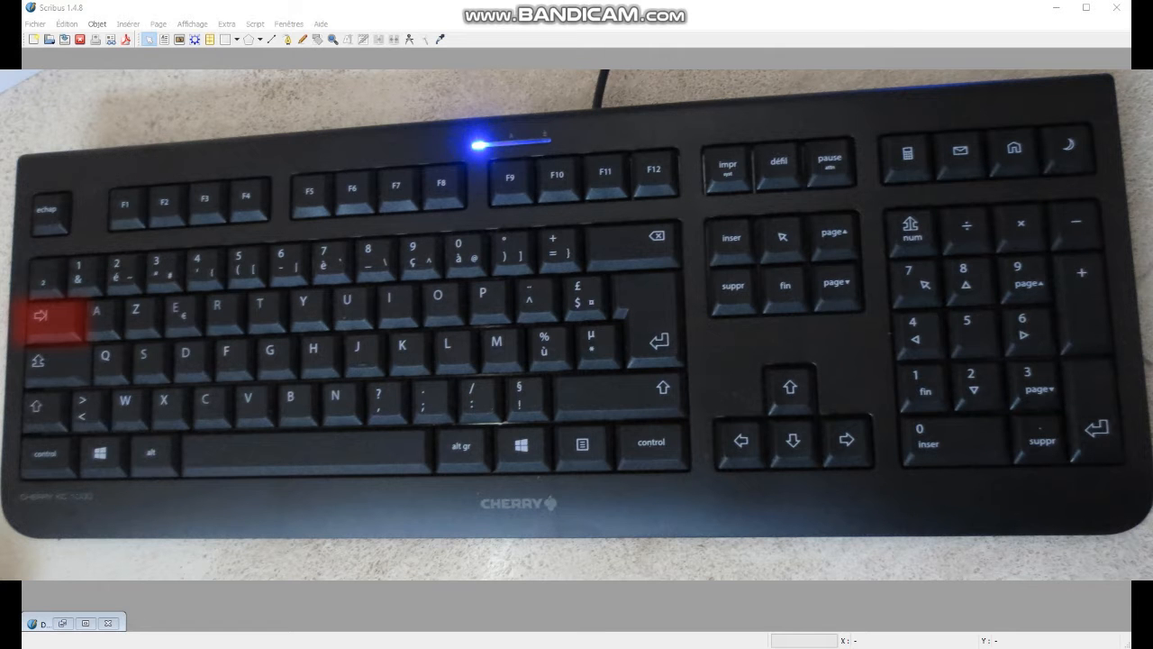
pyautogui.write('10')
pyautogui.press('Tab')
pyautogui.write('10')
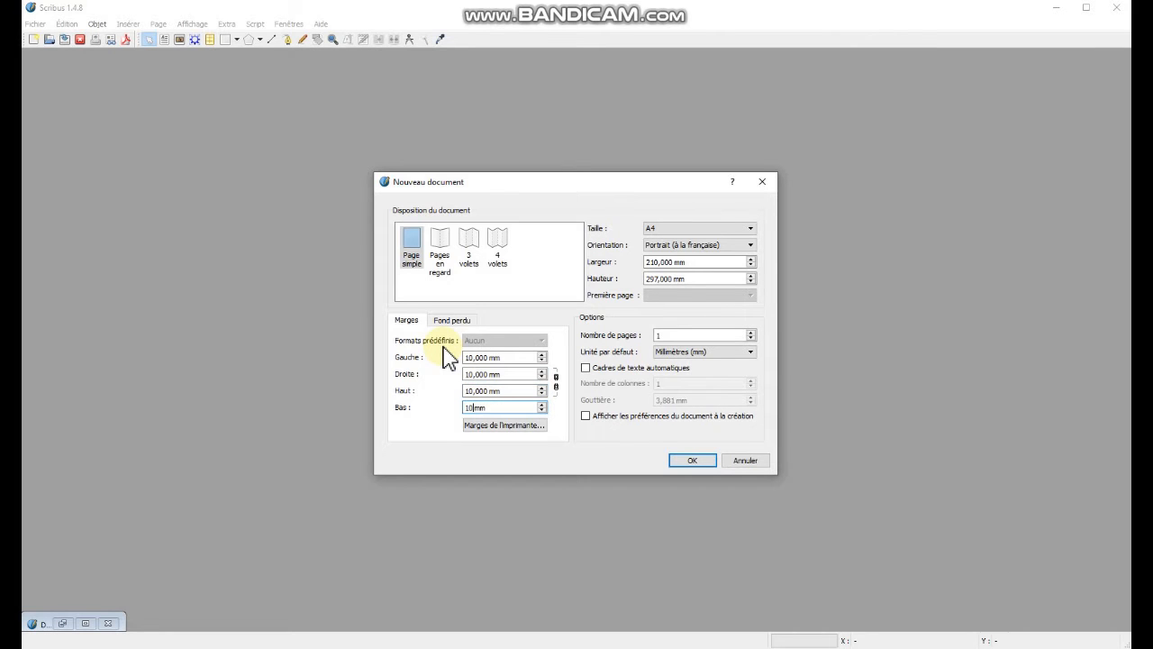
# Link the bleed values and set all four bleeds to 5 mm.
pyautogui.click(449, 320)
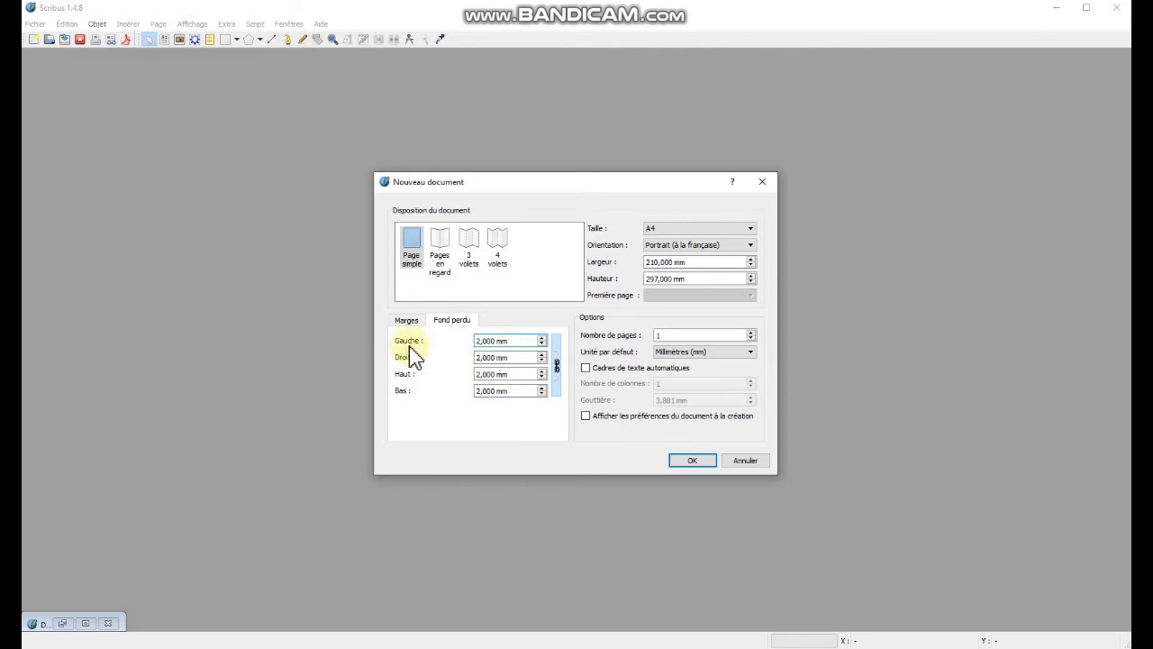
pyautogui.click(557, 367)
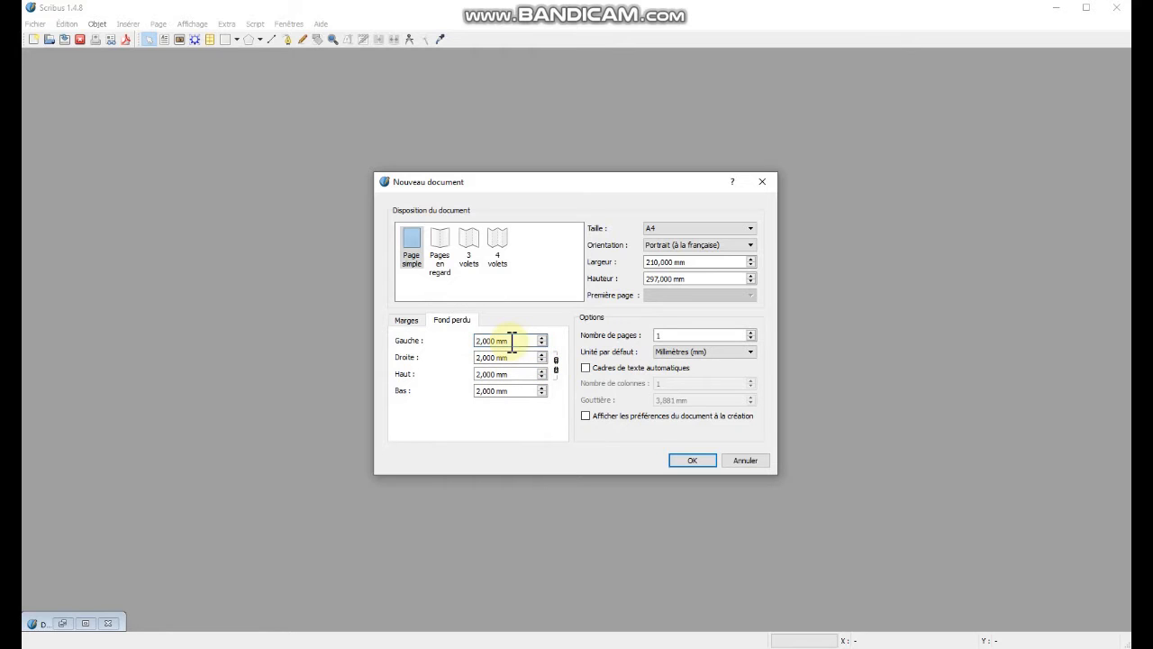
pyautogui.moveTo(512, 340); pyautogui.dragTo(386, 328)
pyautogui.write('5')
pyautogui.click(555, 365)
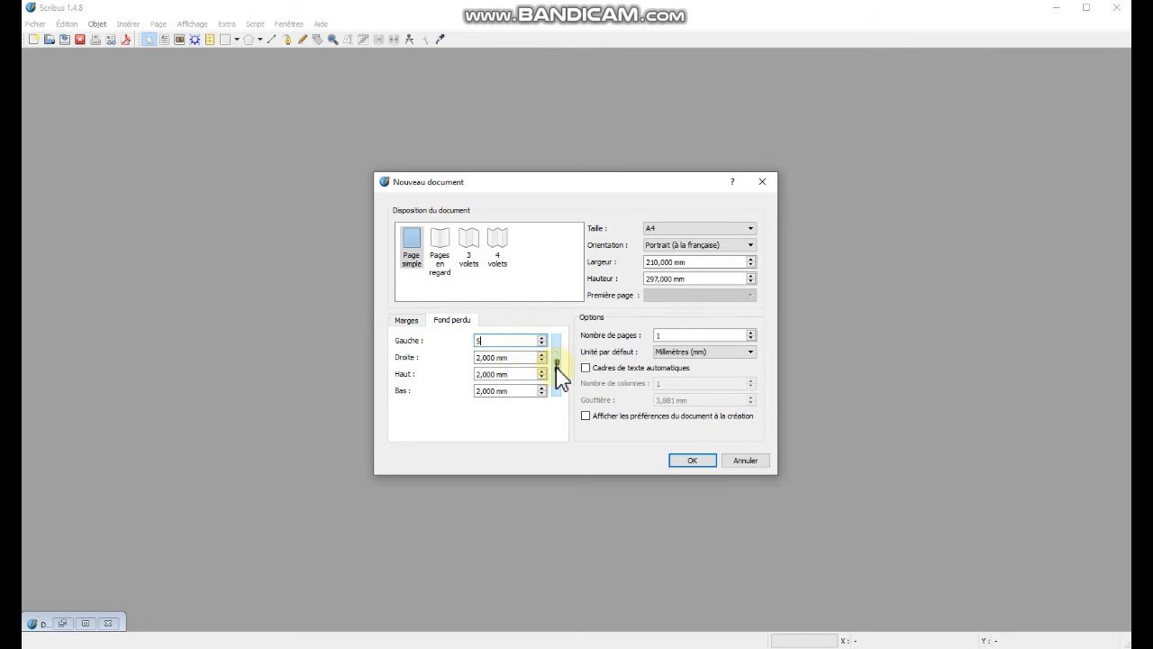
pyautogui.click(510, 358)
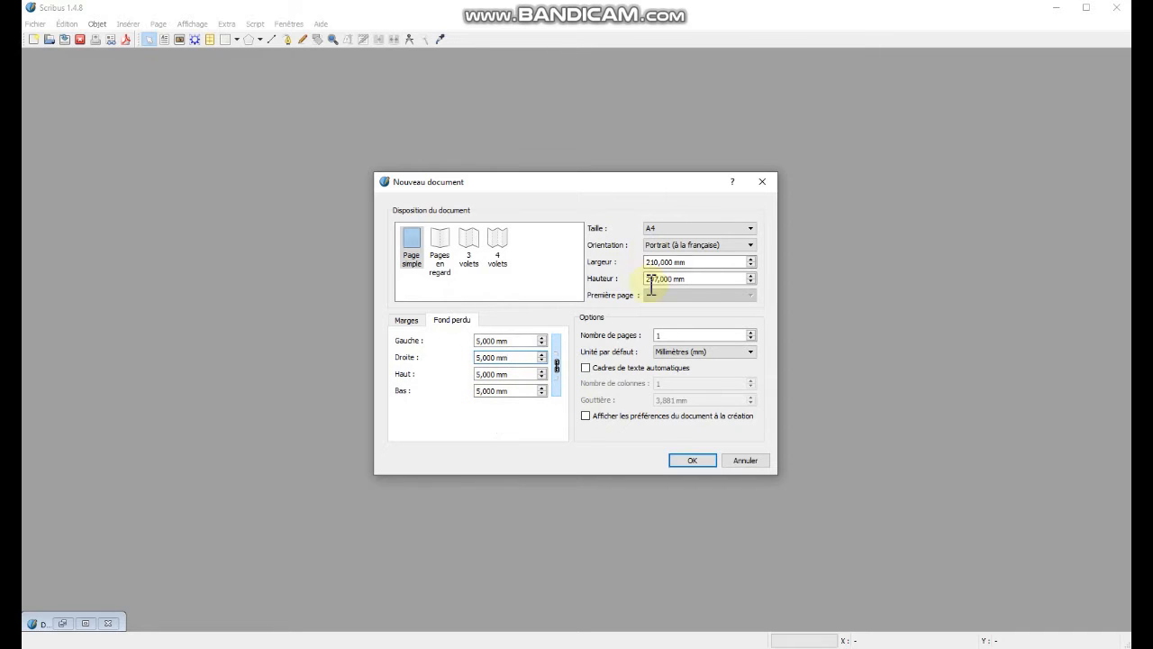
# Choose Millimètres as the default unit and create the single-page document.
pyautogui.click(691, 336)
pyautogui.click(674, 352)
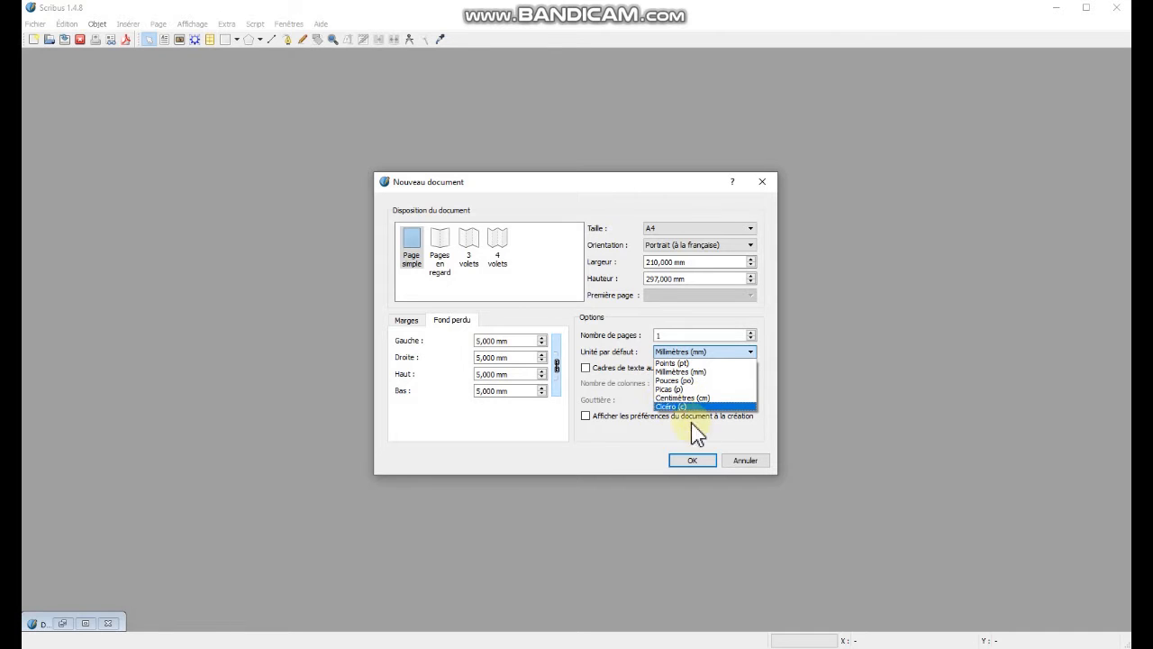
pyautogui.click(682, 372)
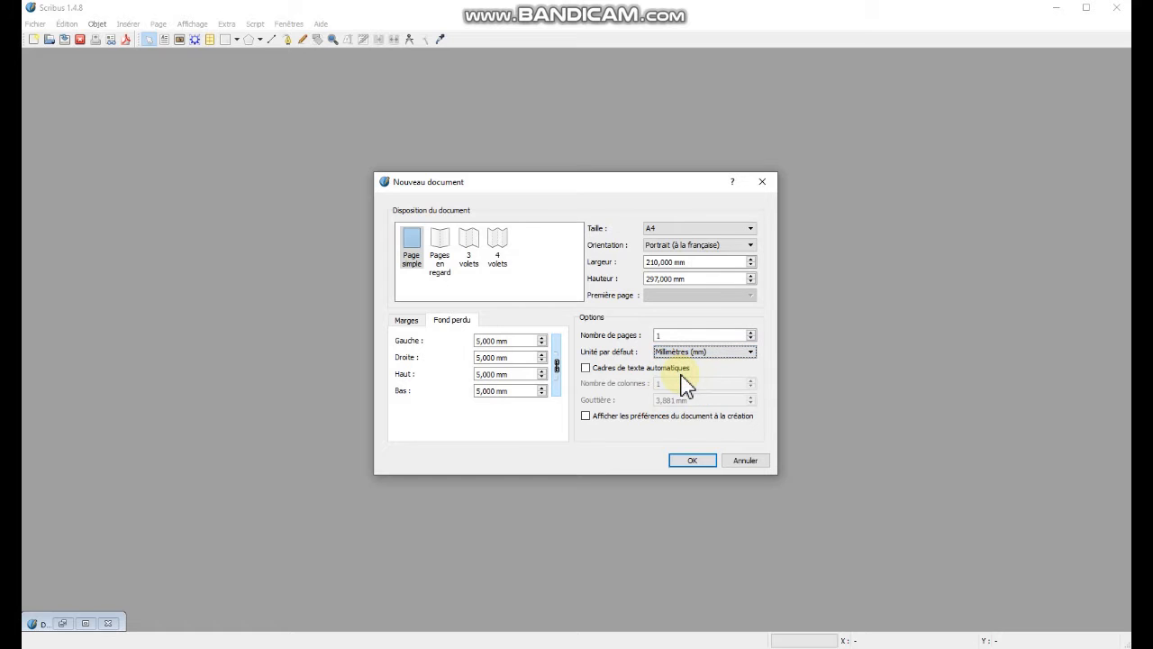
pyautogui.click(693, 459)
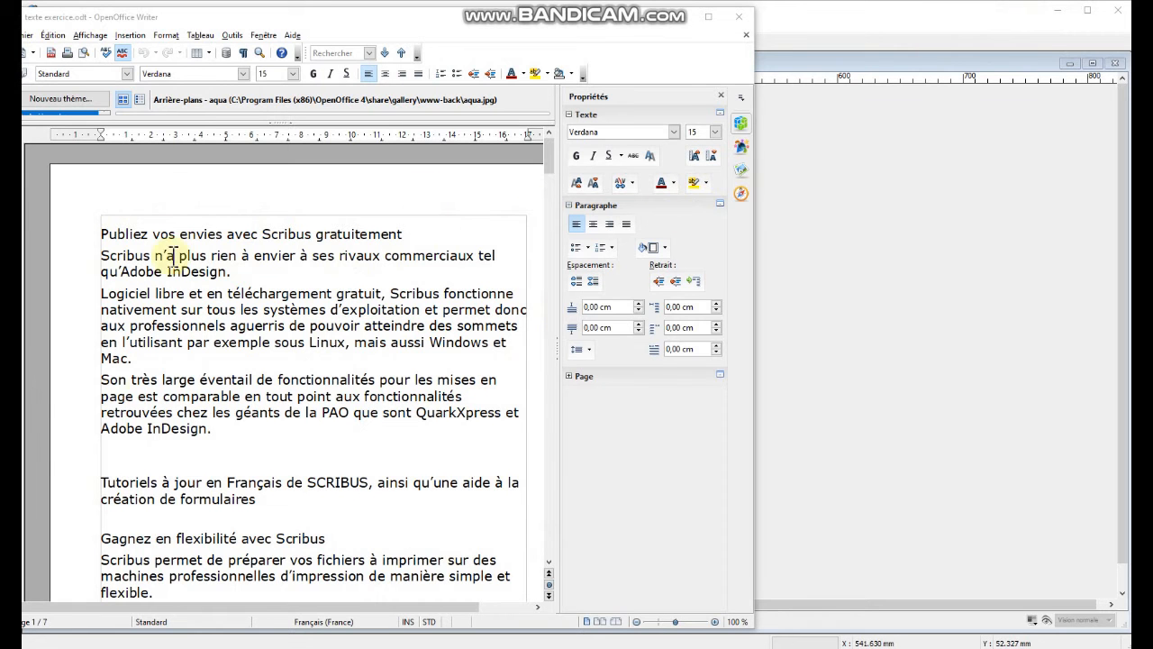
# In OpenOffice Writer, apply the Titre 2 style to the heading "Publiez vos envies avec Scribus gratuitement".
pyautogui.scroll(-5, 250, 448)
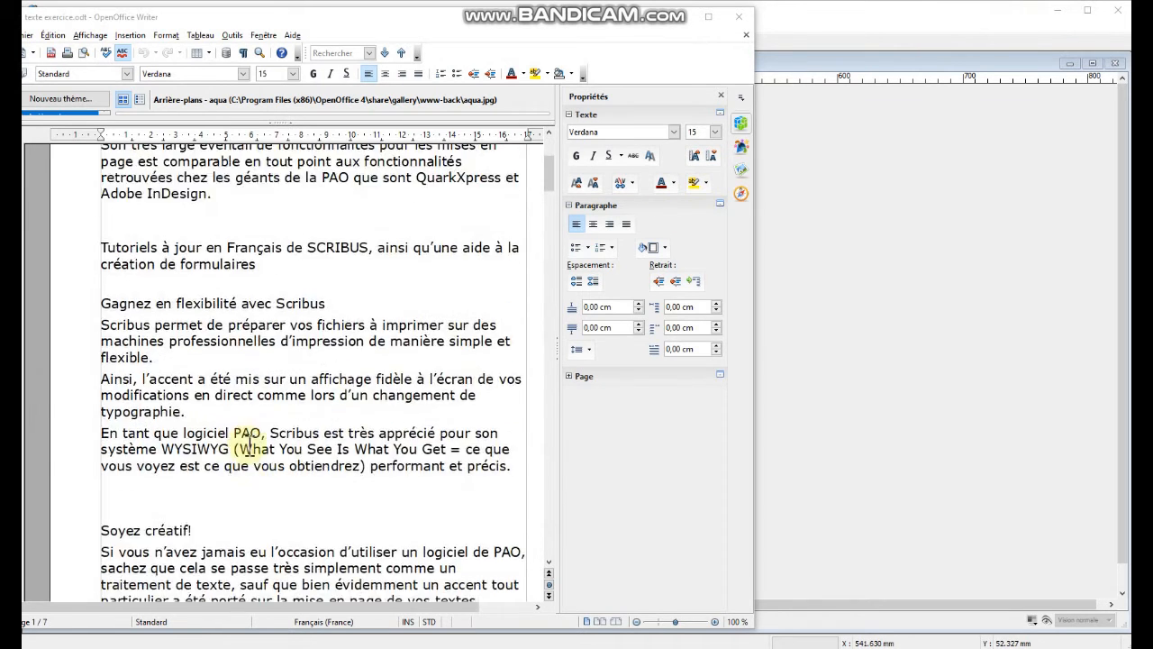
pyautogui.scroll(3, 249, 447)
pyautogui.scroll(2, 250, 448)
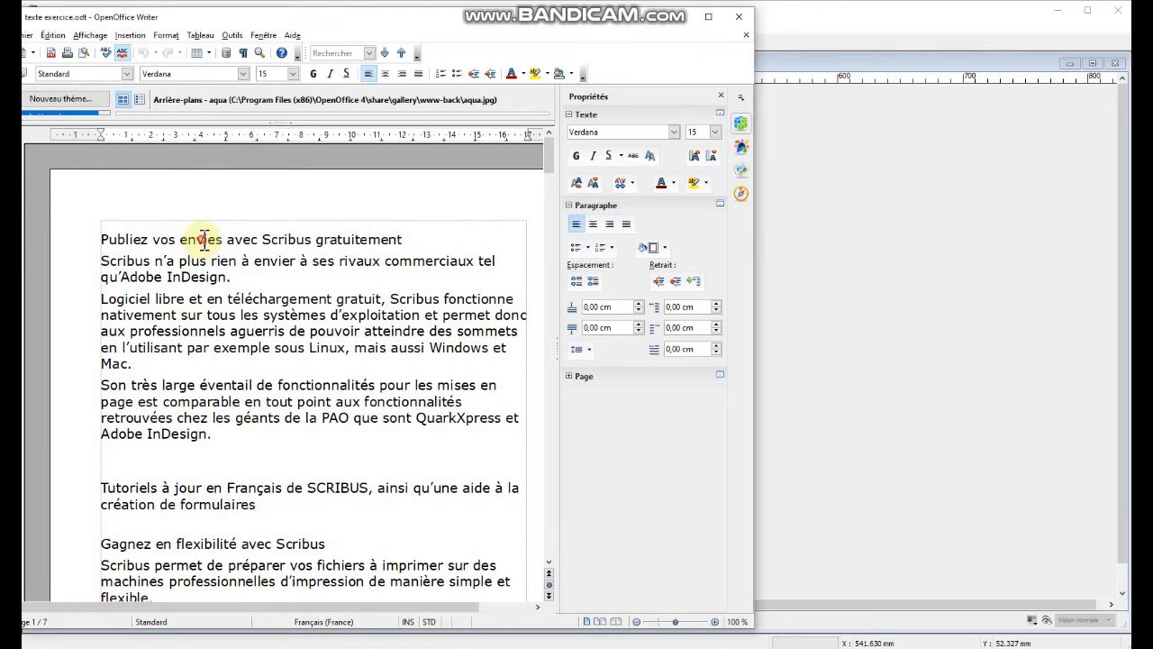
pyautogui.tripleClick(204, 239)
pyautogui.hotkey('ctrl', '2')
# Select the whole heading line and copy it.
pyautogui.click(204, 238)
pyautogui.tripleClick(205, 238)
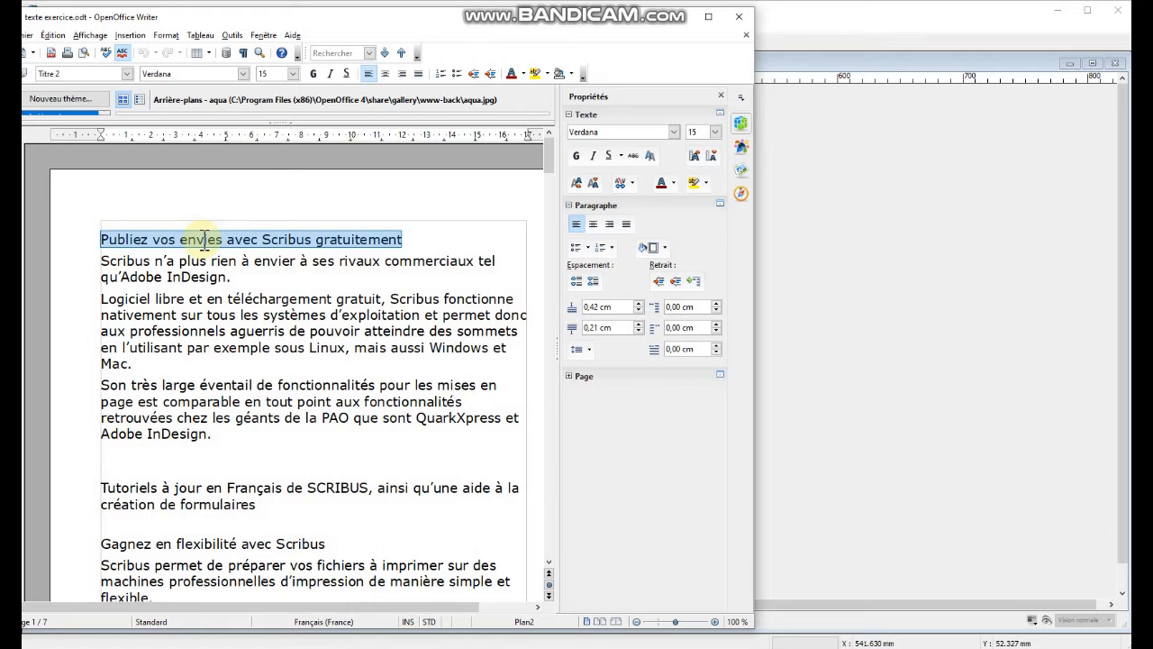
pyautogui.hotkey('ctrl', 'c')
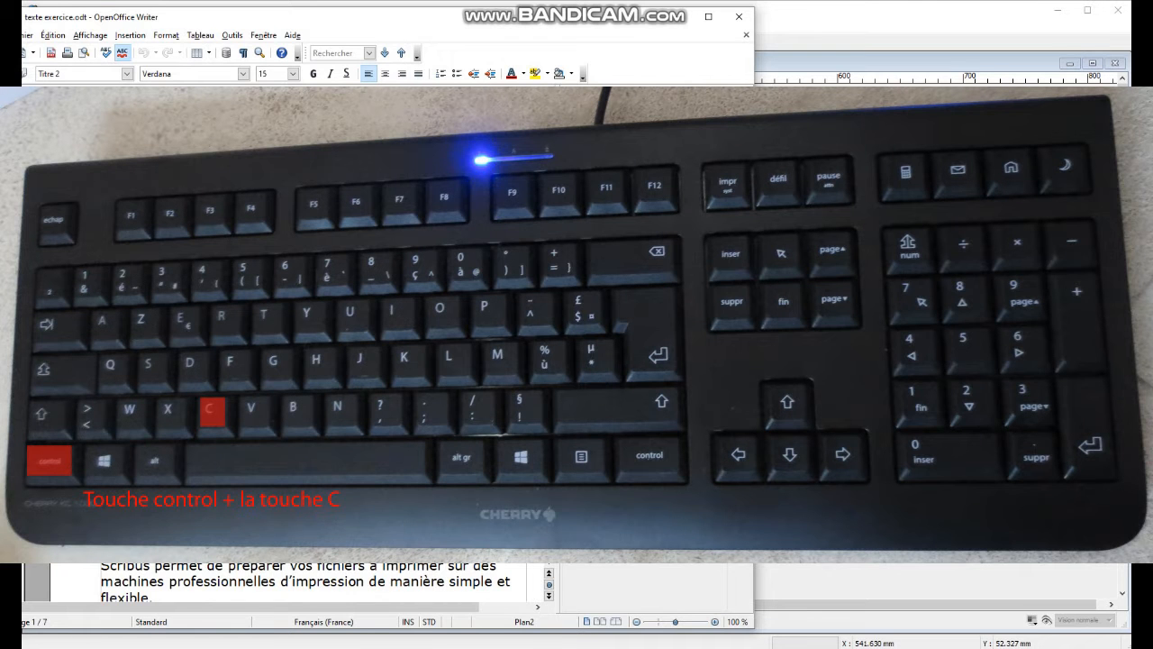
# Return to Scribus and hide the PDF tools toolbar.
pyautogui.click(1018, 153)
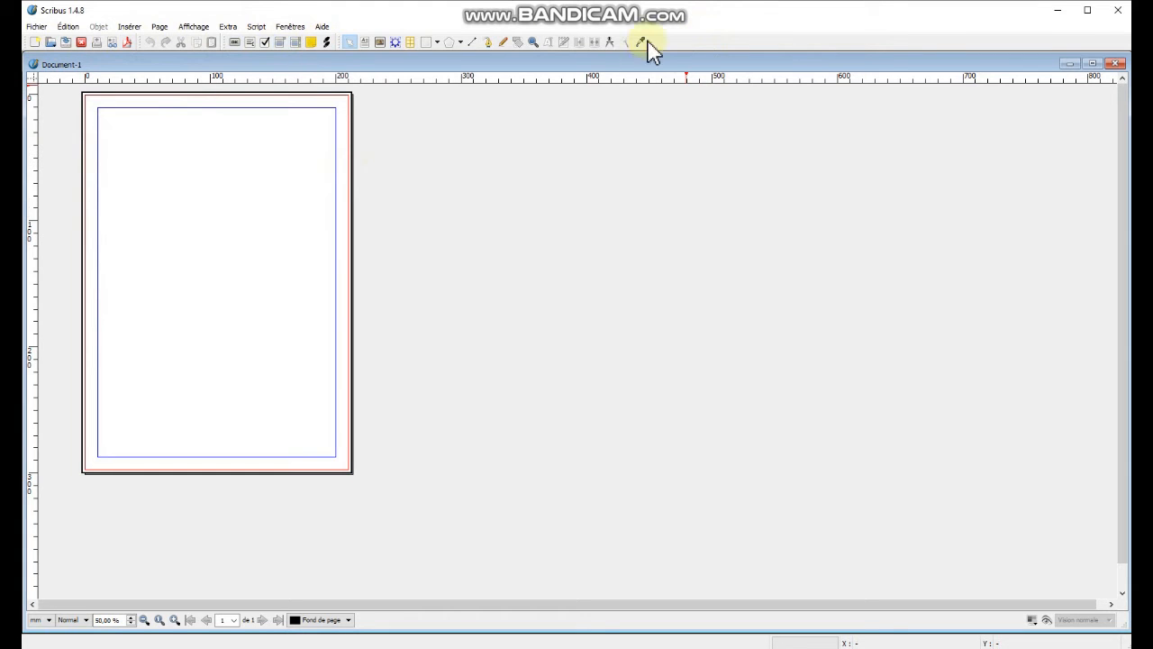
pyautogui.rightClick(690, 51)
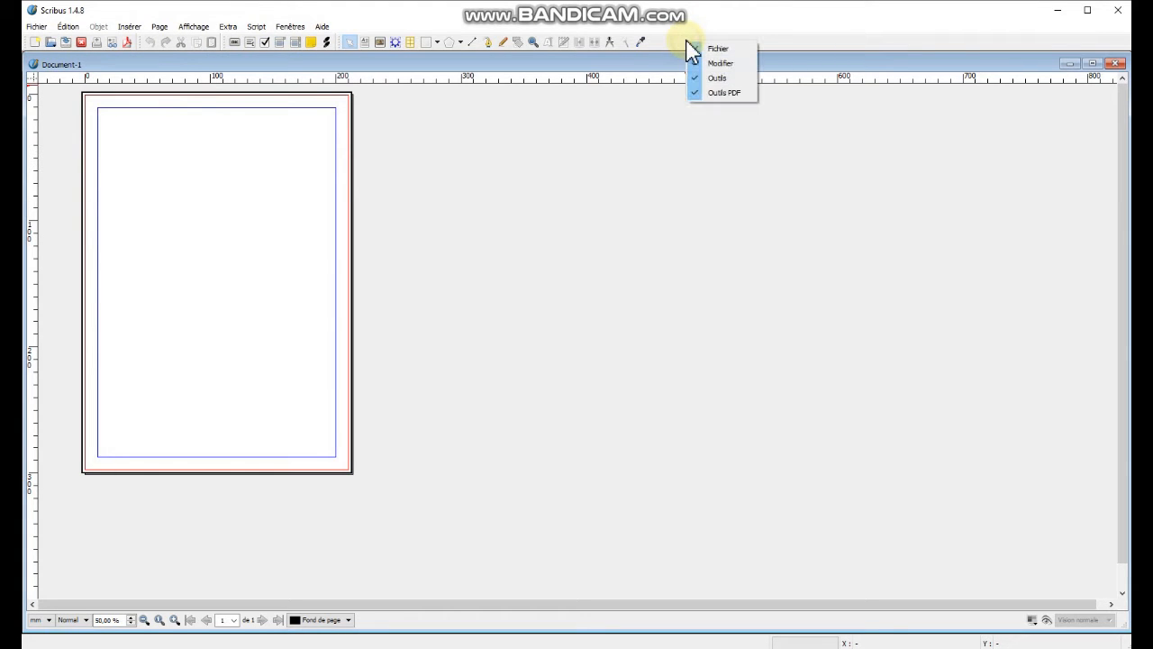
pyautogui.click(711, 94)
# Toggle the tools toolbar off and on, then float it over the workspace and dock it back.
pyautogui.rightClick(569, 38)
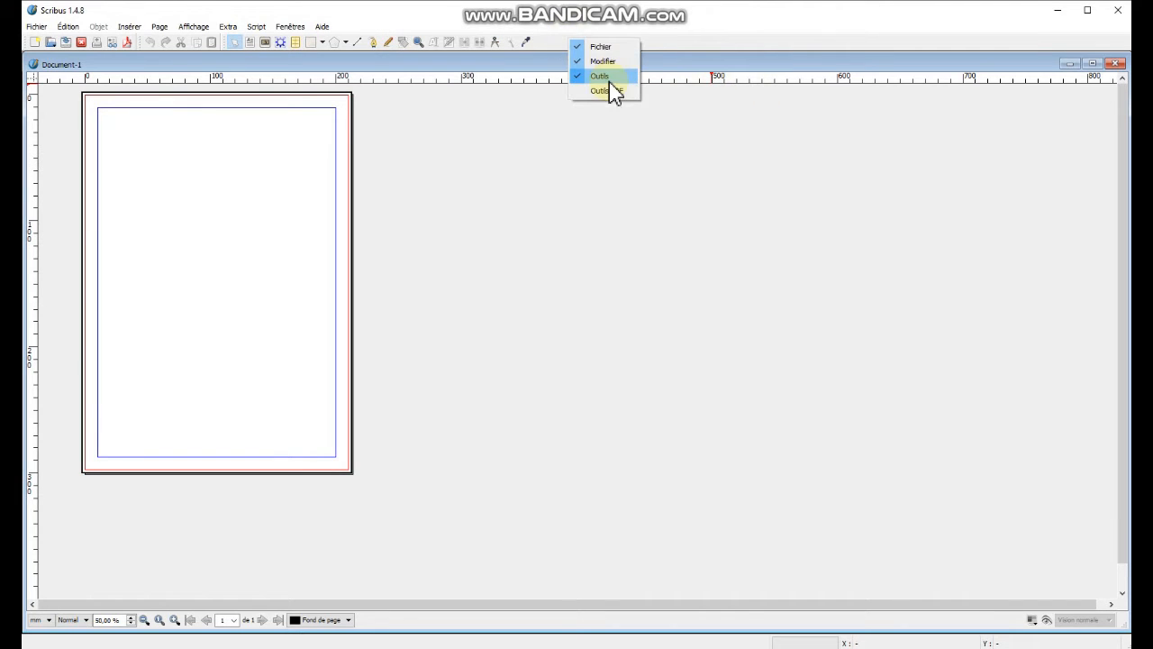
pyautogui.click(606, 78)
pyautogui.rightClick(534, 42)
pyautogui.click(558, 64)
pyautogui.rightClick(195, 42)
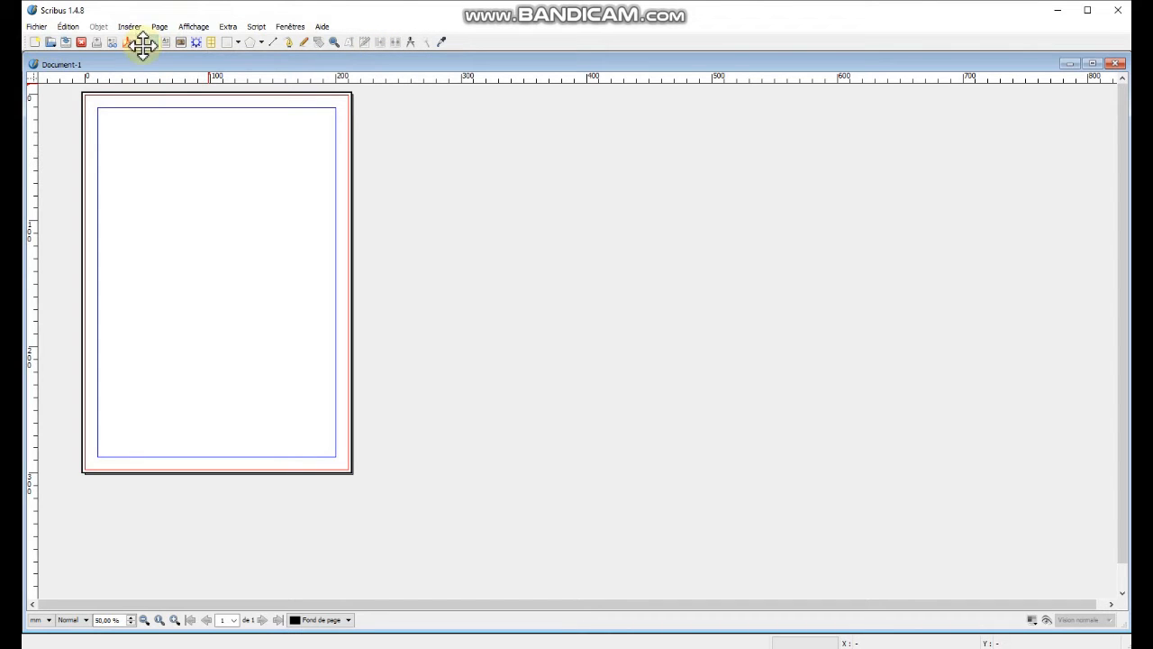
pyautogui.moveTo(136, 44); pyautogui.dragTo(404, 161)
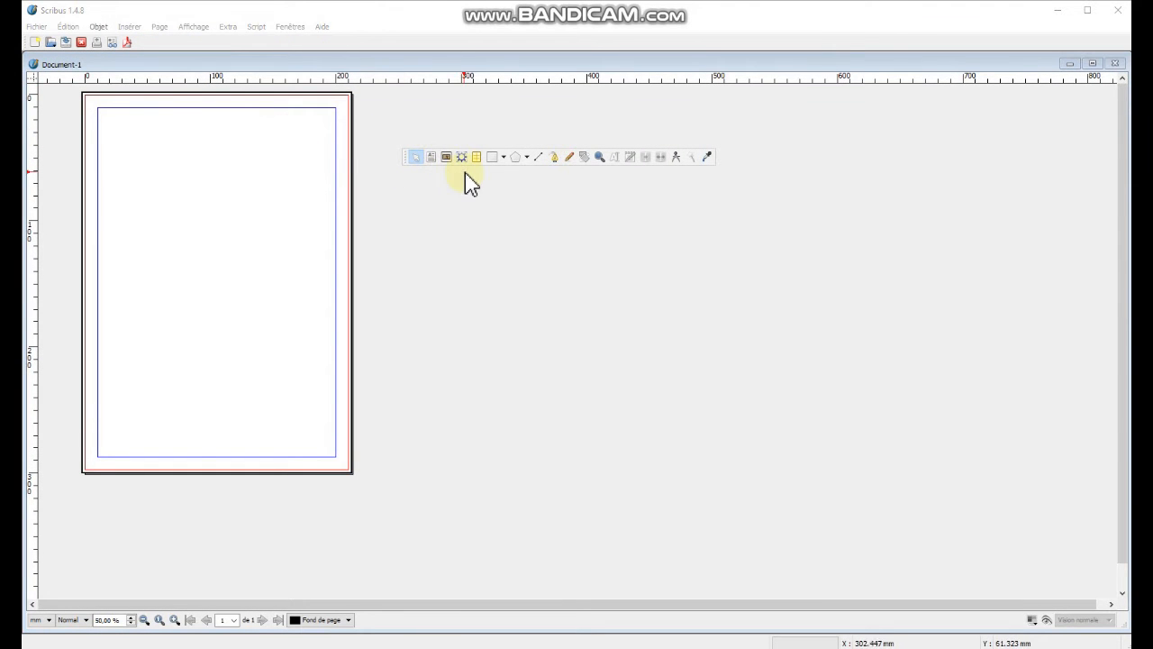
pyautogui.moveTo(406, 157); pyautogui.dragTo(129, 52)
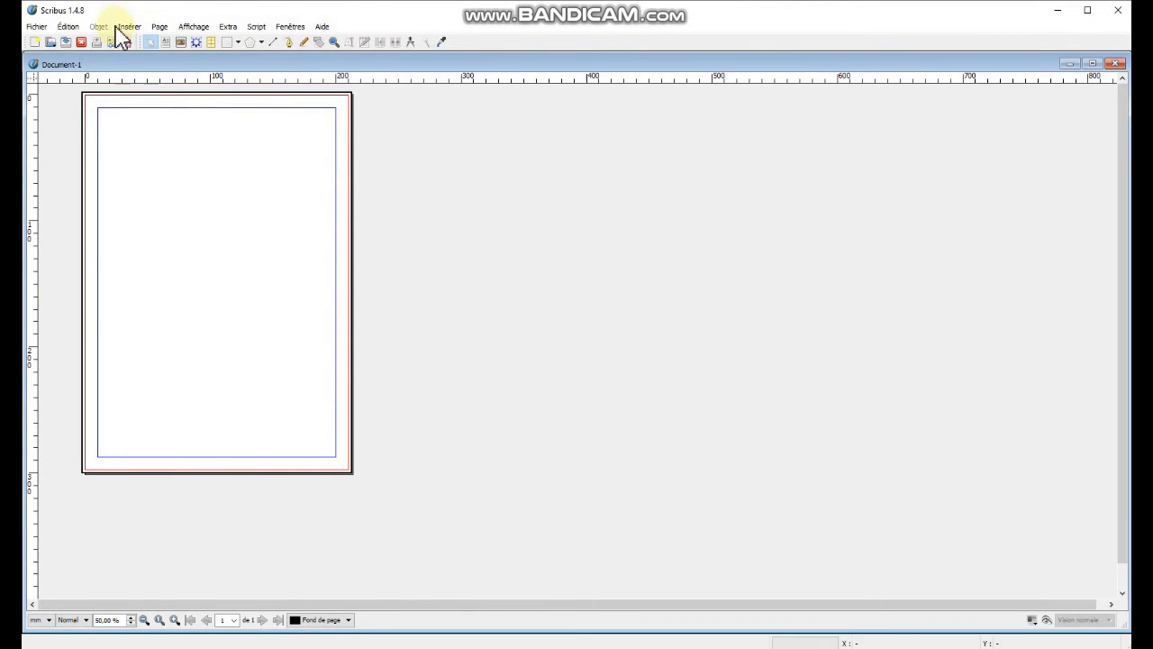
pyautogui.click(36, 27)
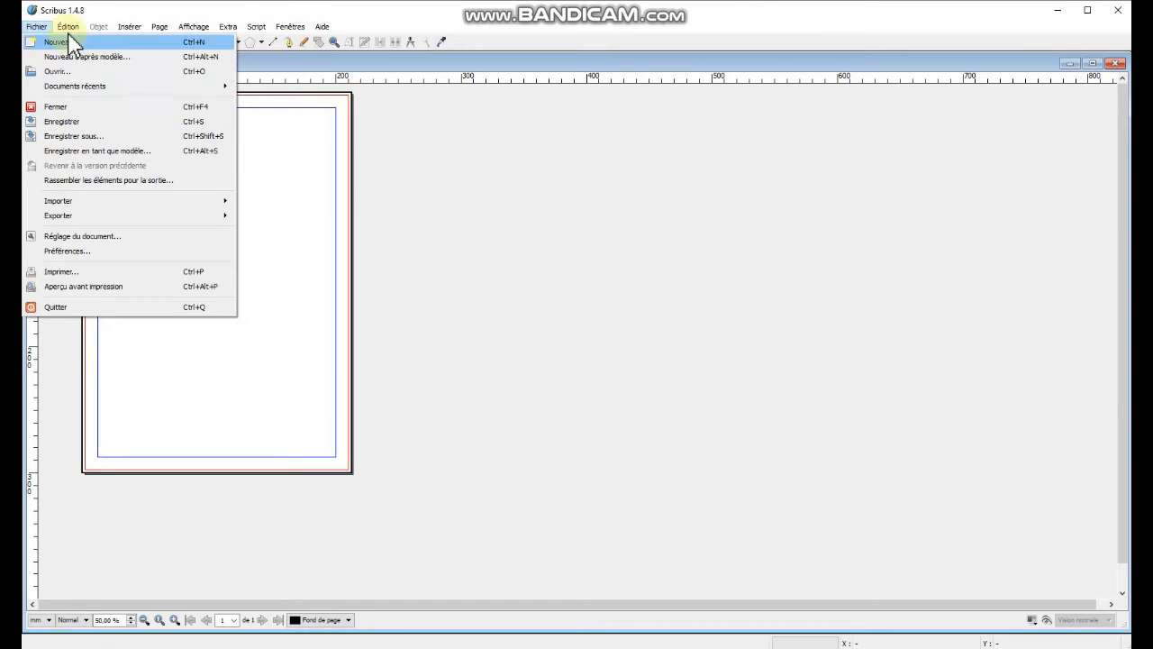
pyautogui.moveTo(69, 27)
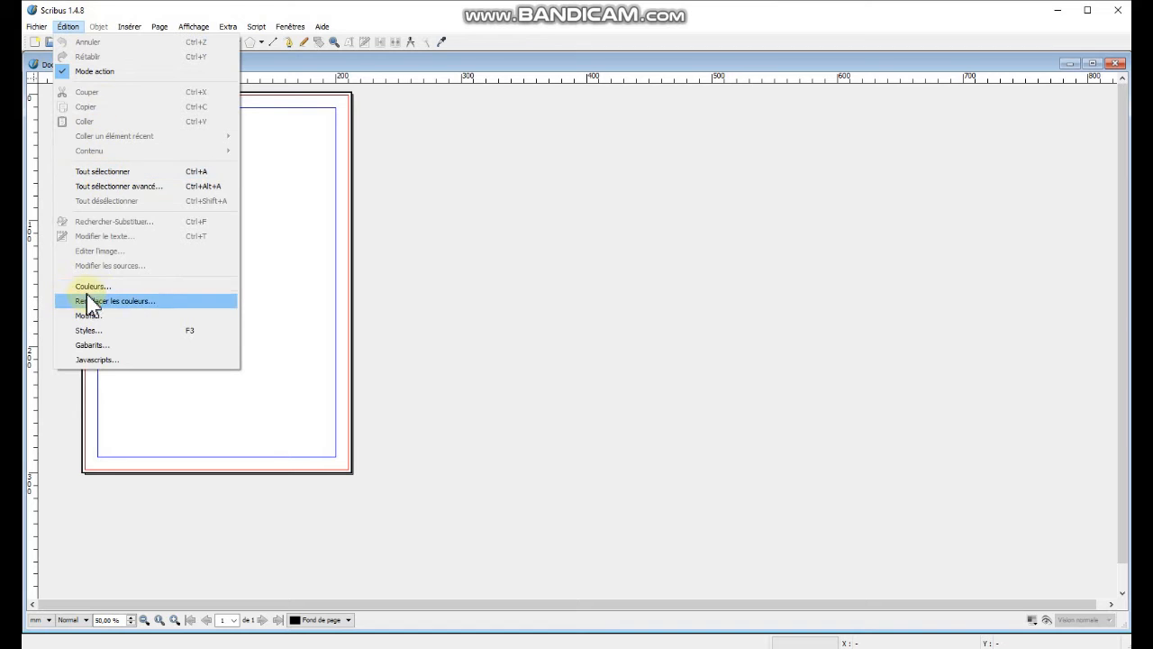
pyautogui.click(256, 41)
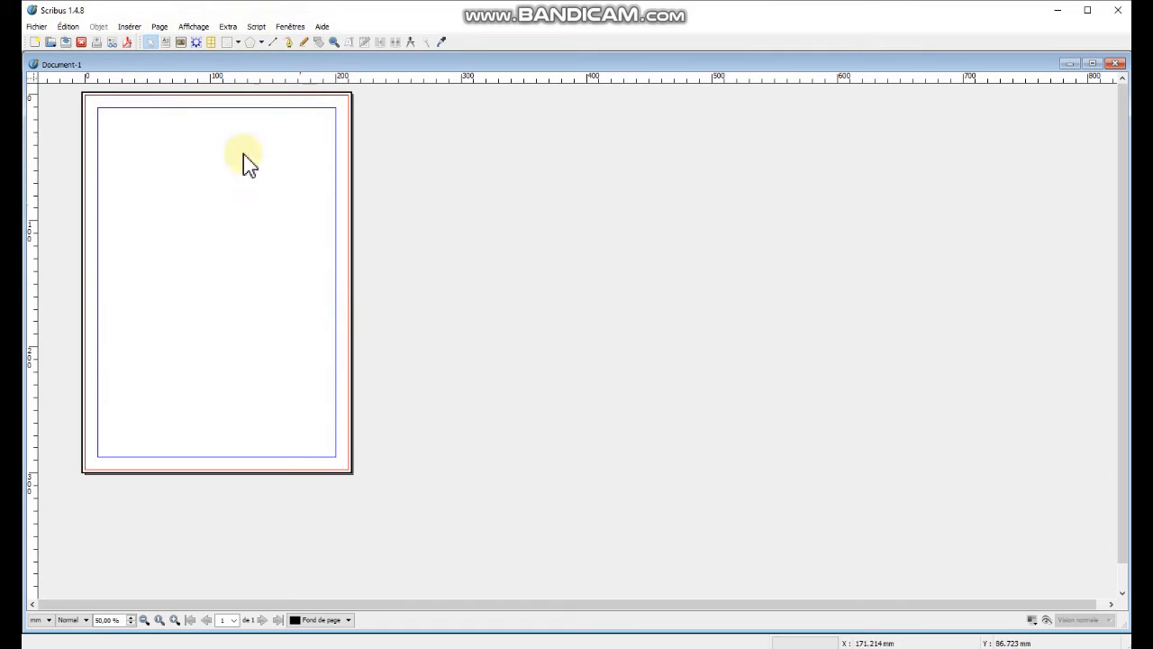
# Draw a text frame about 190 × 53 mm across the top of the page inside the margins.
pyautogui.click(168, 44)
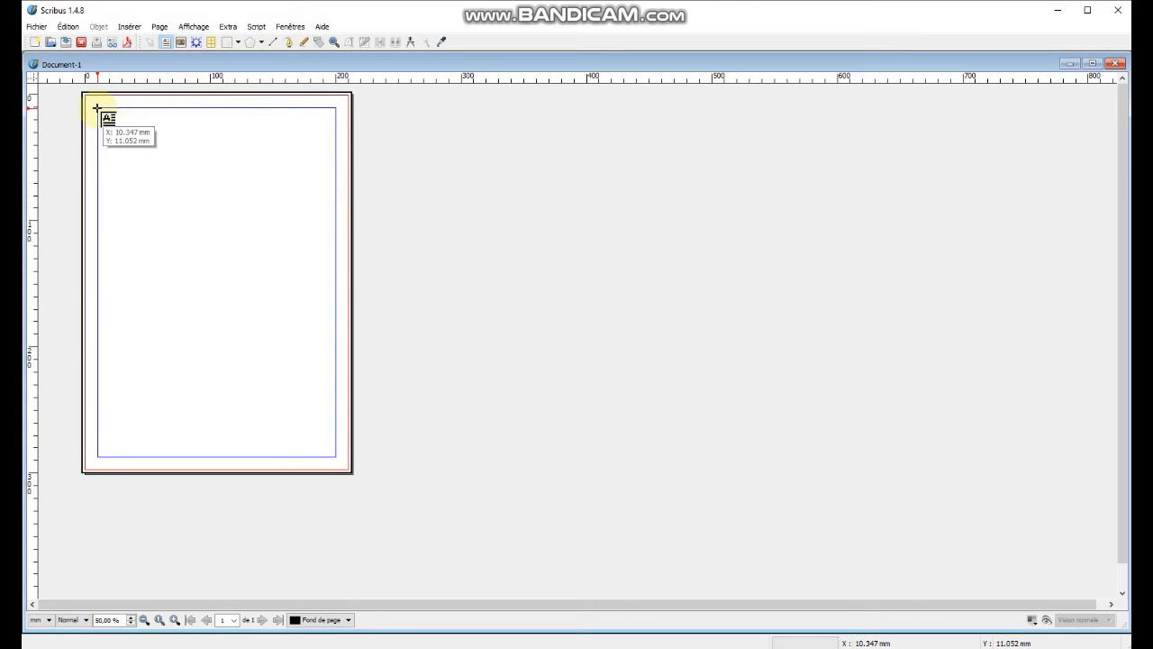
pyautogui.moveTo(98, 108); pyautogui.dragTo(336, 176)
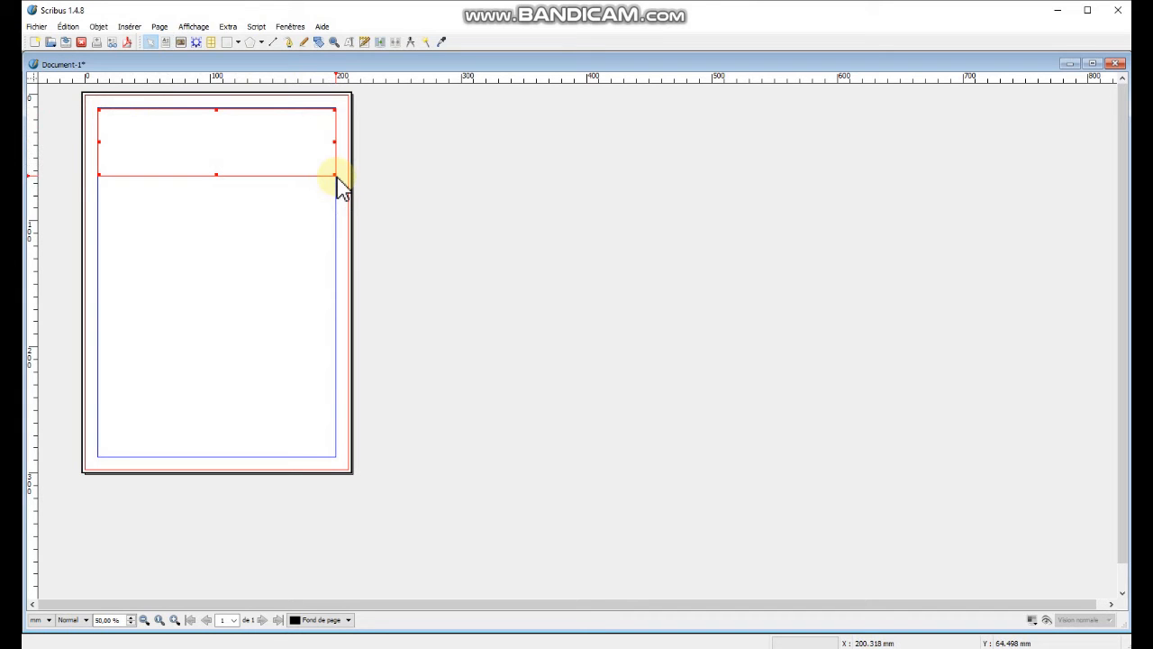
# Enter the text frame and paste the copied heading.
pyautogui.doubleClick(181, 140)
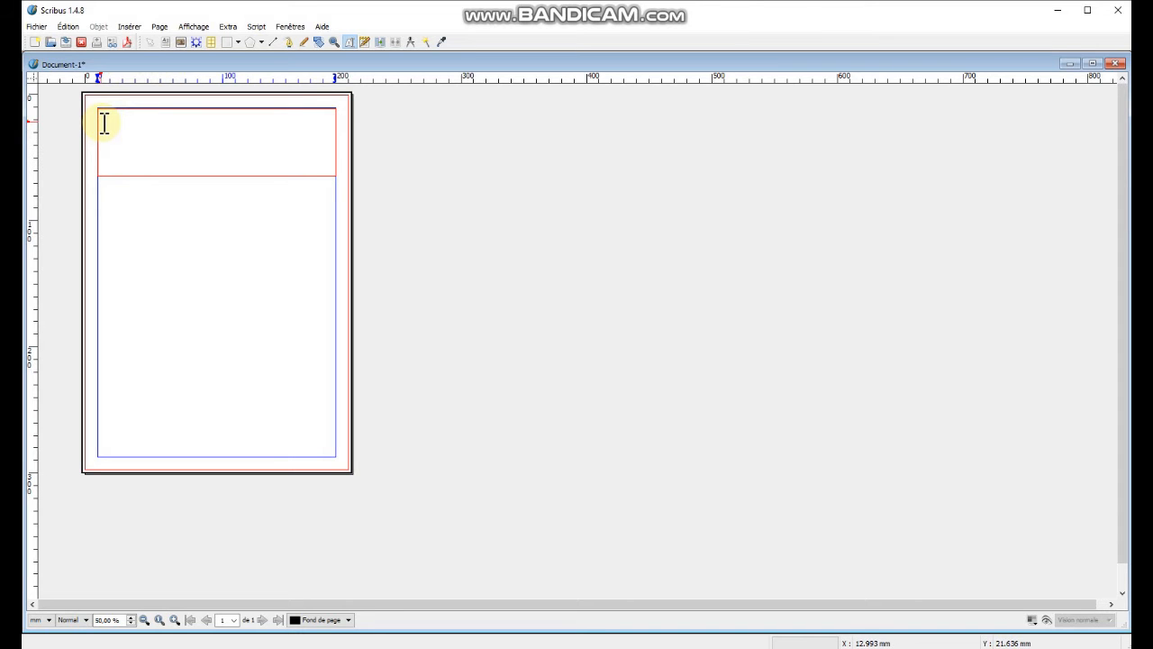
pyautogui.hotkey('ctrl', 'v')
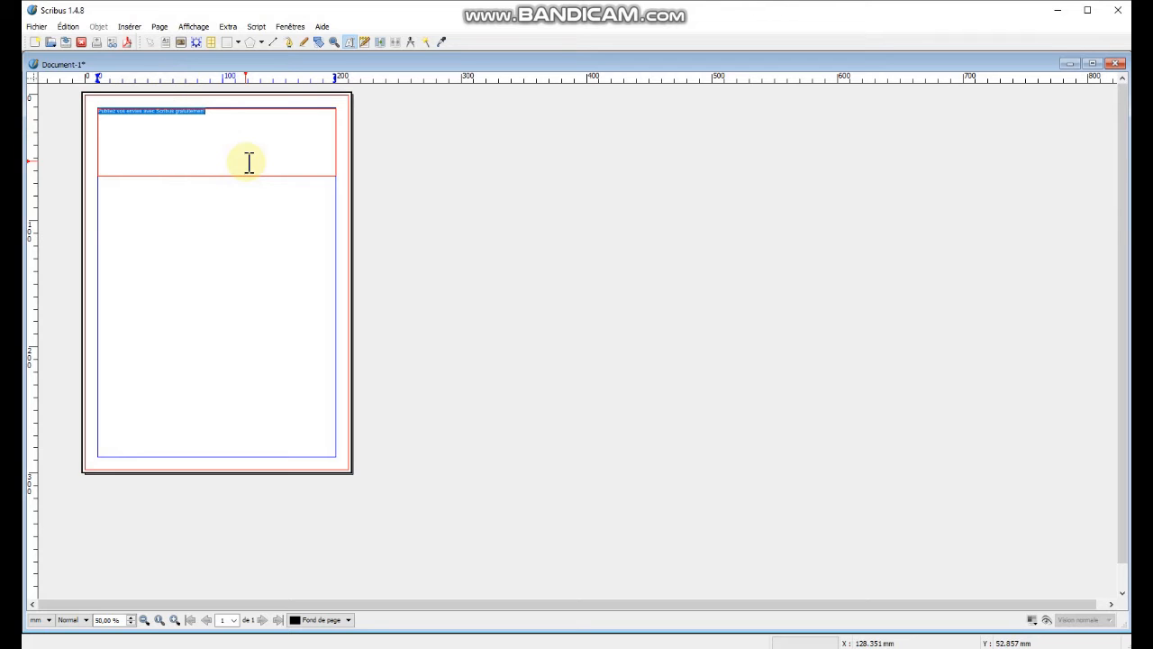
# Open the Properties palette and move it beside the page.
pyautogui.press('F2')
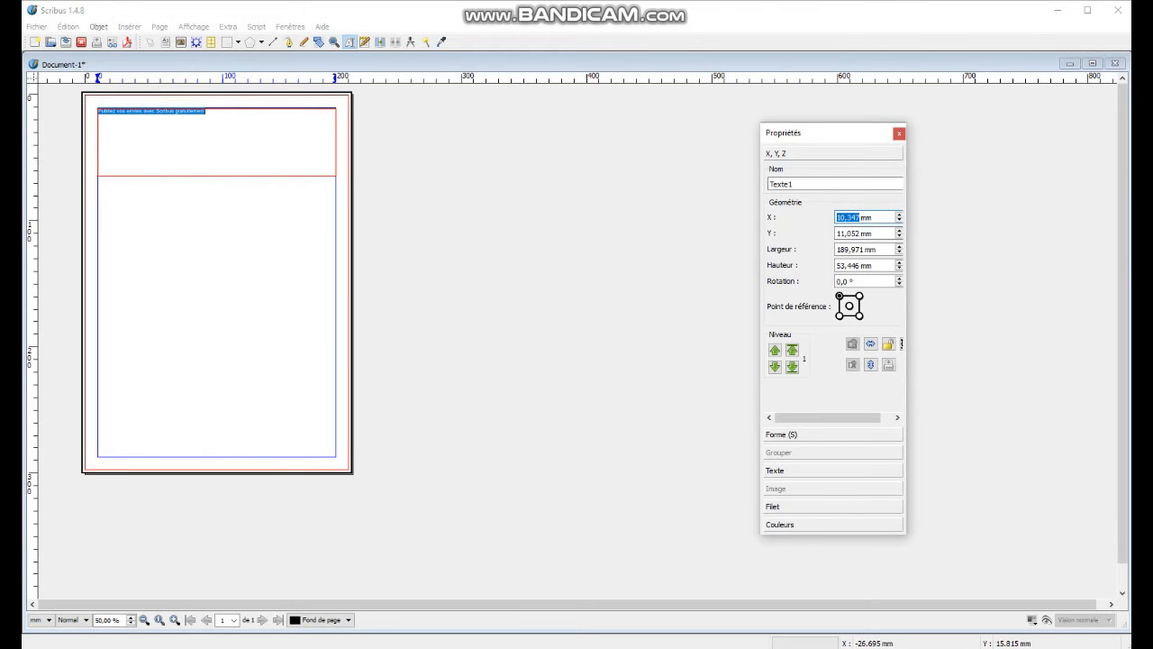
pyautogui.click(1065, 1)
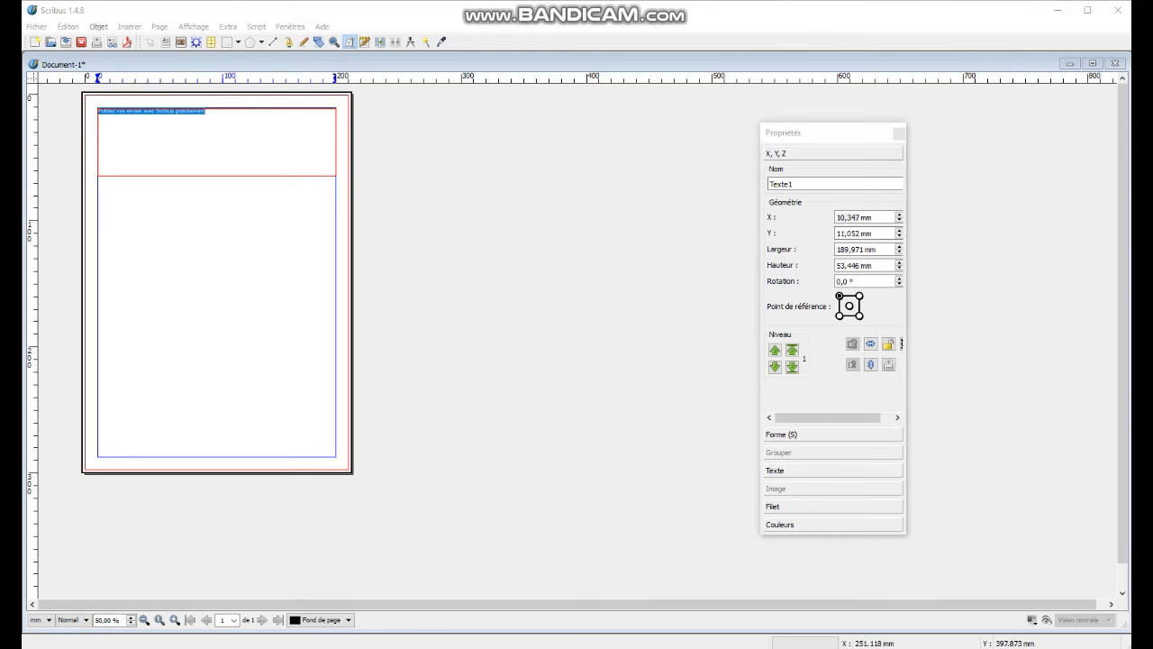
pyautogui.click(292, 28)
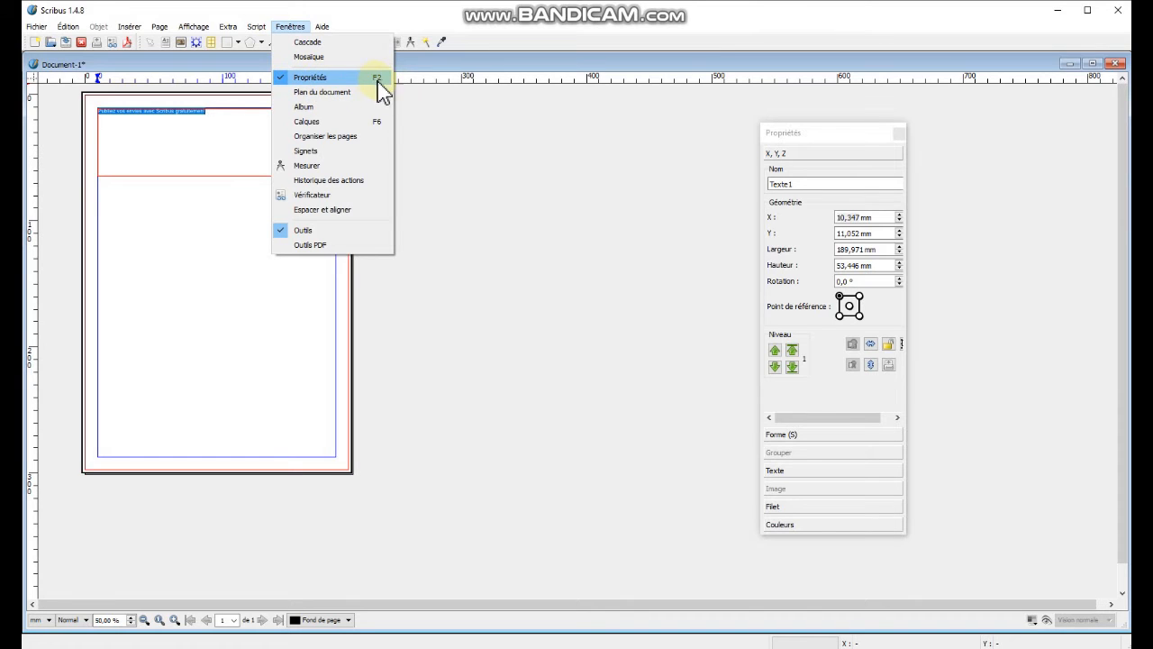
pyautogui.click(522, 157)
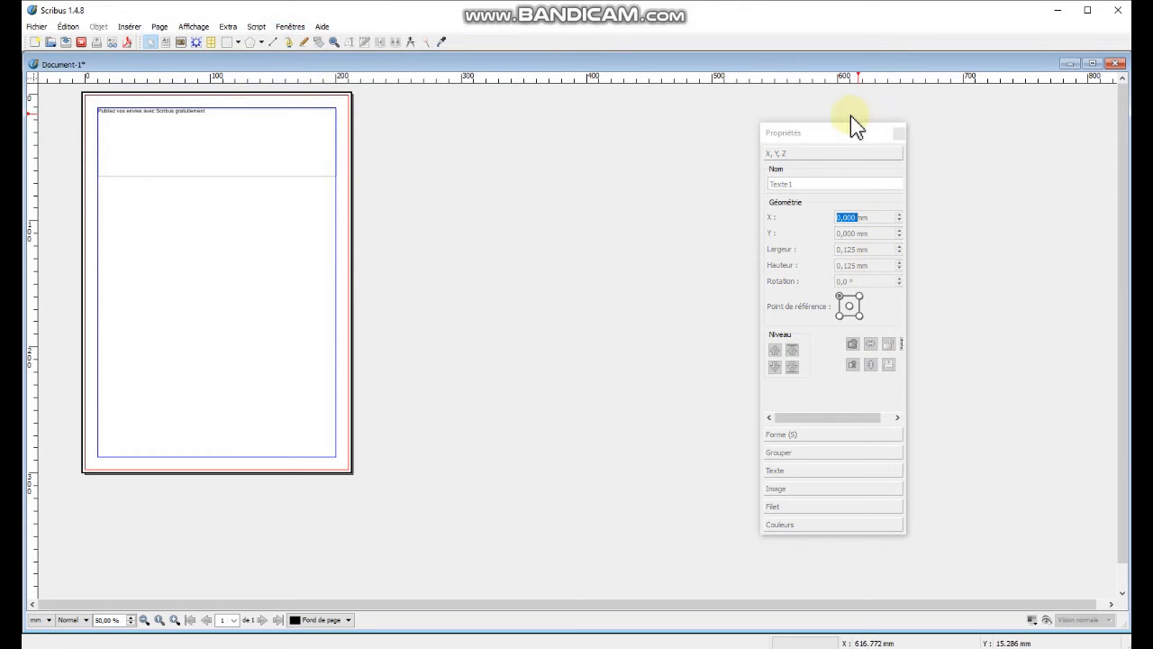
pyautogui.moveTo(841, 136); pyautogui.dragTo(502, 122)
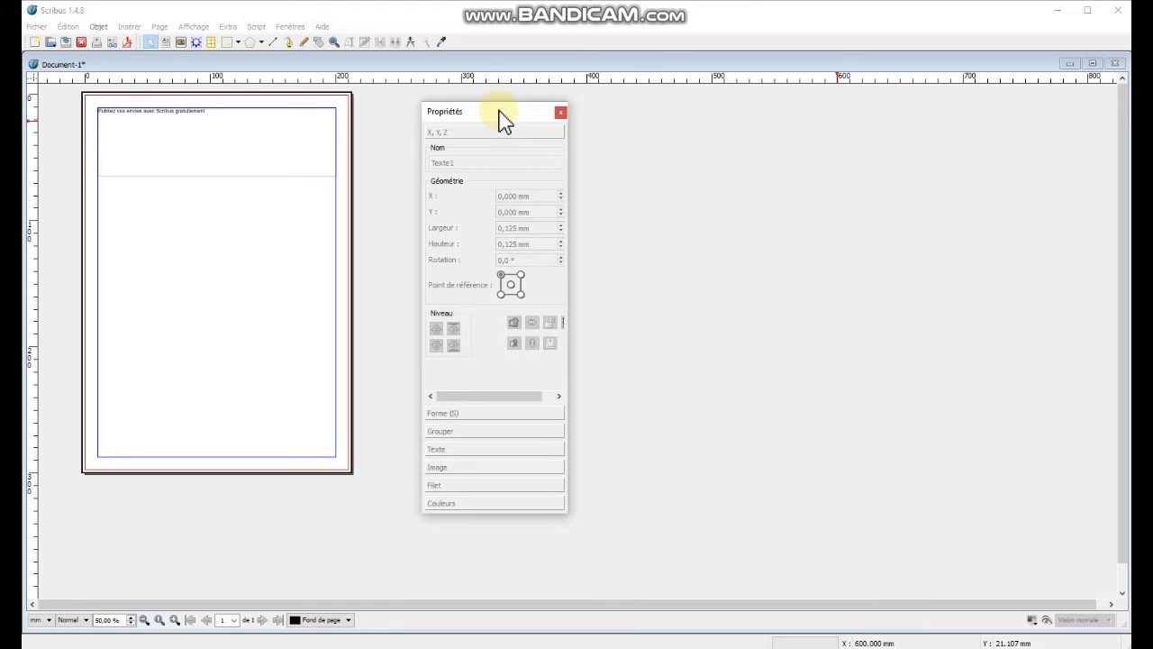
# Select the heading text in the first frame and set its font size to 30 pt.
pyautogui.doubleClick(106, 149)
pyautogui.moveTo(106, 148); pyautogui.dragTo(96, 109)
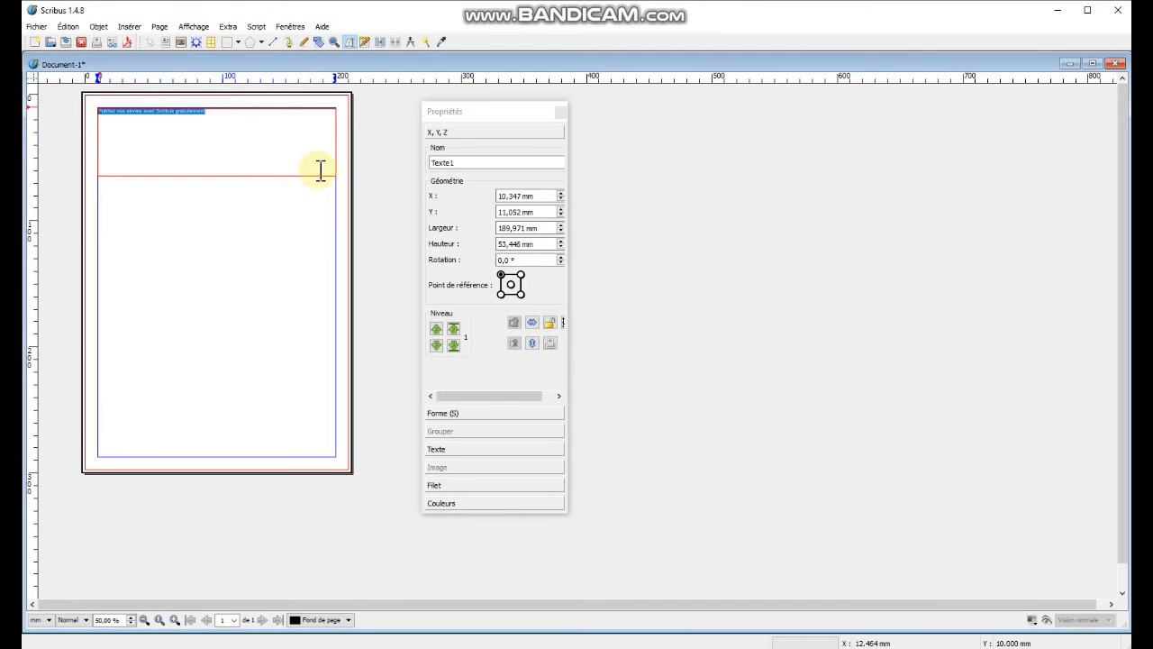
pyautogui.click(226, 114)
pyautogui.moveTo(225, 115); pyautogui.dragTo(99, 113)
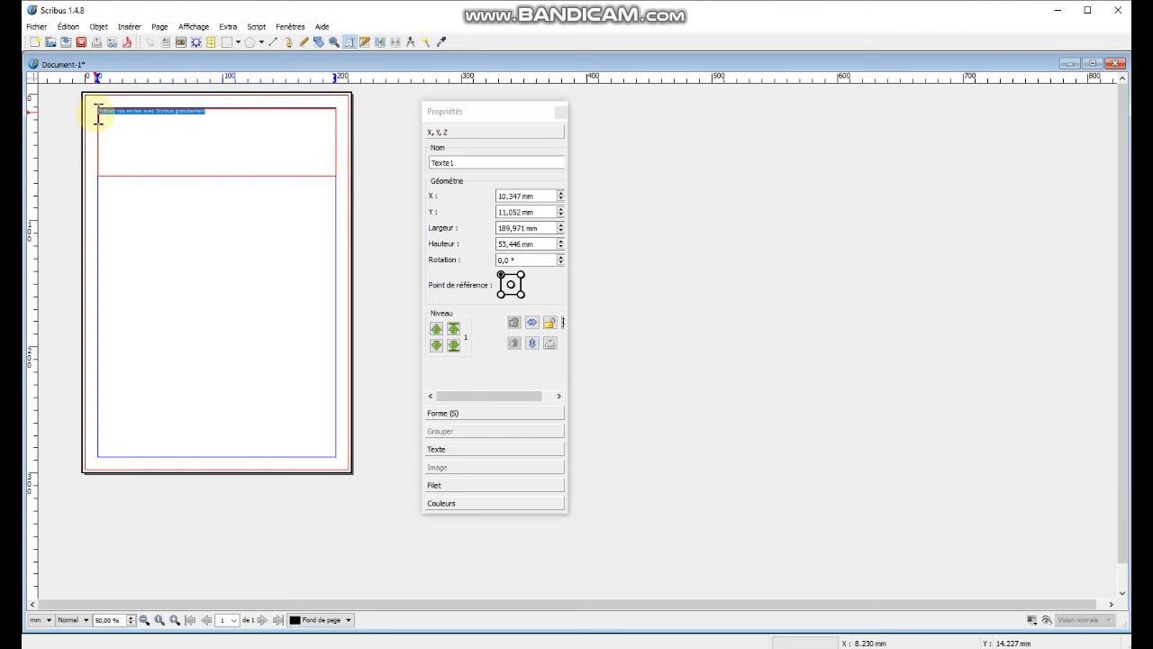
pyautogui.click(490, 448)
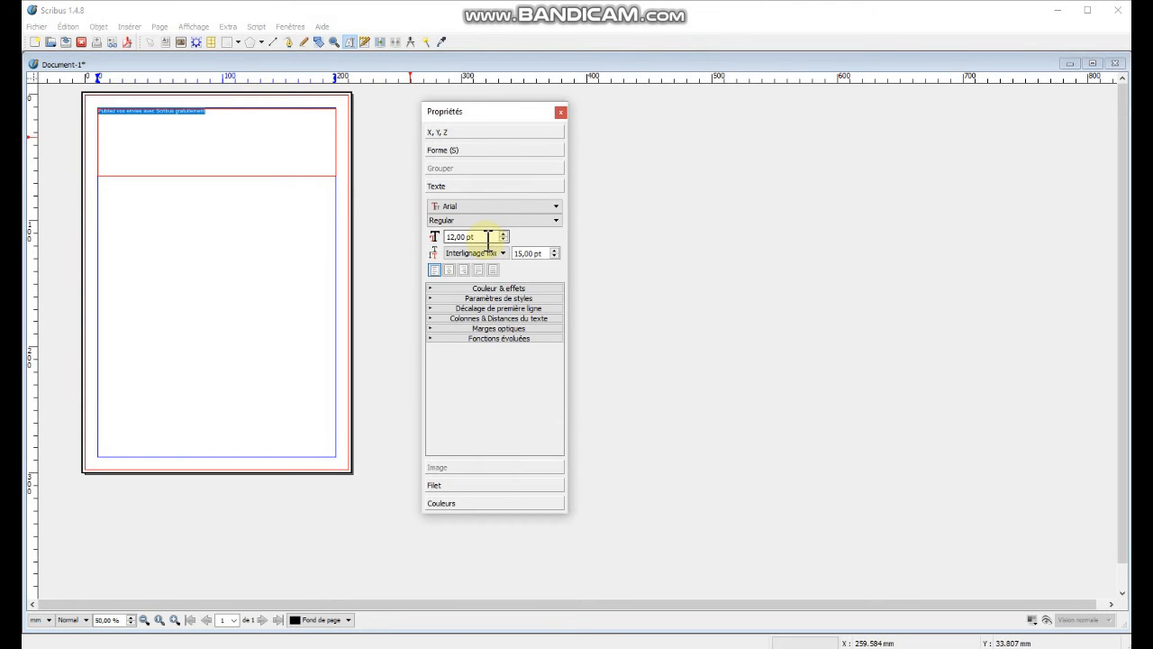
pyautogui.moveTo(487, 237); pyautogui.dragTo(439, 238)
pyautogui.write('30')
pyautogui.press('Return')
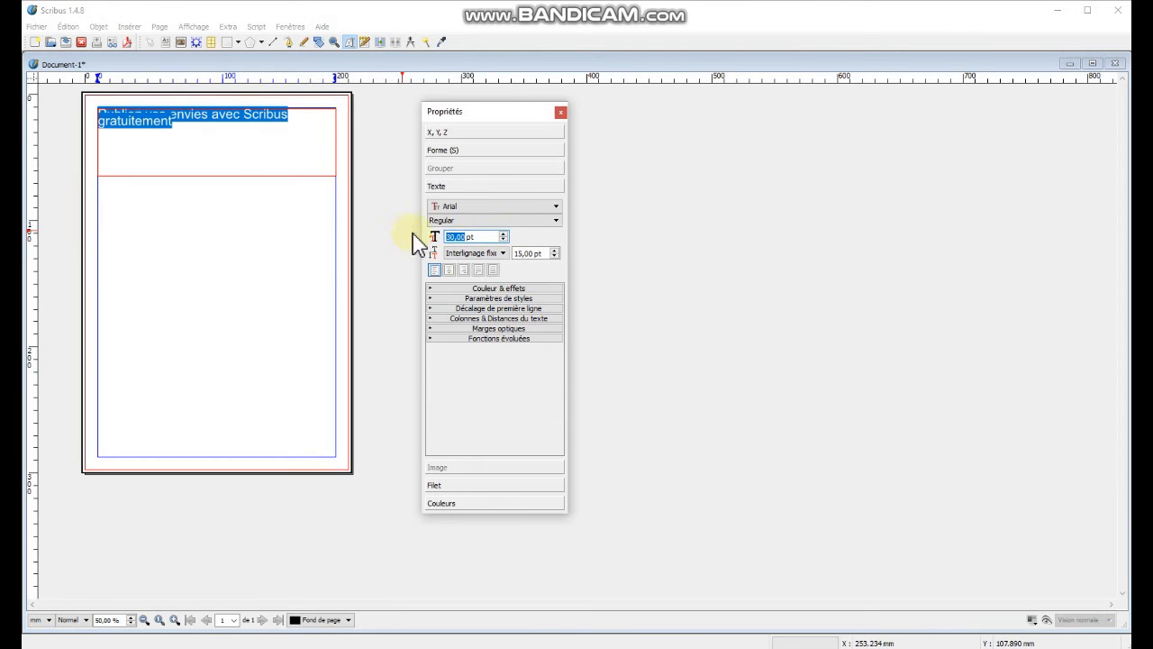
# Set the heading's fixed line spacing to 32 pt and center it.
pyautogui.moveTo(546, 253); pyautogui.dragTo(480, 255)
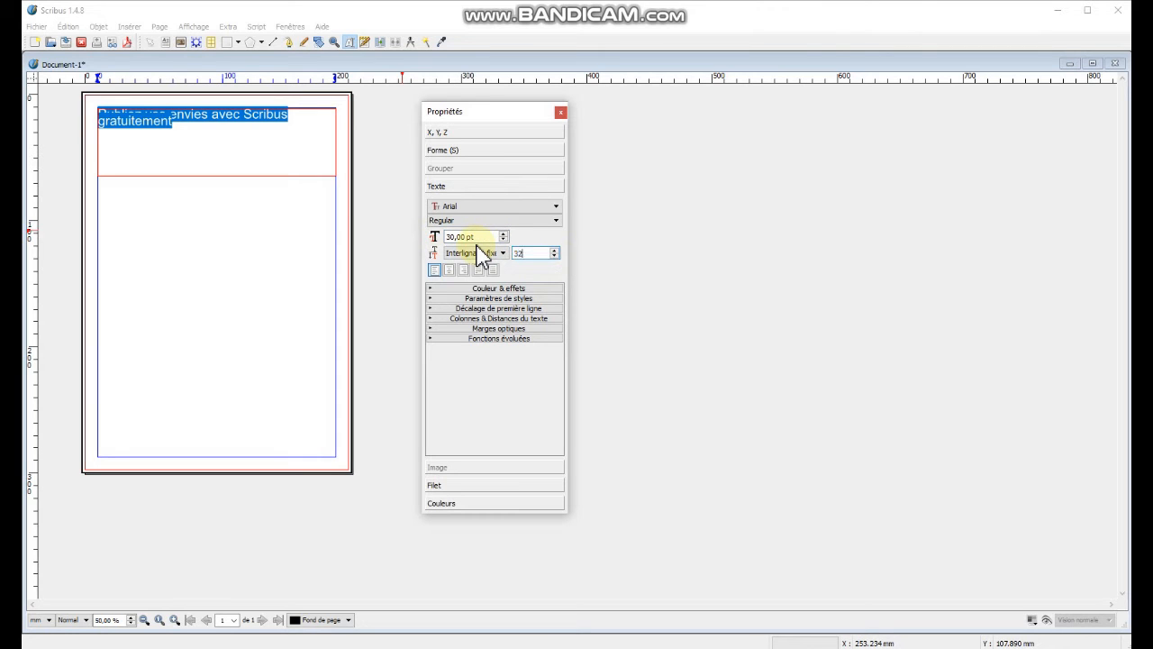
pyautogui.press('Return')
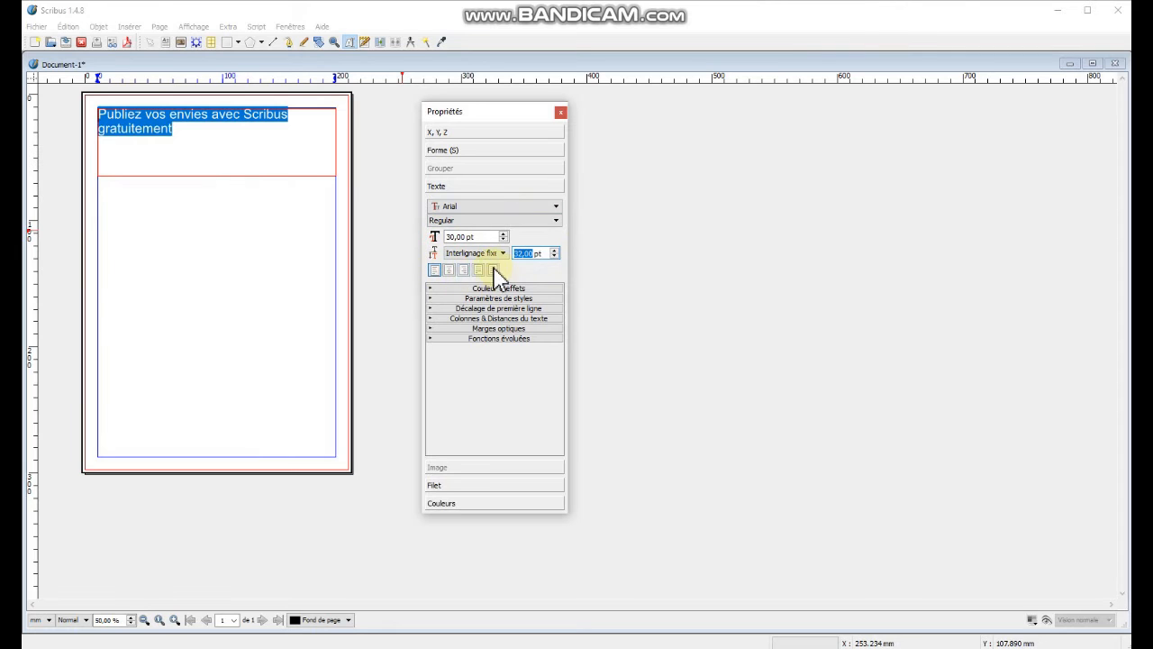
pyautogui.click(449, 269)
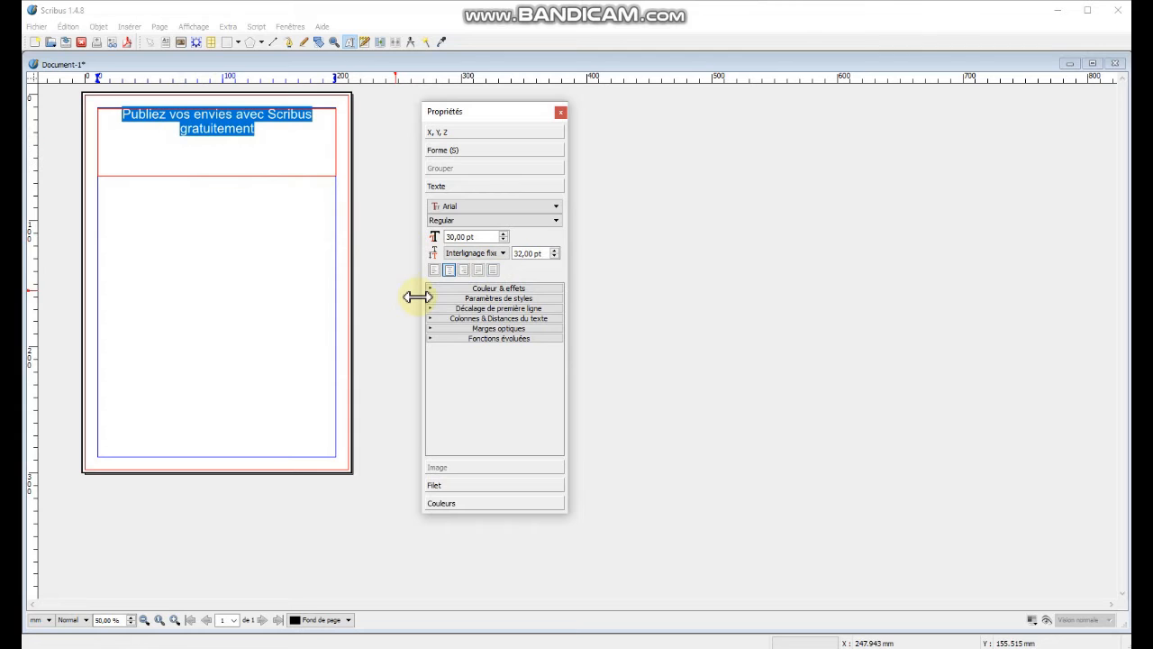
# Set the heading's text colour to Red.
pyautogui.click(484, 288)
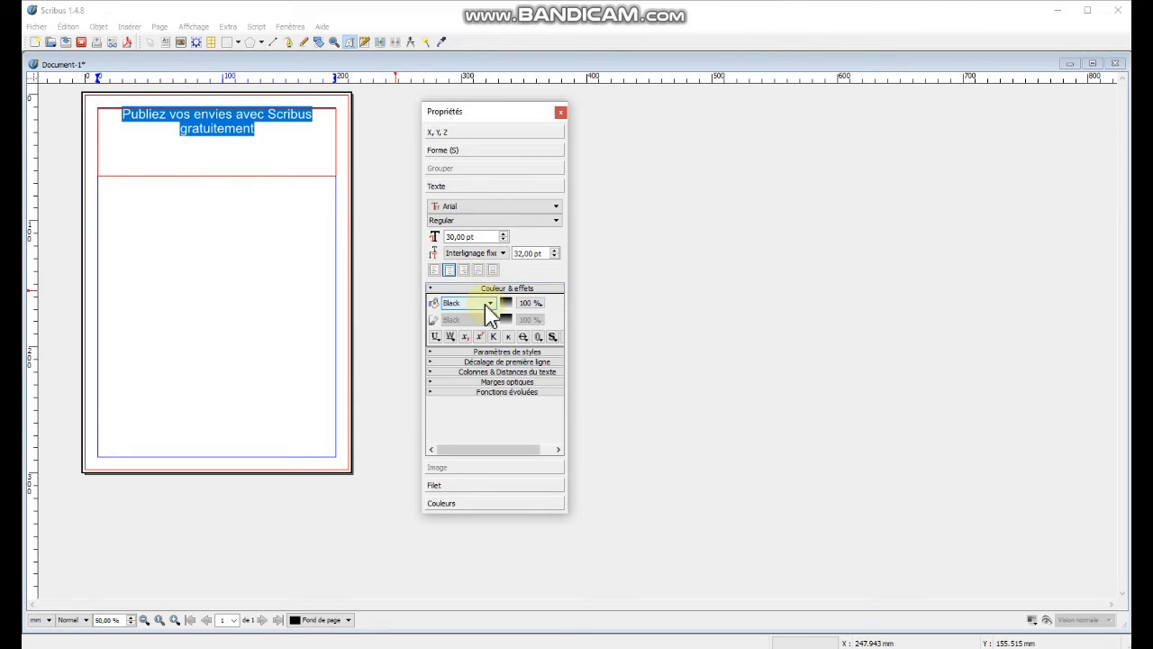
pyautogui.click(490, 304)
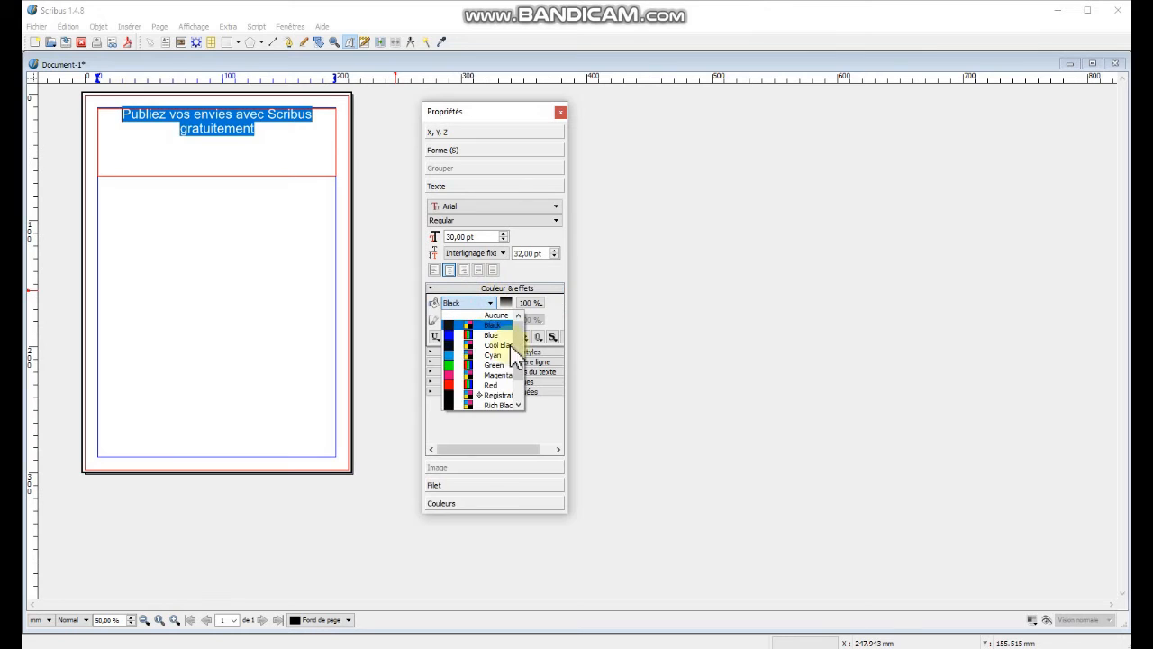
pyautogui.click(496, 399)
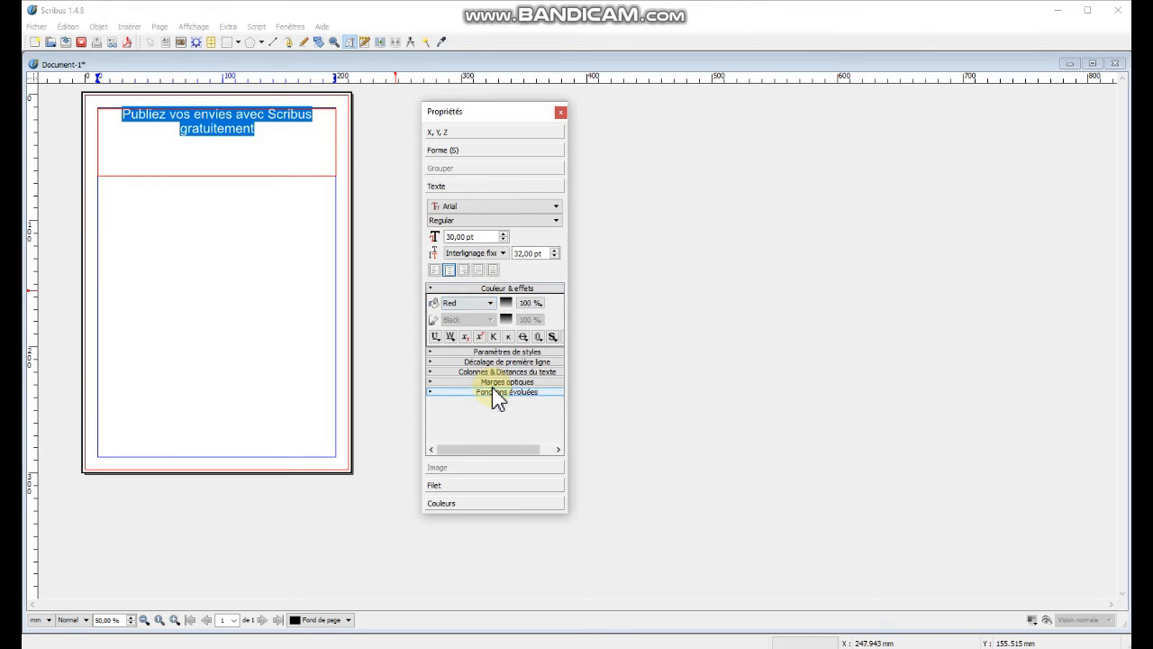
# Switch to OpenOffice Writer, copy the two paragraphs following the heading, and return to Scribus.
pyautogui.click(201, 209)
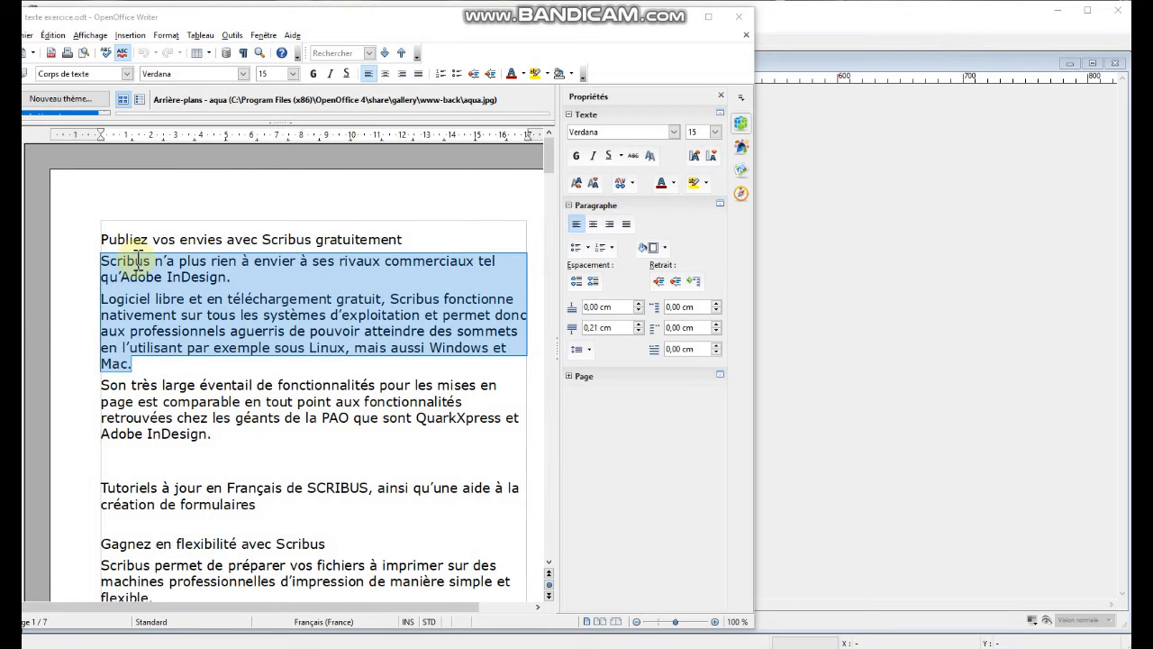
pyautogui.click(147, 366)
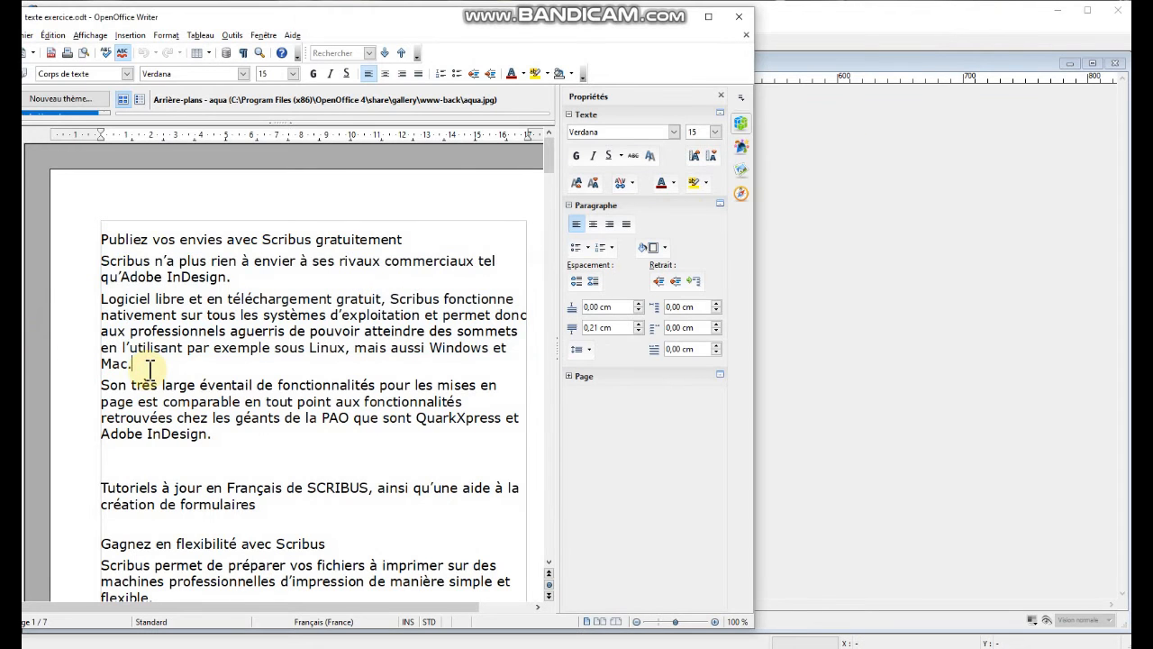
pyautogui.moveTo(149, 367); pyautogui.dragTo(88, 260)
pyautogui.hotkey('ctrl', 'c')
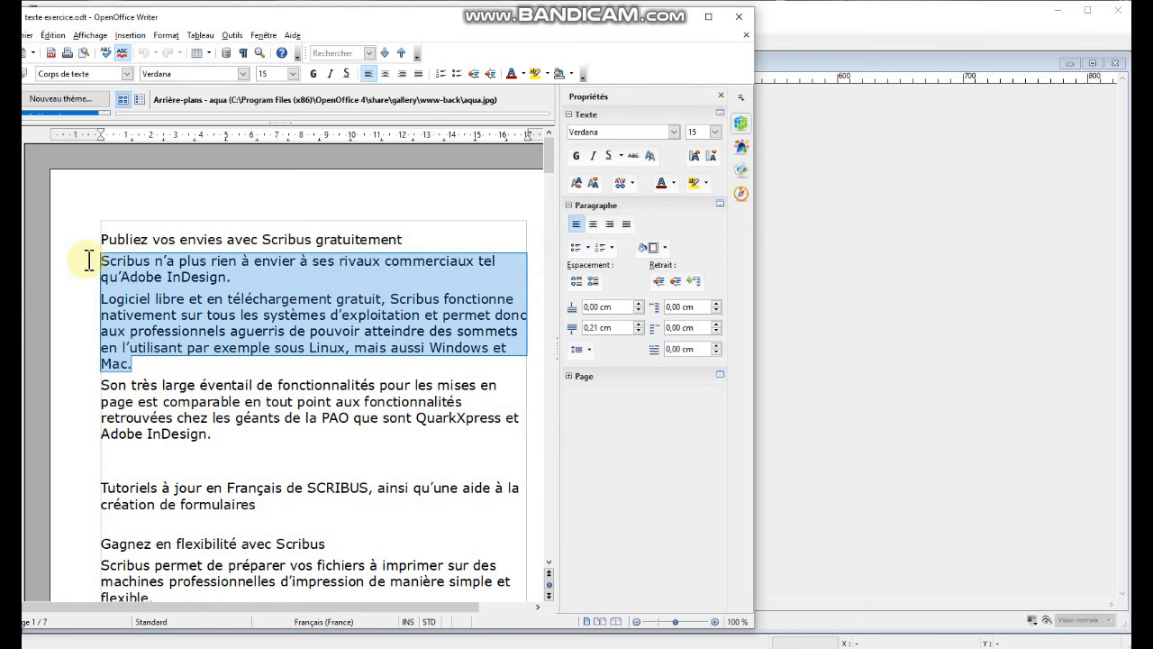
pyautogui.moveTo(88, 261); pyautogui.dragTo(88, 260)
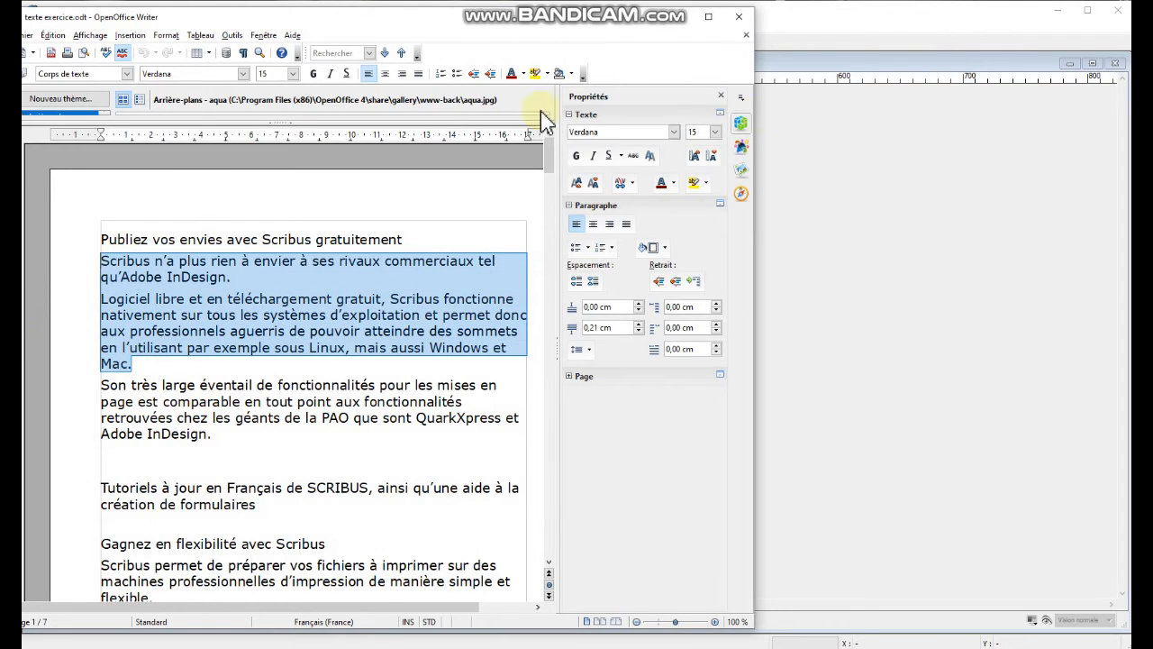
pyautogui.click(899, 258)
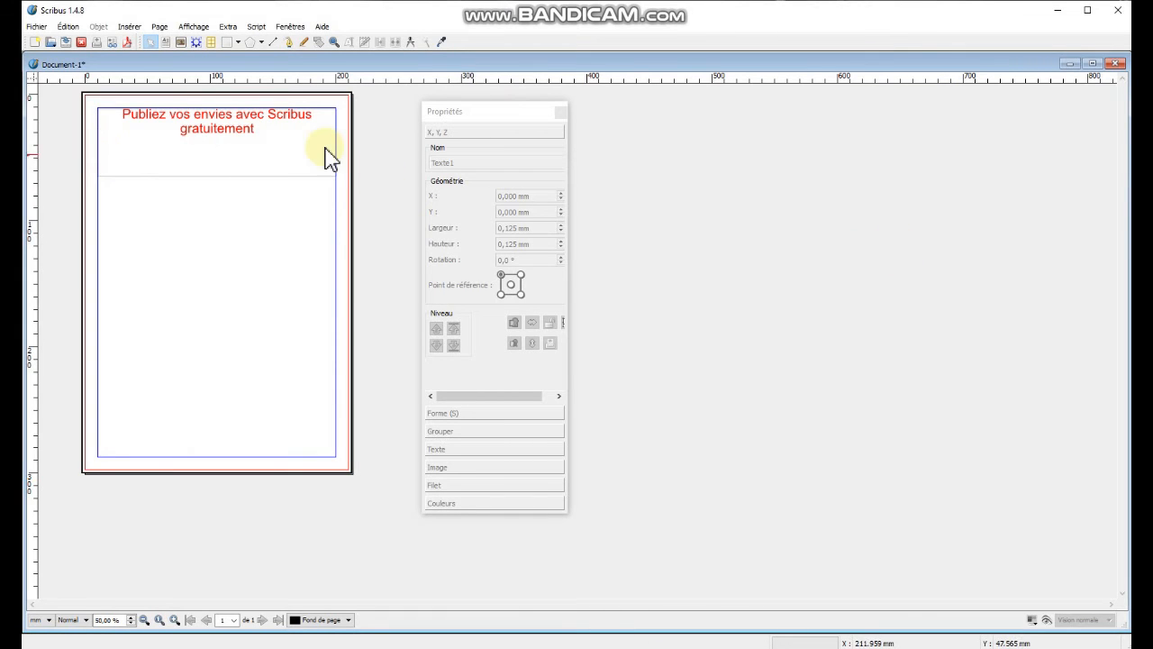
# Draw a second text frame about 189 × 69 mm below the heading and paste the copied paragraphs into it.
pyautogui.click(166, 42)
pyautogui.moveTo(123, 177)
pyautogui.mouseDown()
pyautogui.moveTo(303, 245)
pyautogui.moveTo(336, 244)
pyautogui.mouseUp()
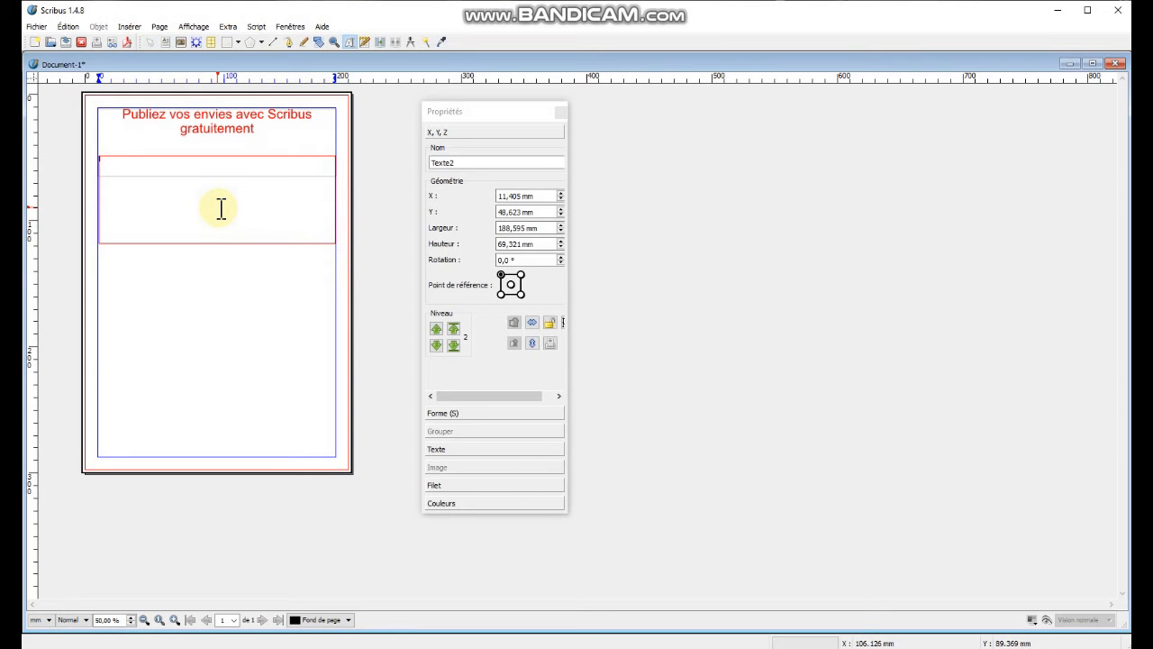
pyautogui.hotkey('ctrl', 'v')
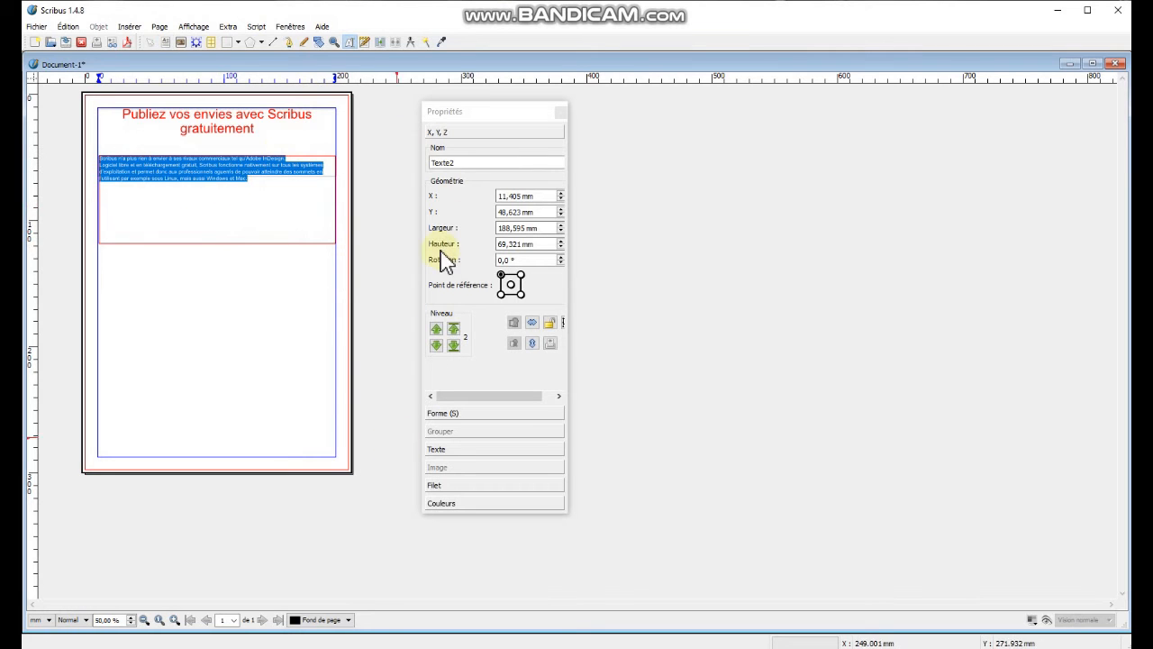
# Set the pasted text's font size to 18 pt.
pyautogui.click(457, 451)
pyautogui.click(481, 236)
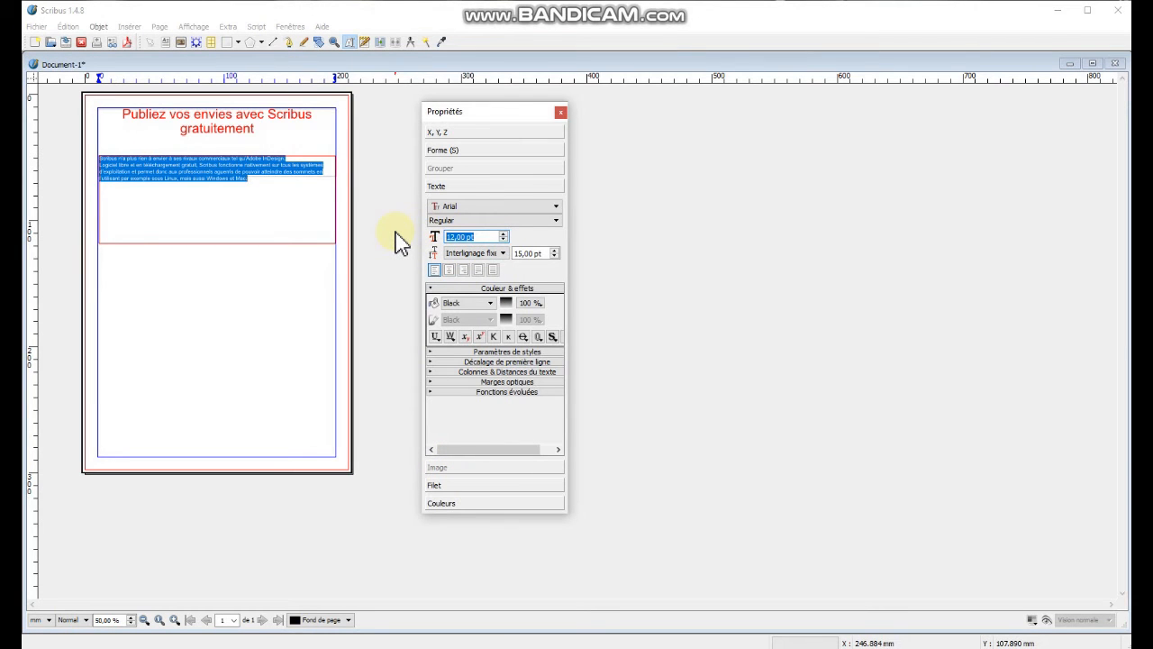
pyautogui.press('Return')
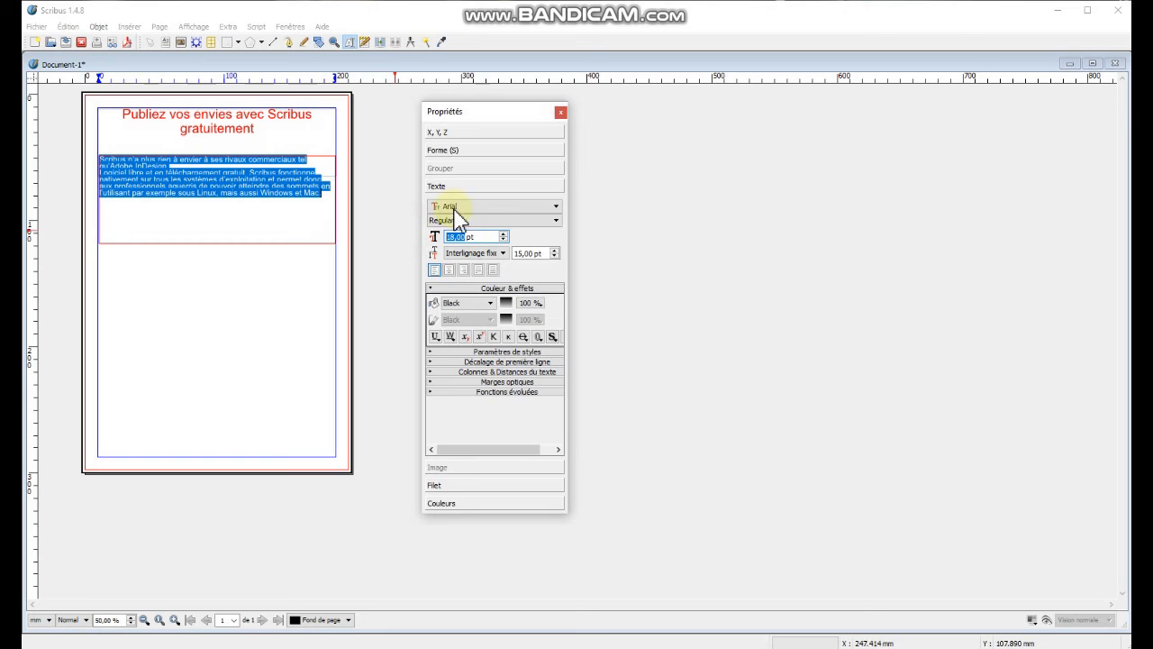
# Set the pasted text's fixed line spacing to 18 pt and justify it.
pyautogui.click(544, 252)
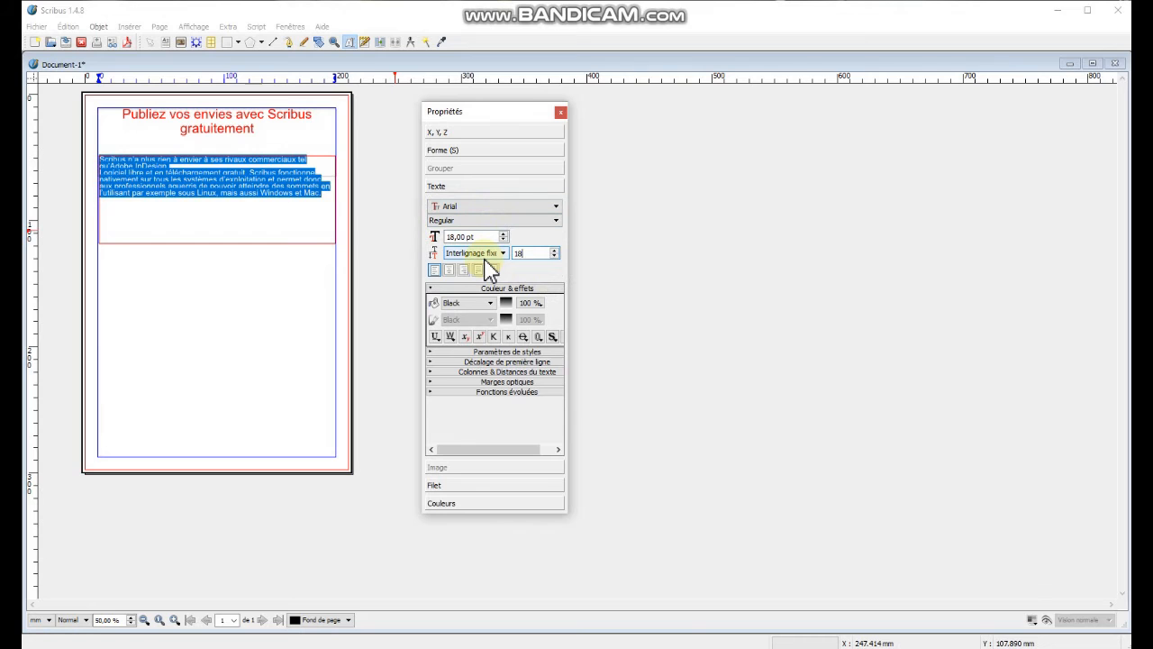
pyautogui.press('Return')
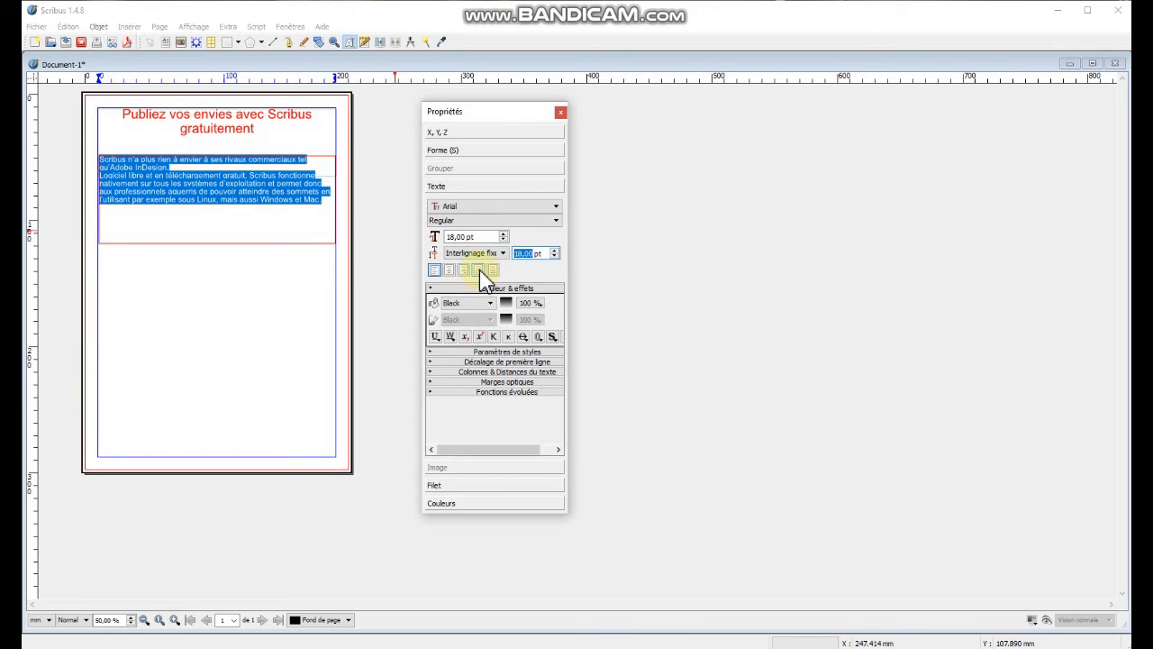
pyautogui.click(479, 270)
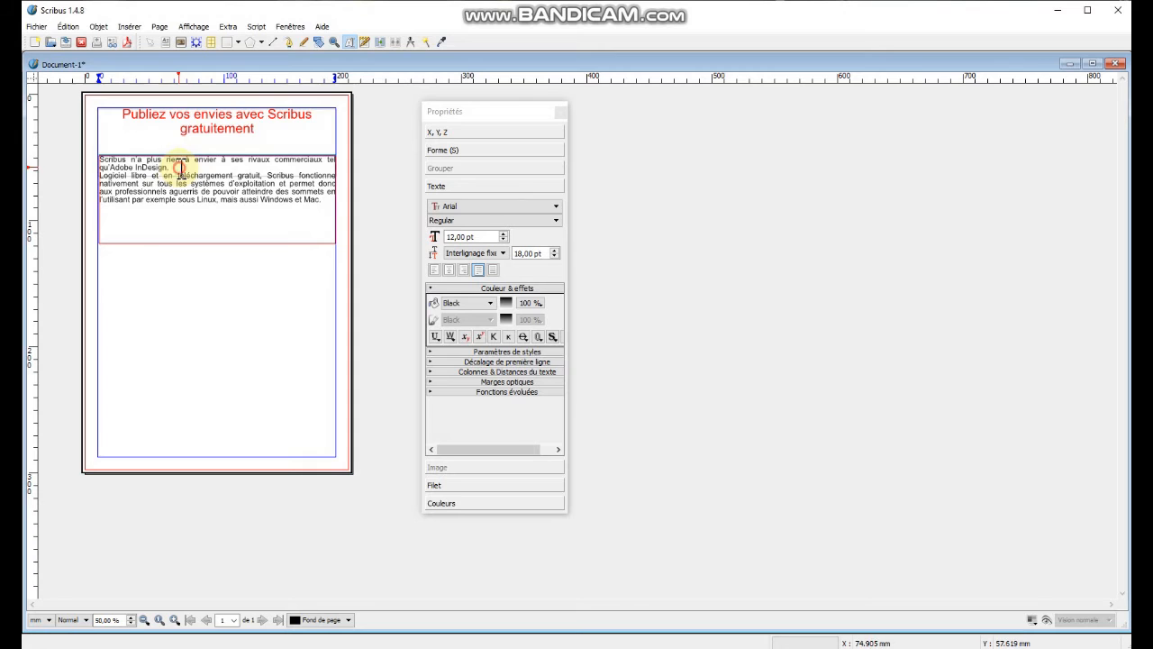
# Select the first paragraph of the body text and make it Italic and centered.
pyautogui.moveTo(179, 168); pyautogui.dragTo(97, 153)
pyautogui.scroll(6, 465, 236)
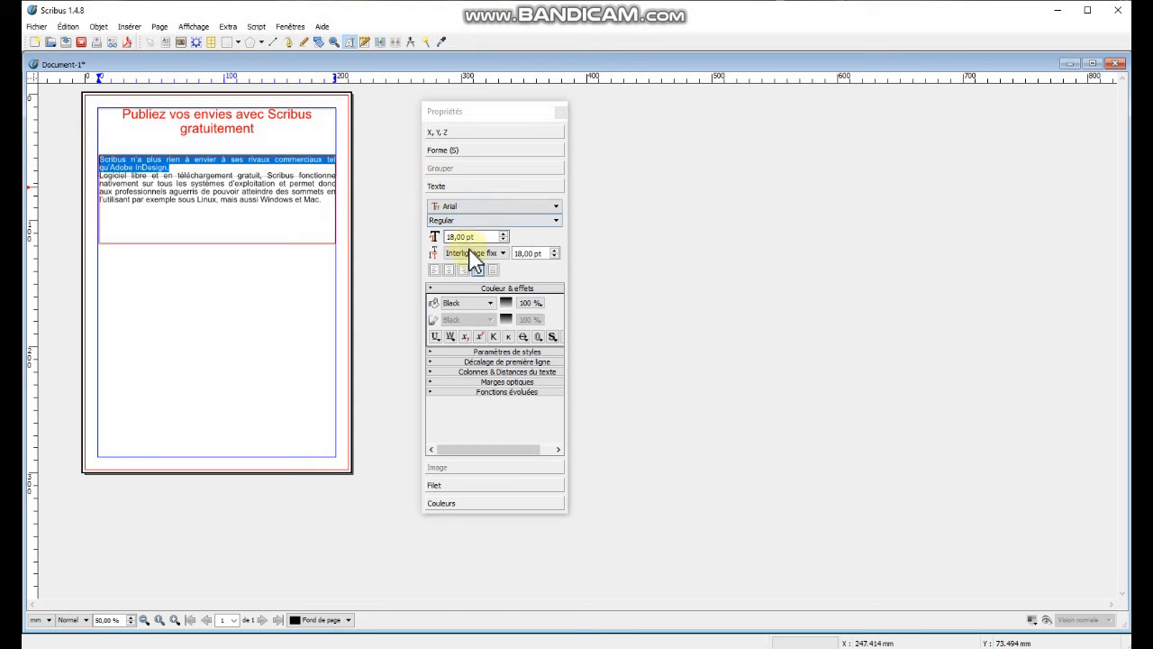
pyautogui.click(464, 220)
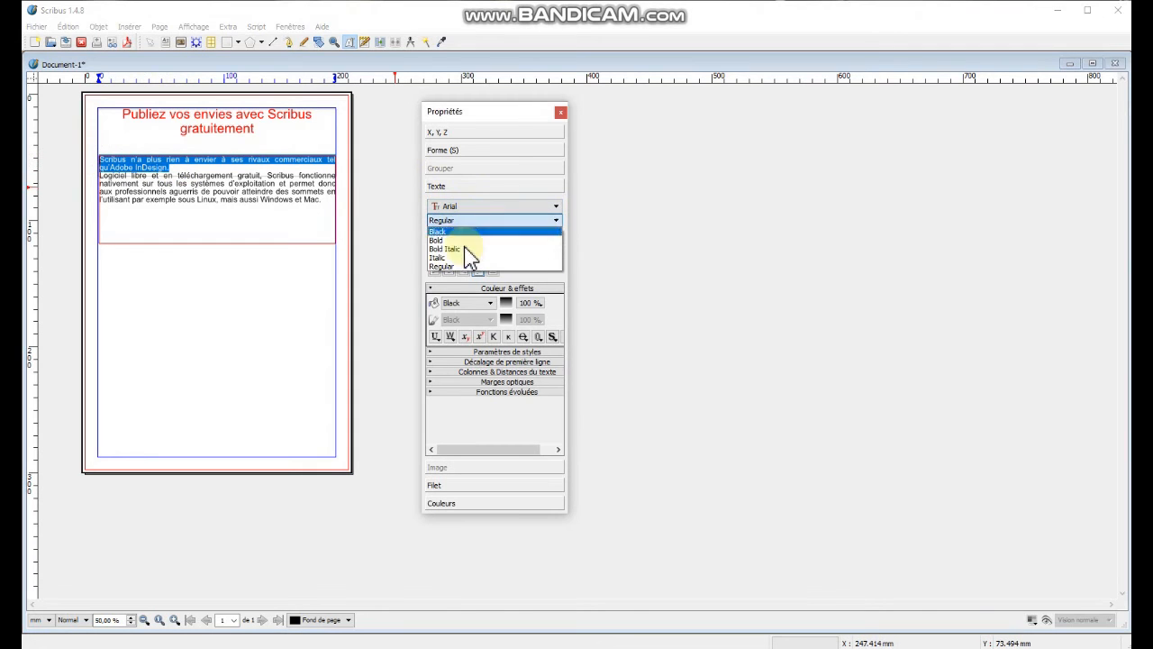
pyautogui.click(442, 258)
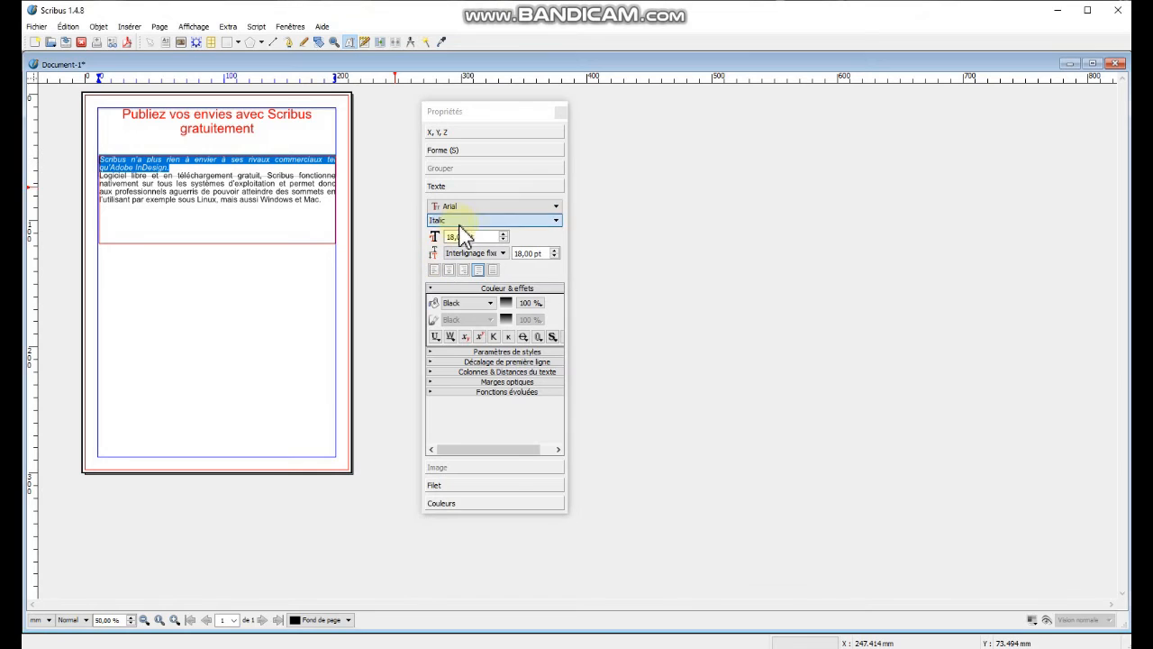
pyautogui.click(556, 221)
pyautogui.click(558, 222)
pyautogui.click(558, 222)
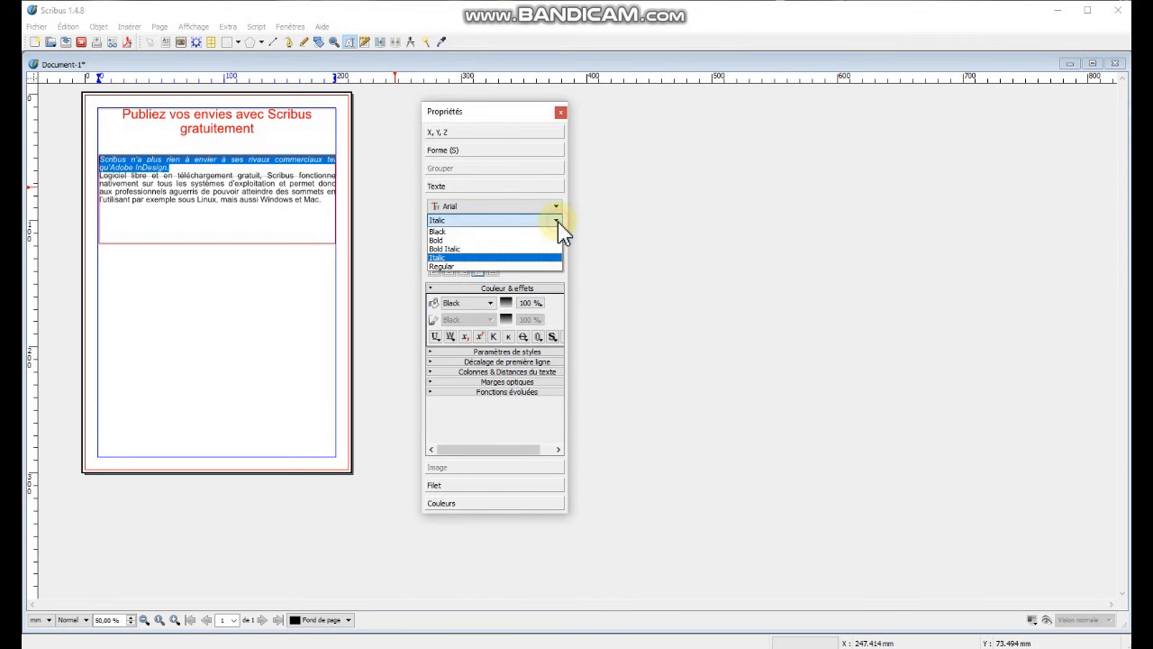
pyautogui.click(439, 259)
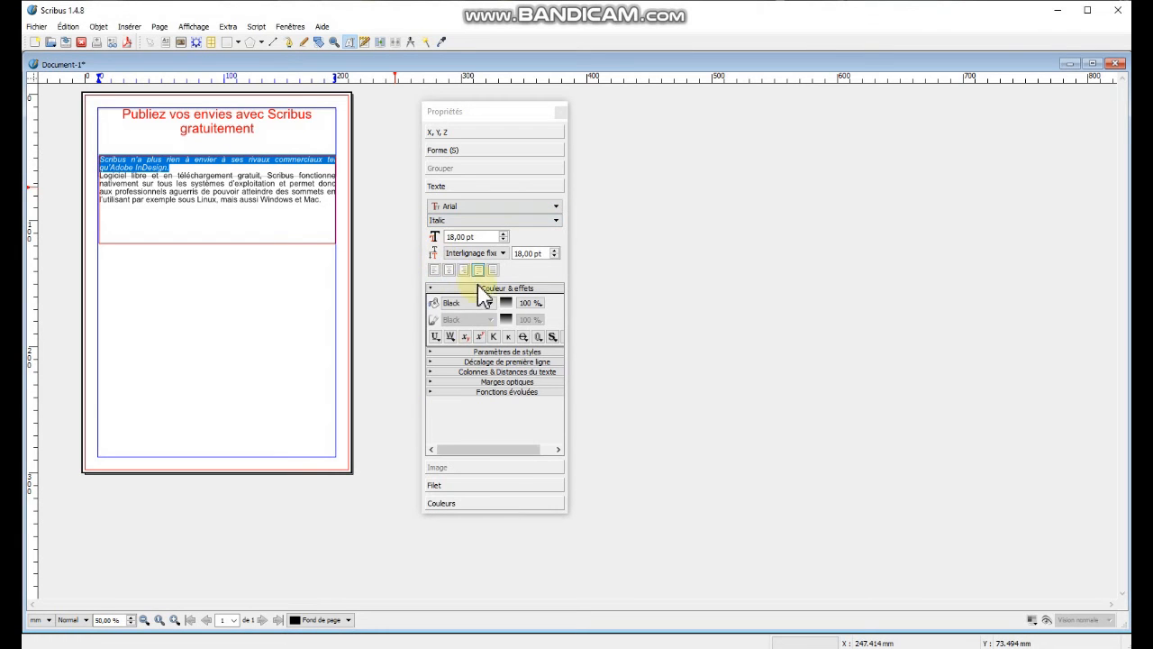
pyautogui.click(451, 271)
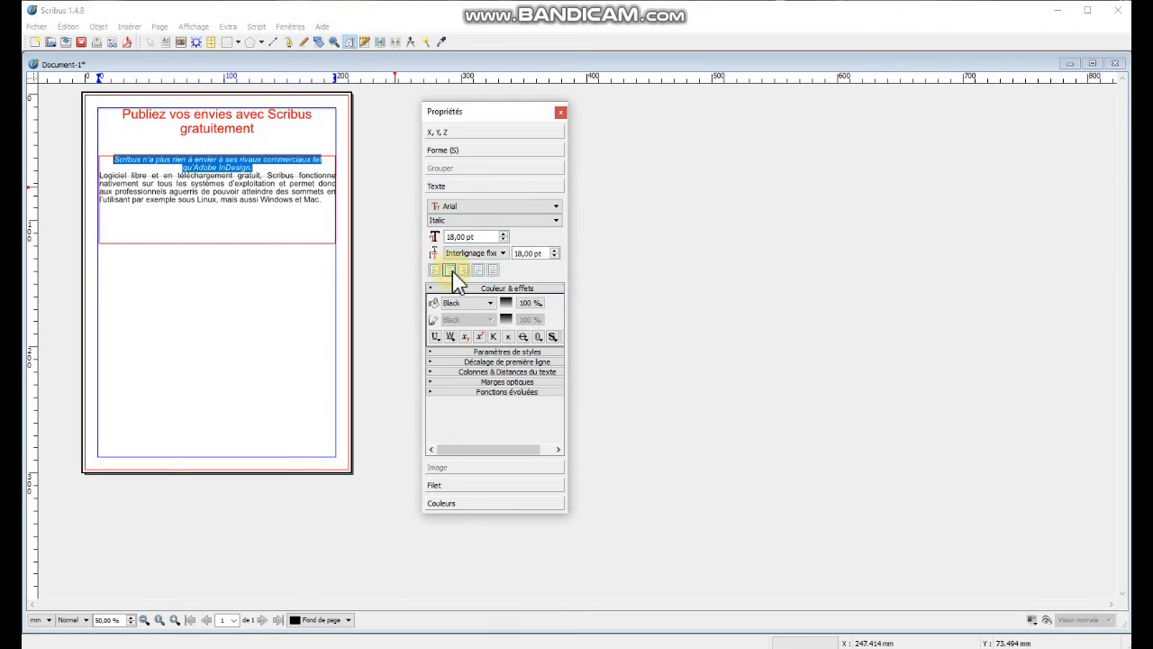
# Insert an empty line after the italic paragraph and leave text editing.
pyautogui.click(269, 170)
pyautogui.press('Return')
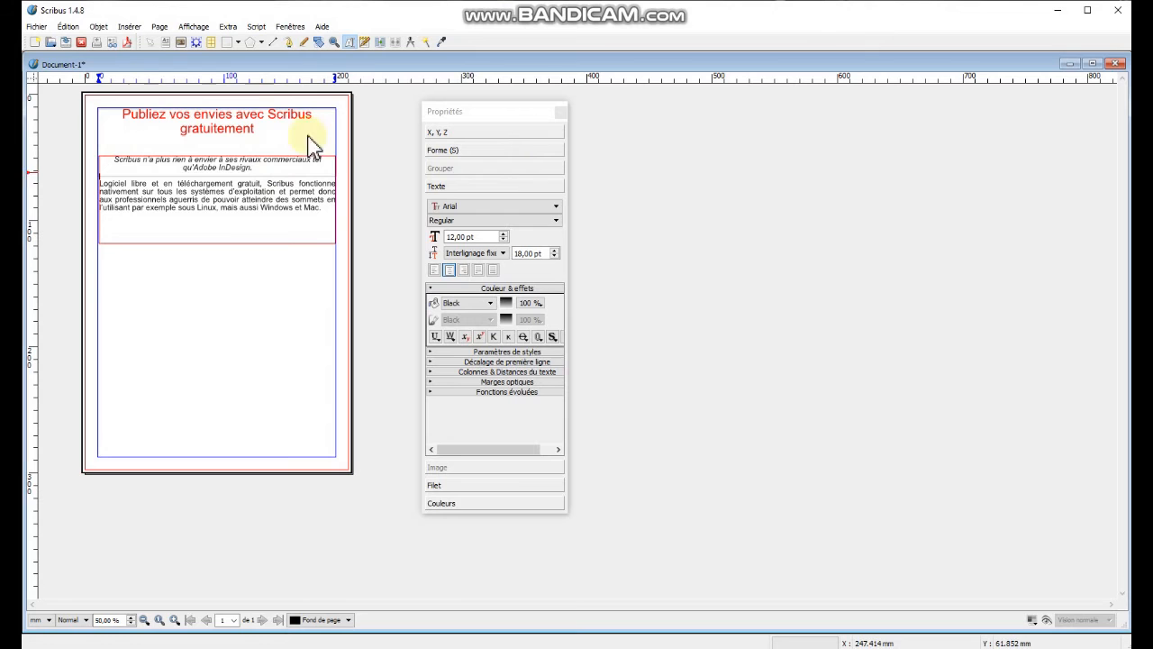
pyautogui.click(235, 134)
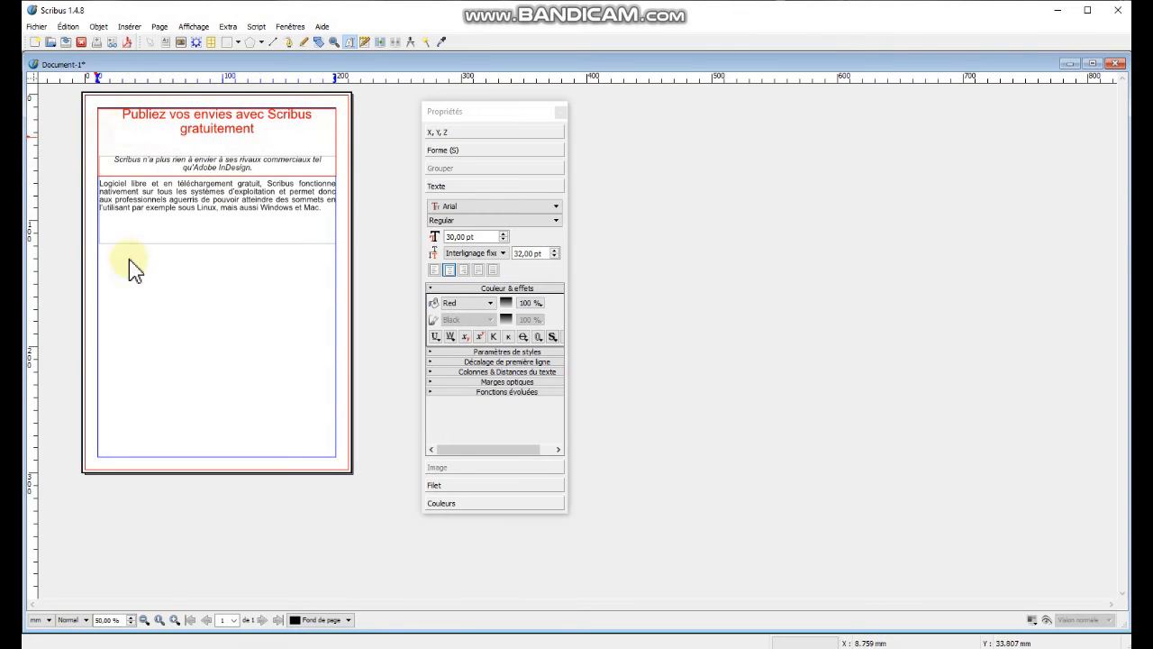
pyautogui.click(157, 303)
# Select the heading frame and shorten it so its bottom edge sits just below the heading.
pyautogui.click(114, 136)
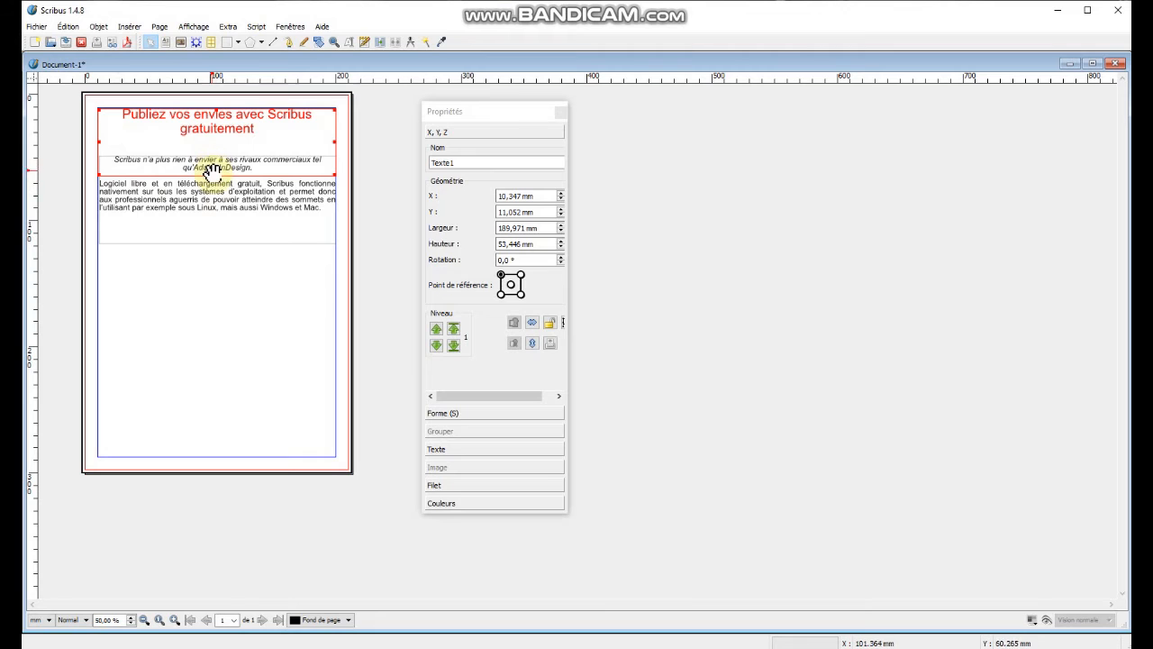
pyautogui.click(231, 327)
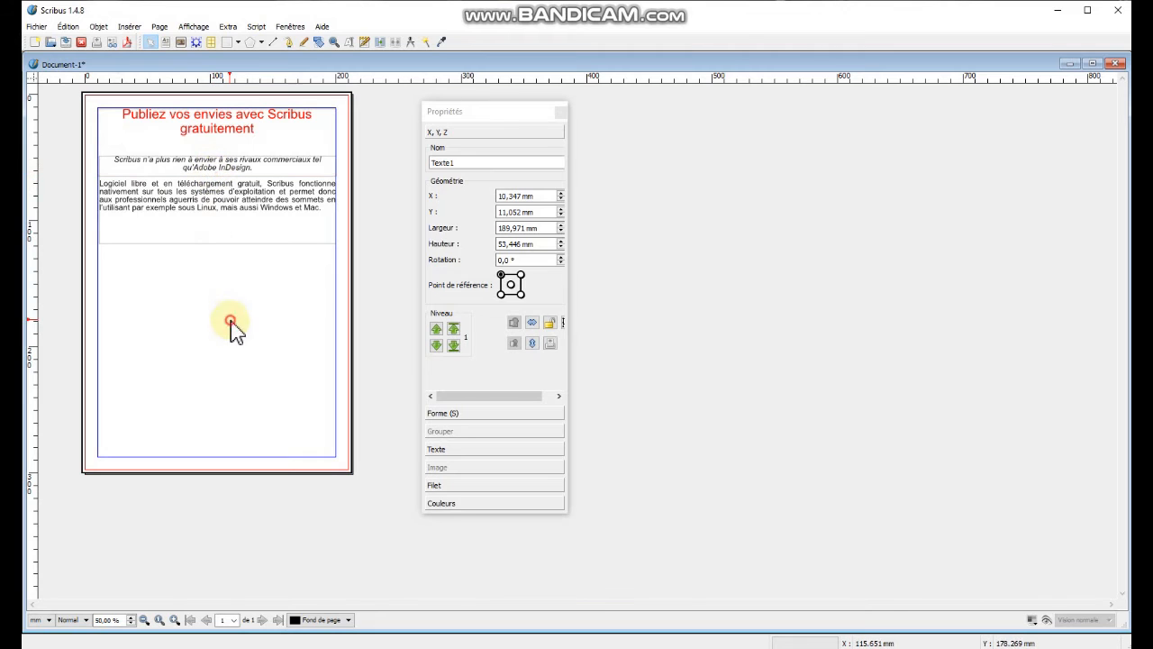
pyautogui.click(209, 116)
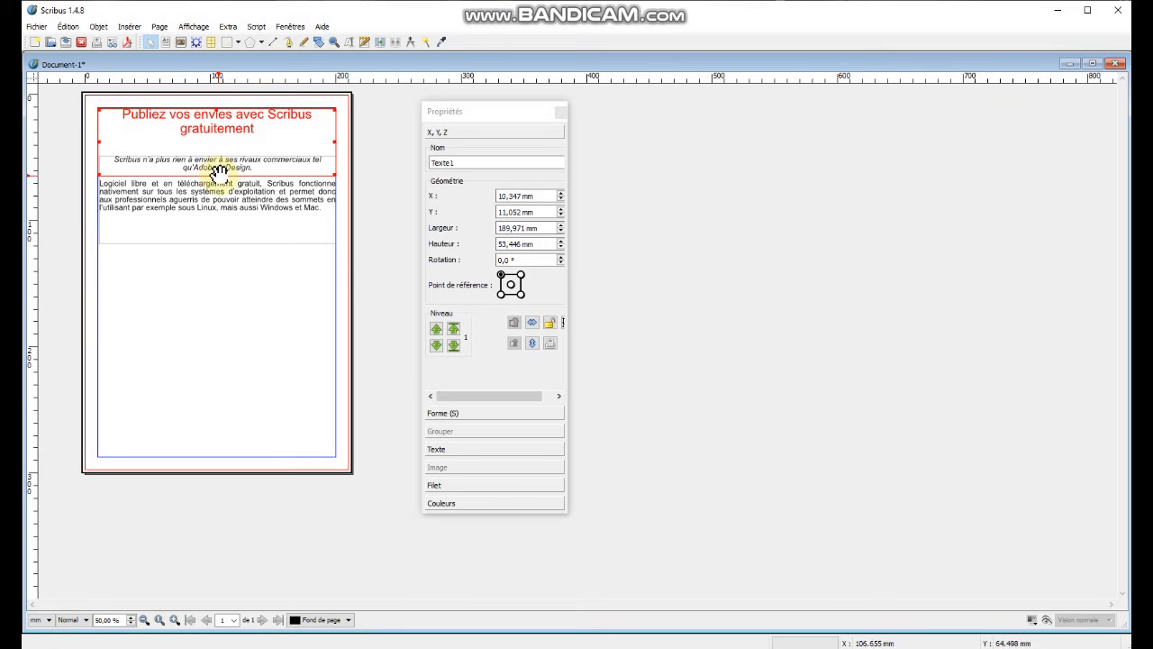
pyautogui.moveTo(218, 173); pyautogui.dragTo(226, 142)
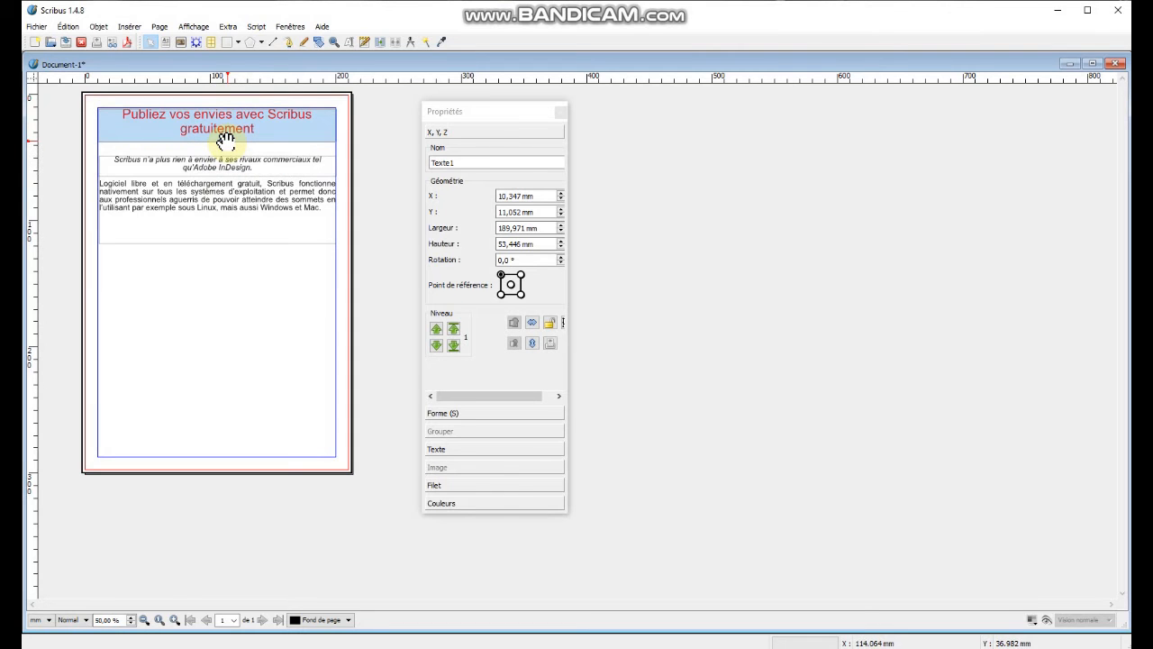
# Select the body text frame and shorten it so its bottom edge sits just below the text.
pyautogui.click(243, 187)
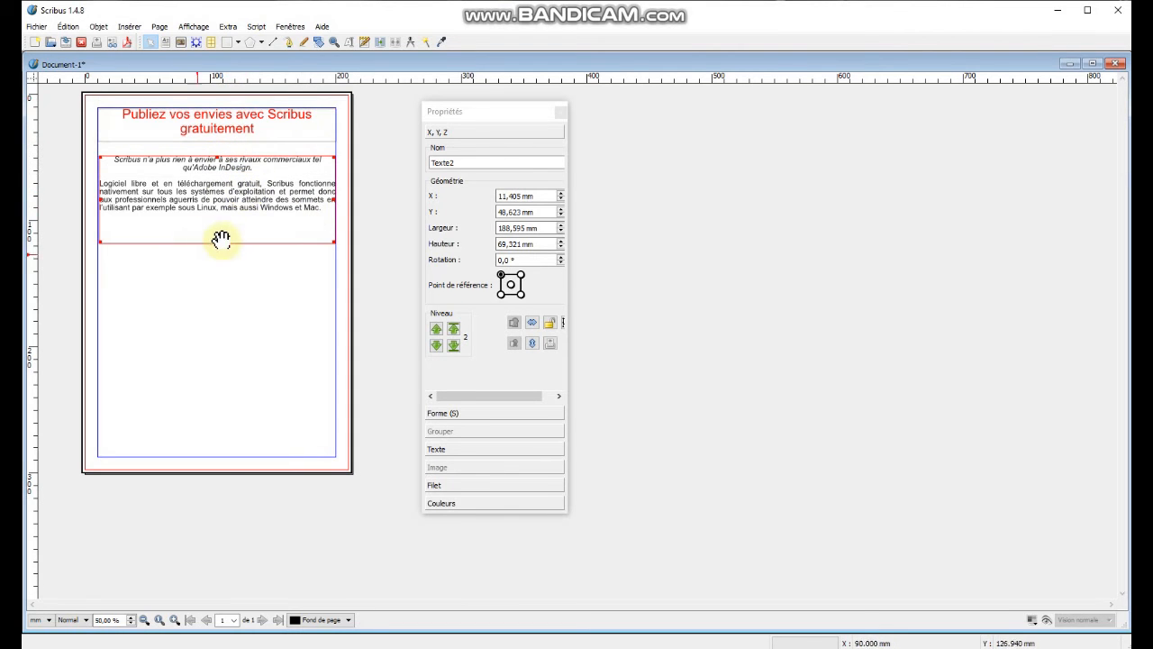
pyautogui.moveTo(216, 242); pyautogui.dragTo(222, 214)
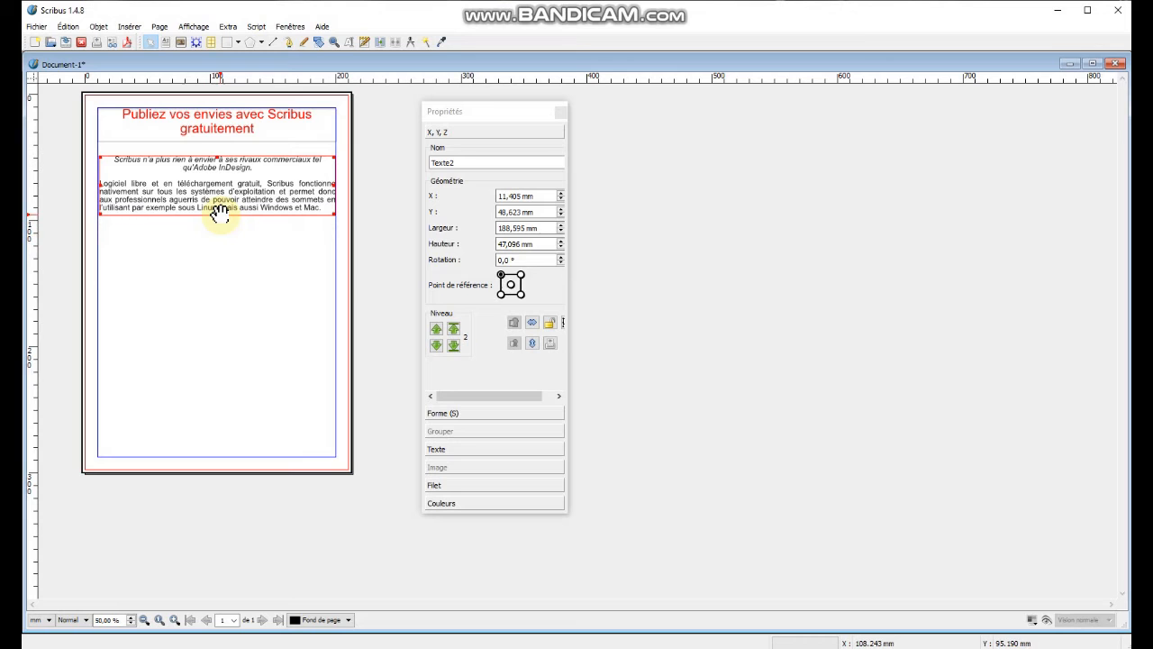
# Draw an image frame about 190 x 95 mm below the body text and load Capture_magazine_p1.JPG into it.
pyautogui.click(180, 42)
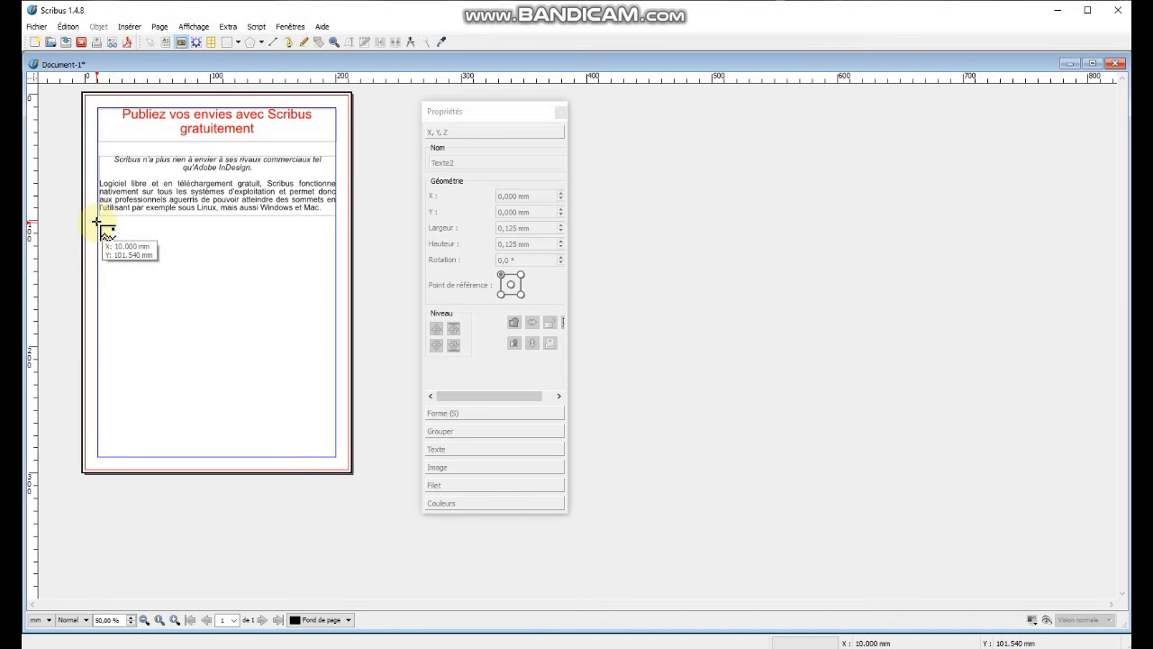
pyautogui.moveTo(96, 221); pyautogui.dragTo(335, 342)
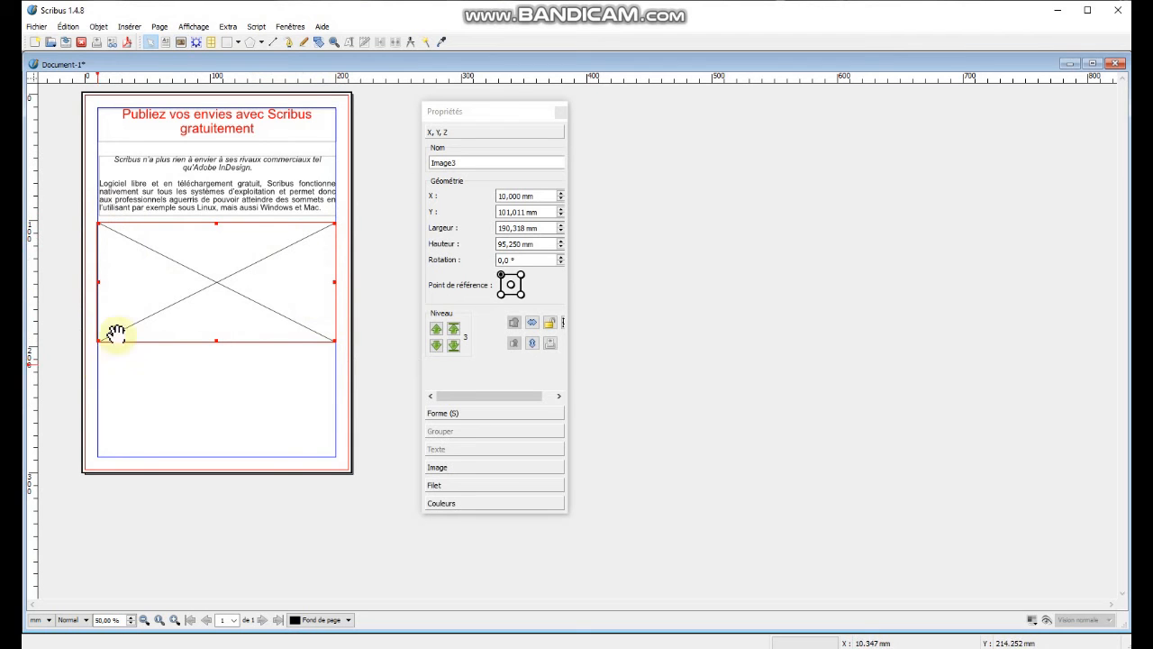
pyautogui.rightClick(178, 281)
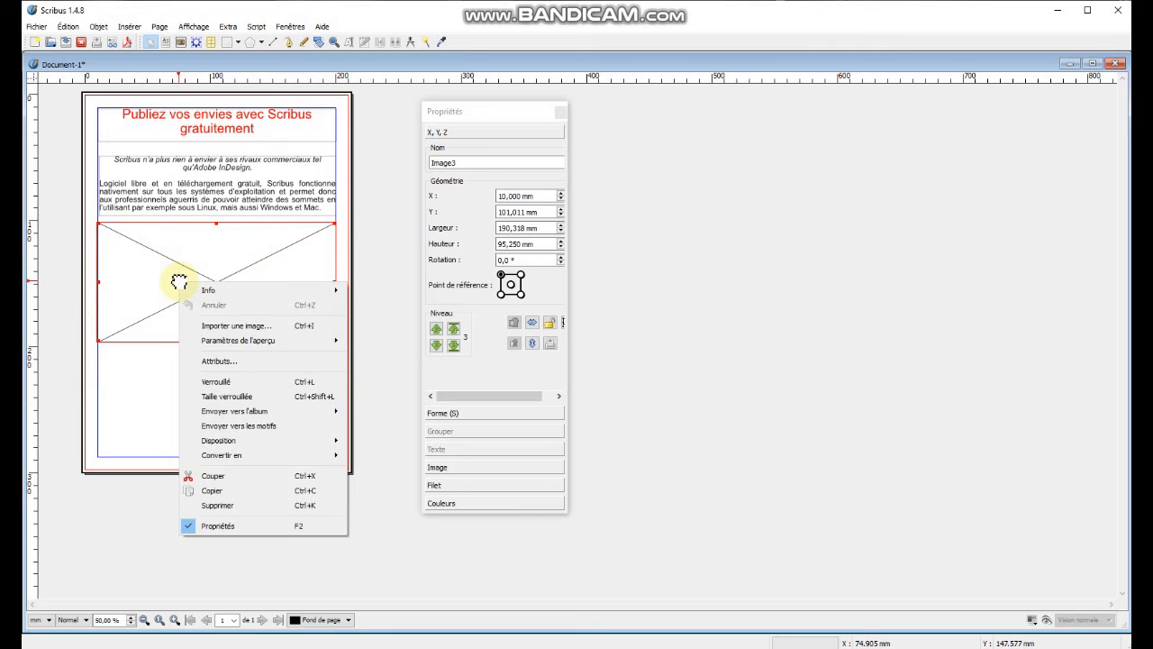
pyautogui.click(238, 325)
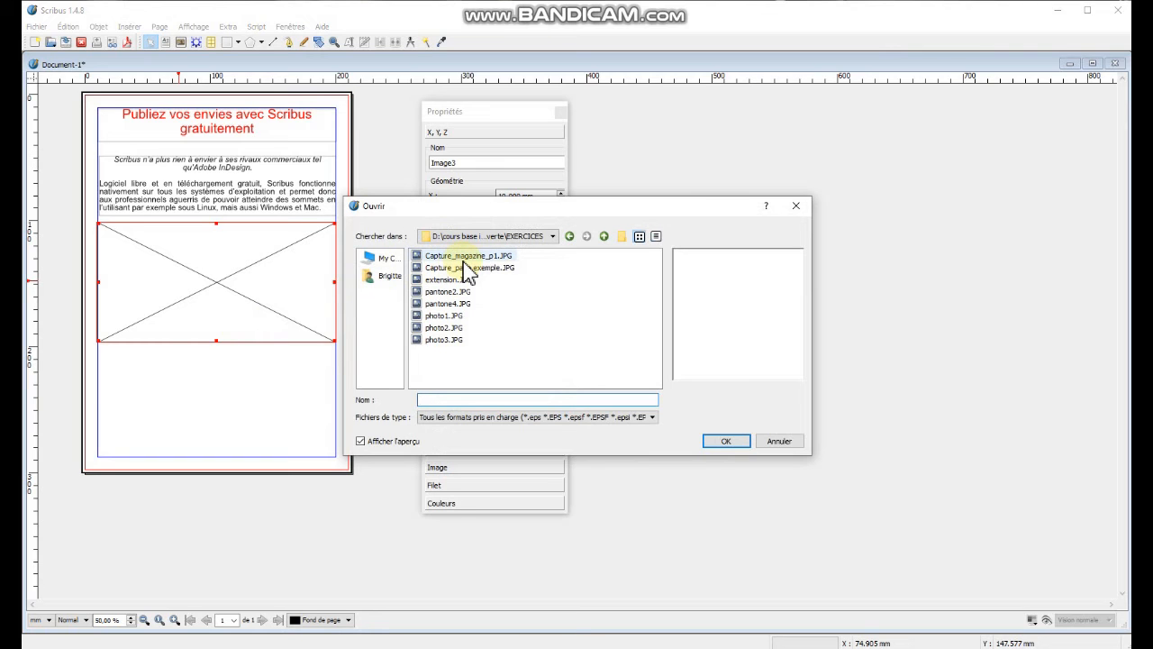
pyautogui.click(459, 257)
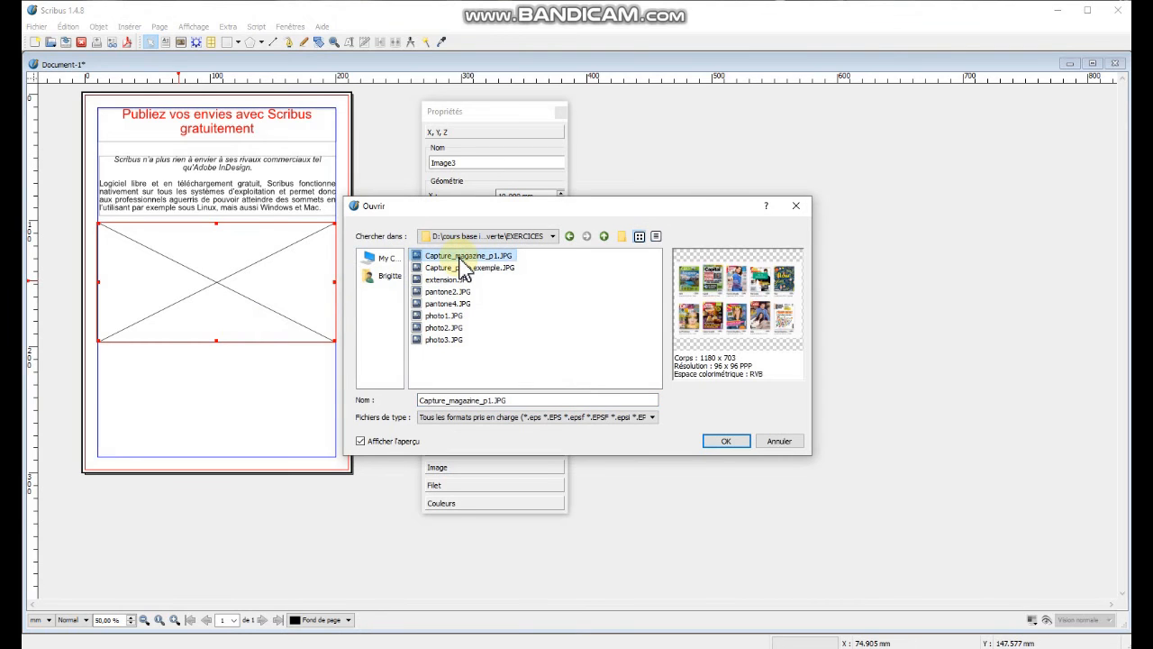
pyautogui.click(723, 441)
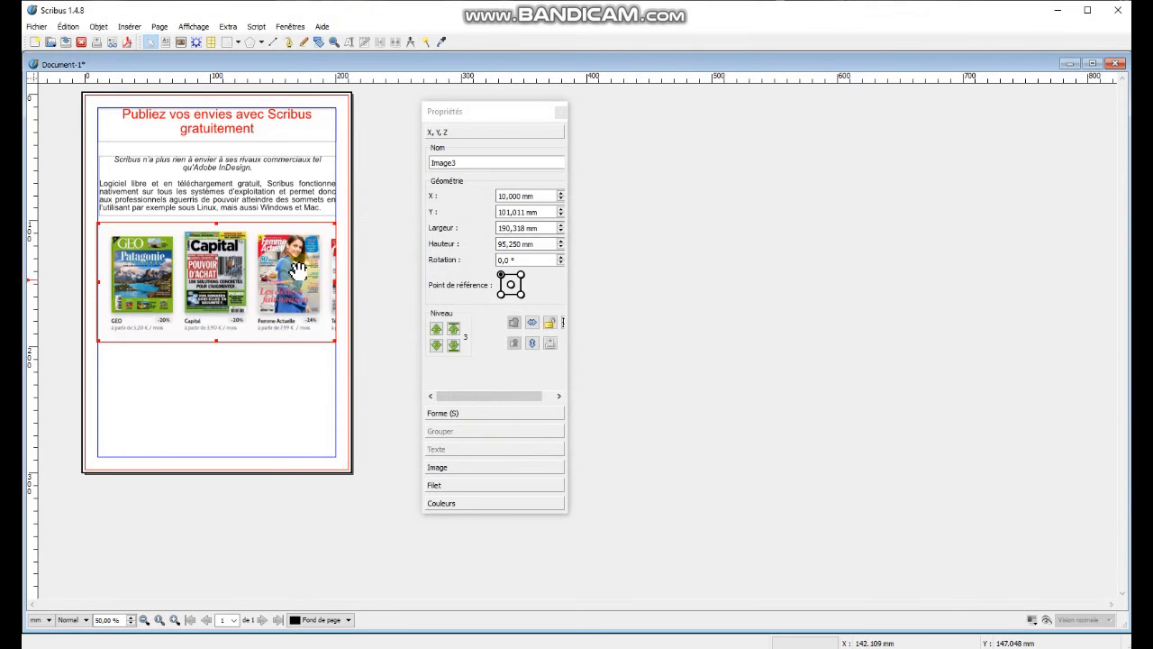
# Fit the magazine image to the size of its frame.
pyautogui.click(173, 317)
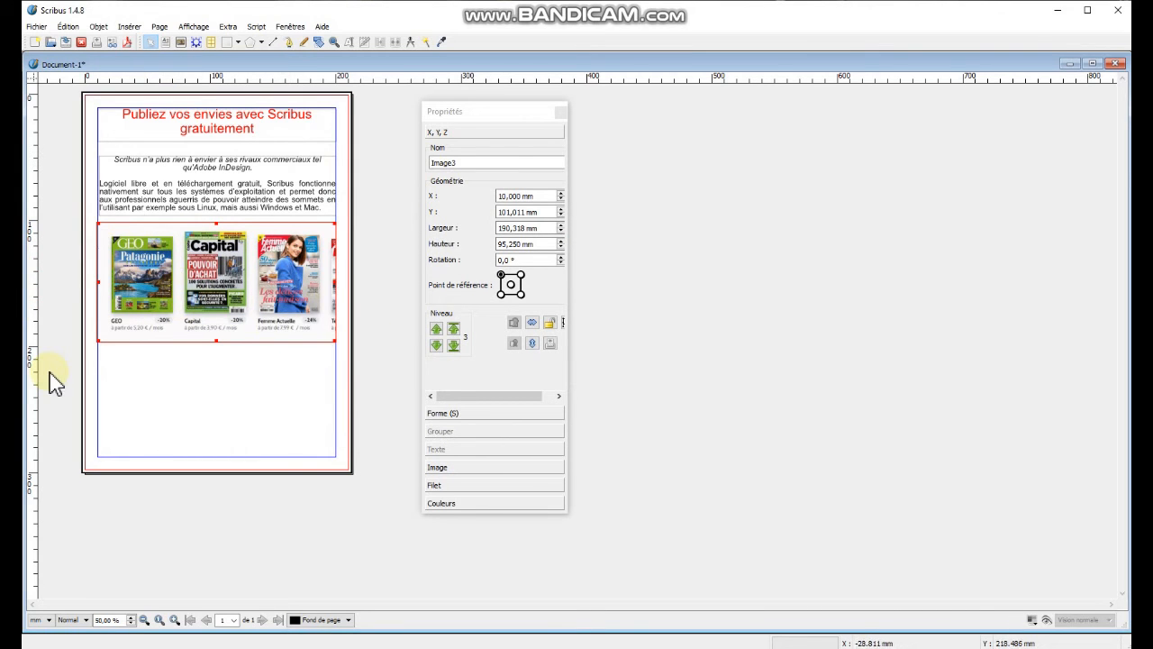
pyautogui.rightClick(225, 278)
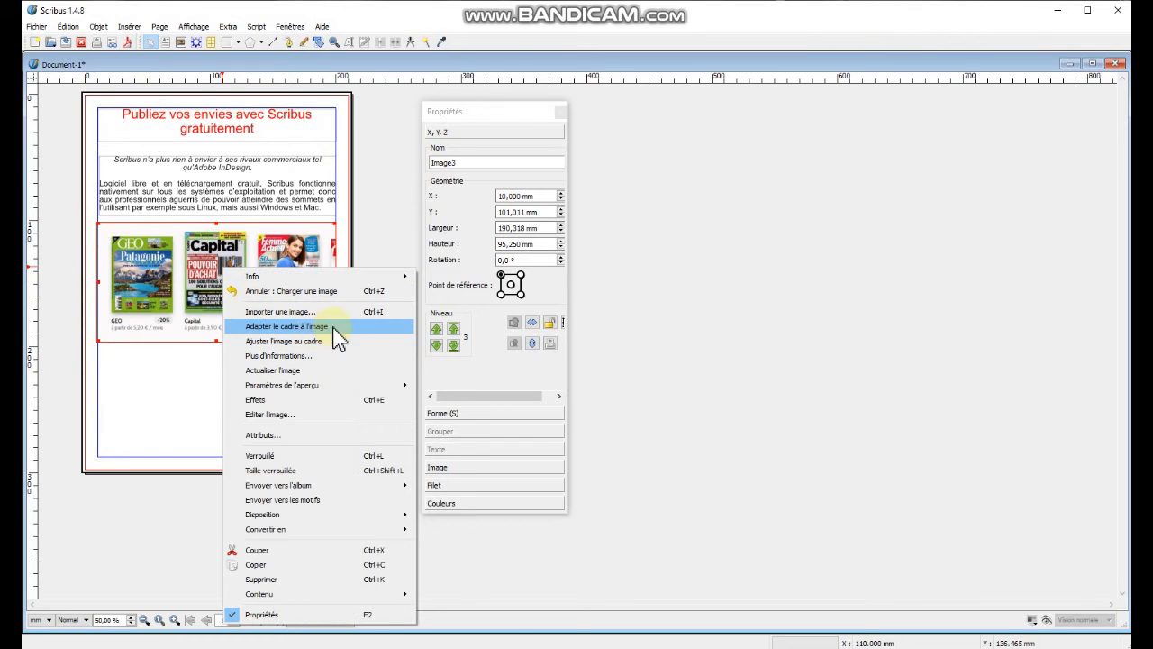
pyautogui.click(275, 342)
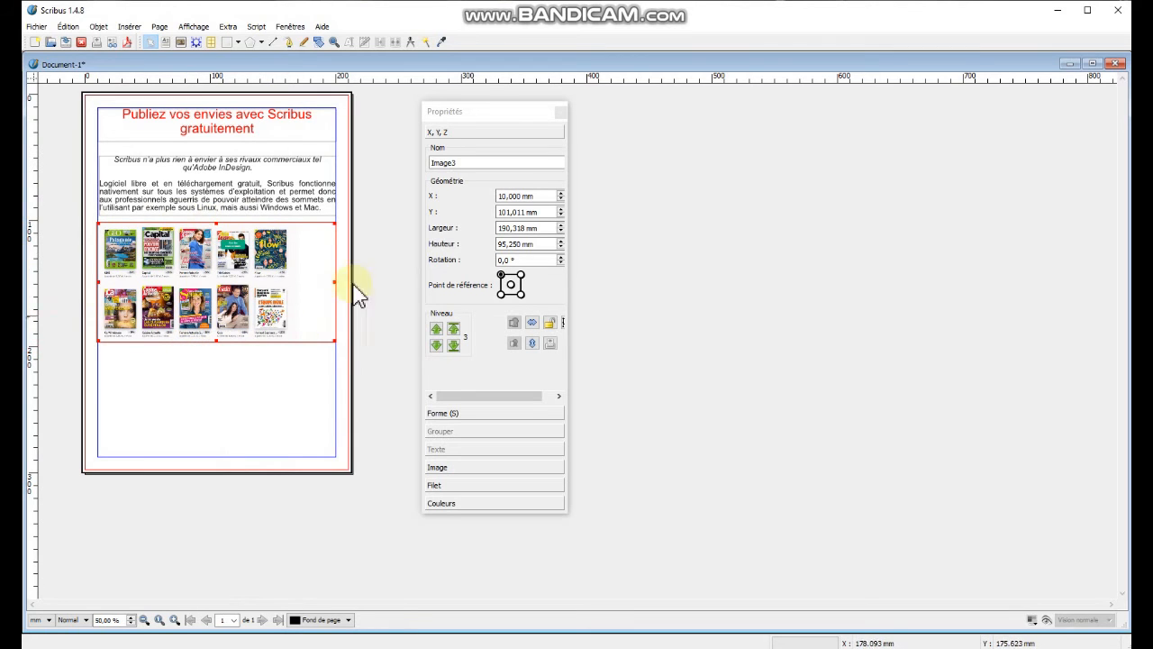
# Narrow the image frame to about 154 mm wide and centre it horizontally beneath the body text.
pyautogui.press('Right')
pyautogui.press('Right')
pyautogui.press('Right')
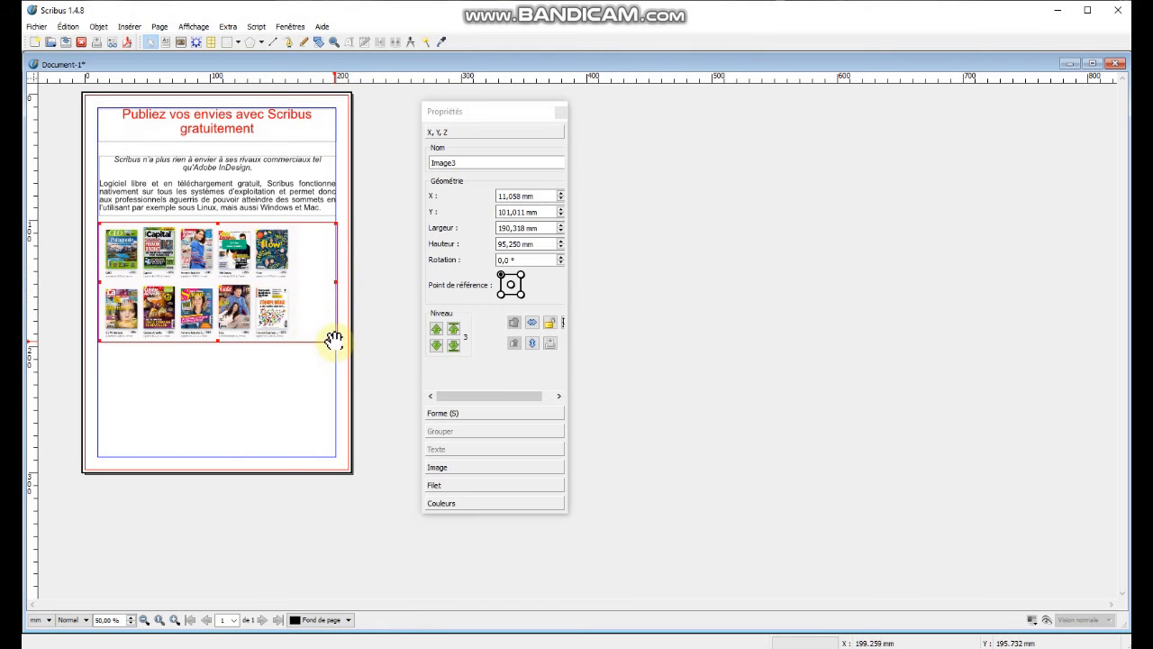
pyautogui.moveTo(336, 345); pyautogui.dragTo(295, 344)
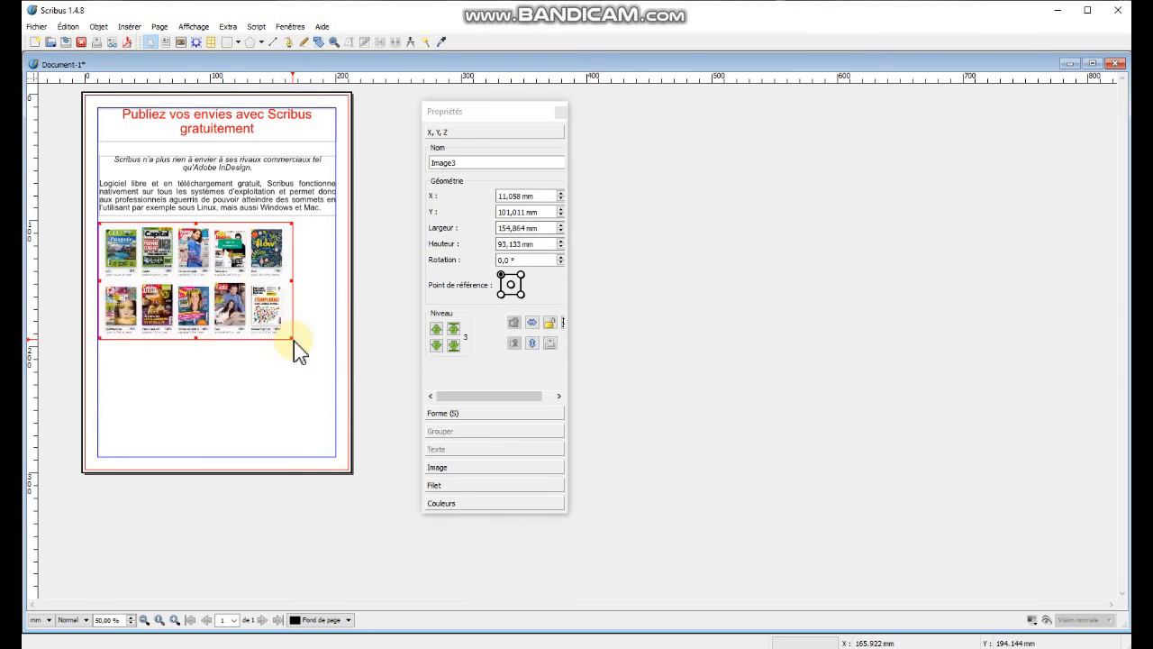
pyautogui.moveTo(293, 282); pyautogui.dragTo(292, 283)
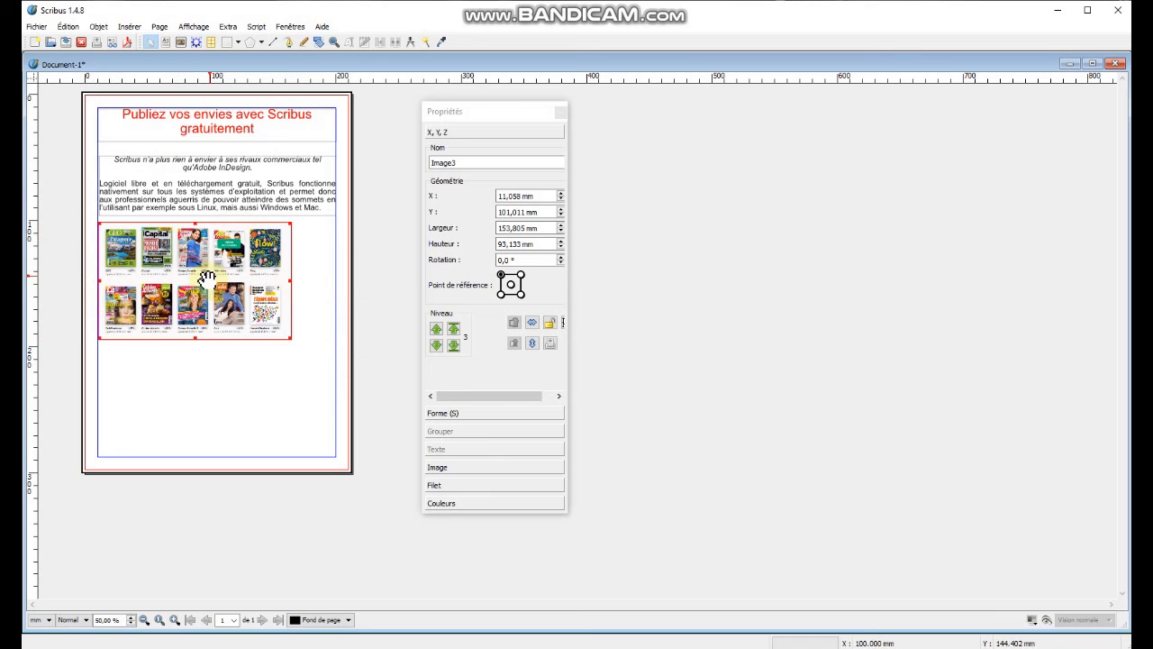
pyautogui.moveTo(200, 274); pyautogui.dragTo(225, 272)
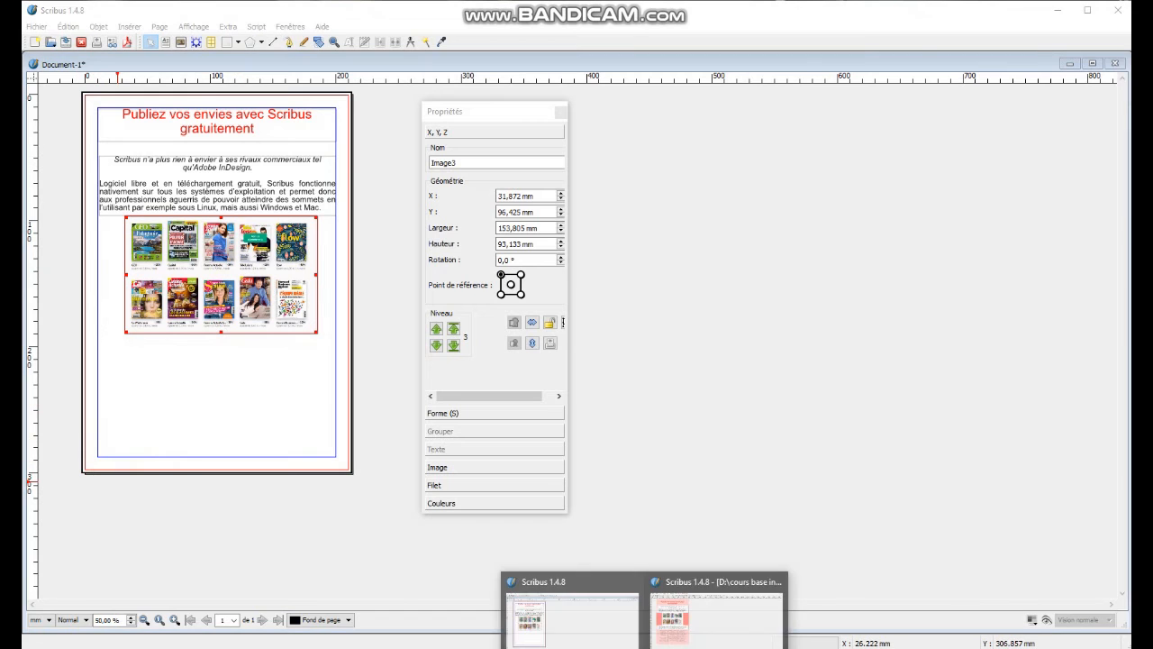
# Compare the layout with the finished example document in the other Scribus window.
pyautogui.click(668, 630)
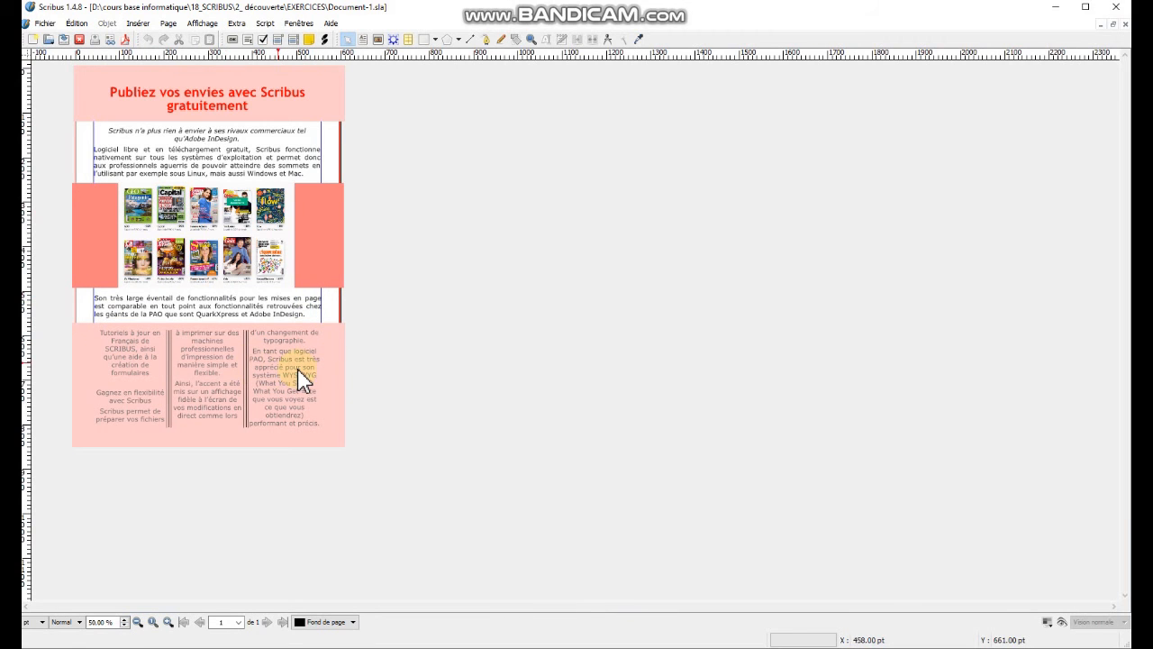
pyautogui.click(1056, 7)
pyautogui.click(1057, 11)
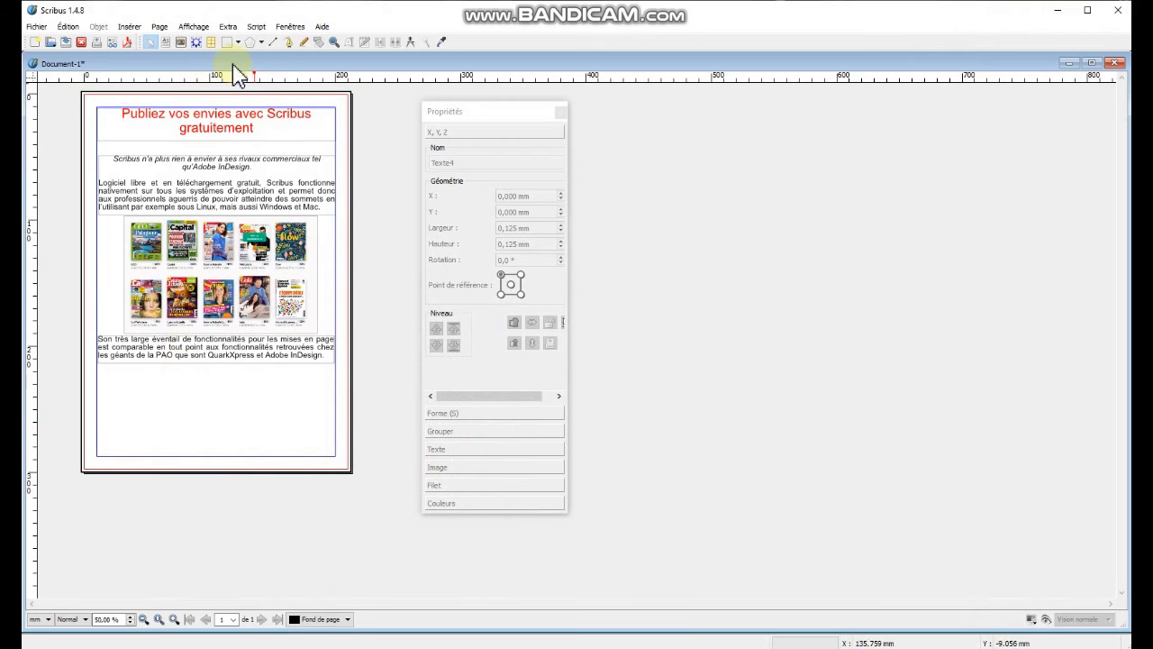
# Draw a text frame across the bottom of the page and give it 3 columns with a 5 mm gutter.
pyautogui.click(166, 43)
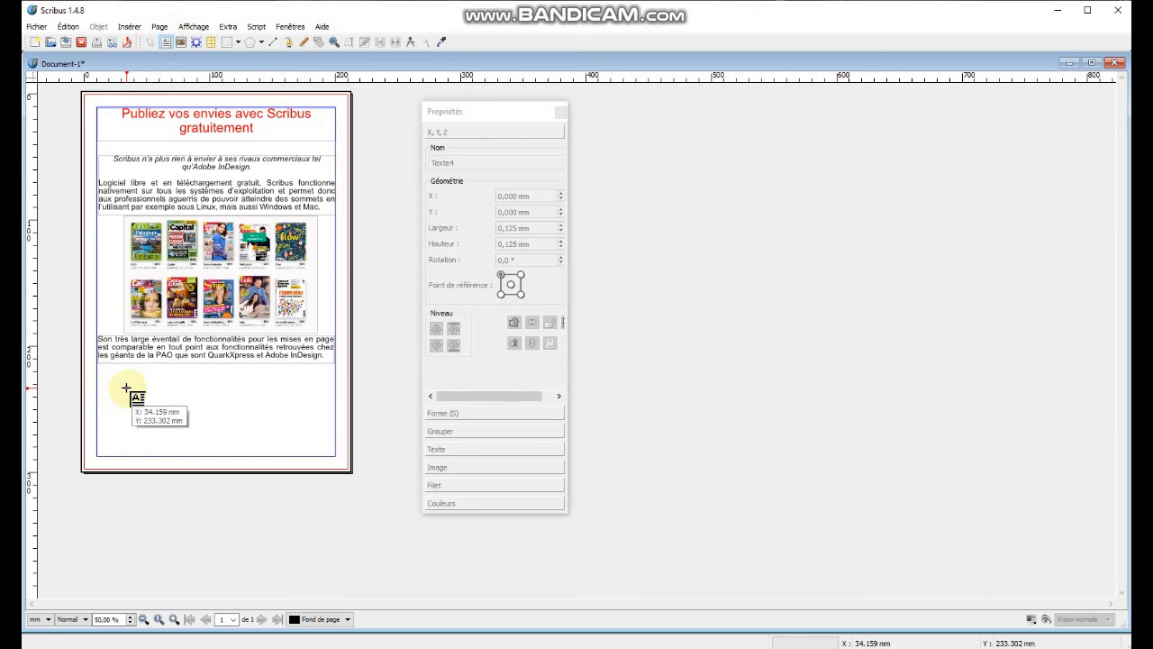
pyautogui.moveTo(97, 372)
pyautogui.mouseDown()
pyautogui.moveTo(340, 470)
pyautogui.moveTo(337, 456)
pyautogui.moveTo(343, 475)
pyautogui.moveTo(335, 455)
pyautogui.mouseUp()
pyautogui.click(452, 449)
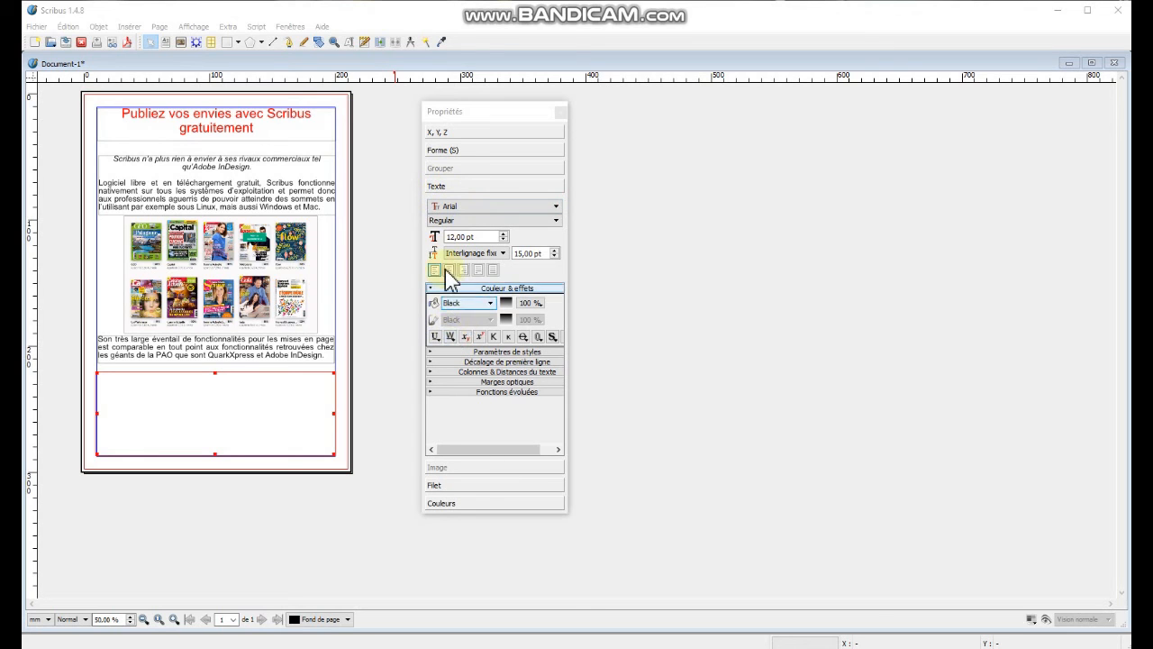
pyautogui.click(512, 370)
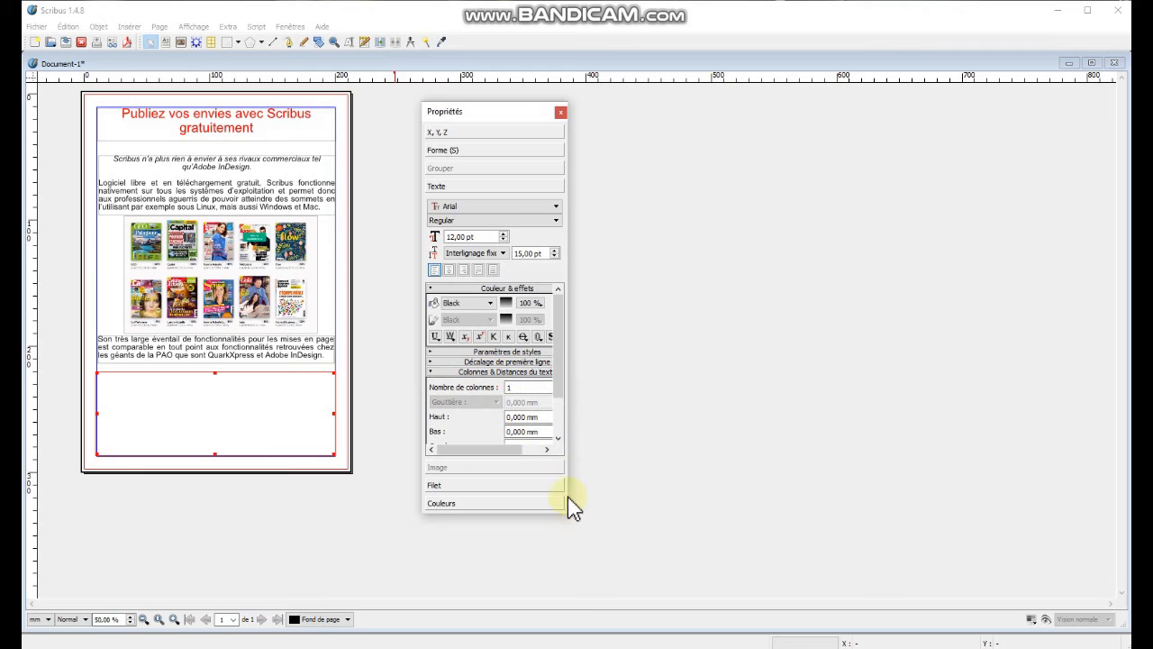
pyautogui.moveTo(577, 493); pyautogui.dragTo(672, 508)
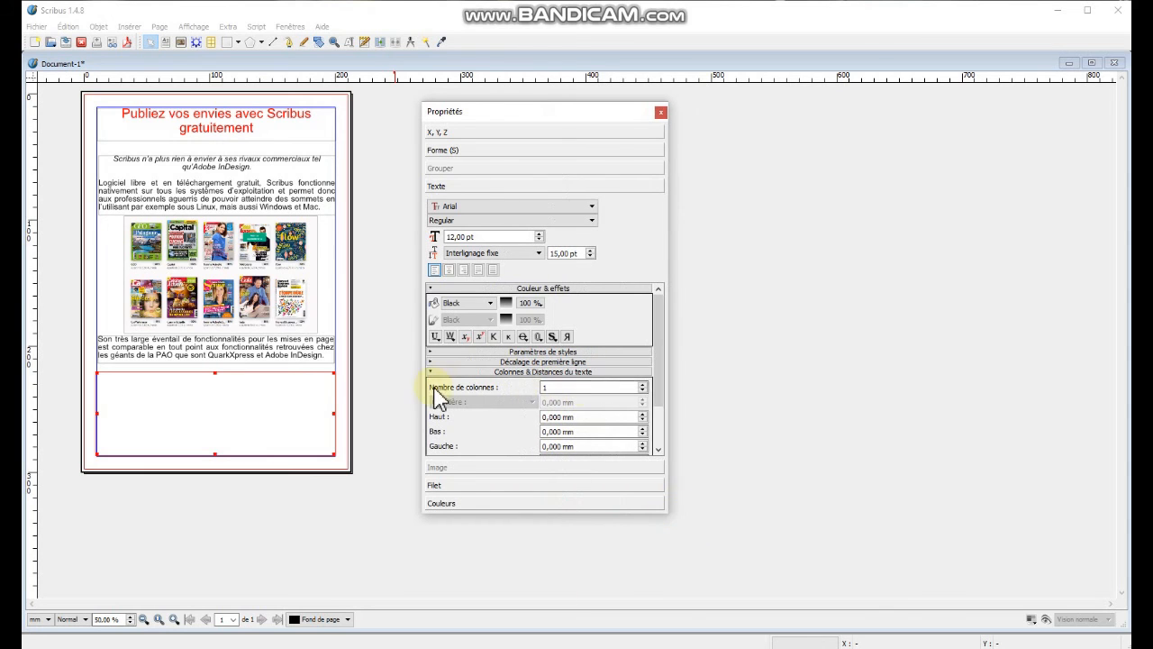
pyautogui.doubleClick(548, 389)
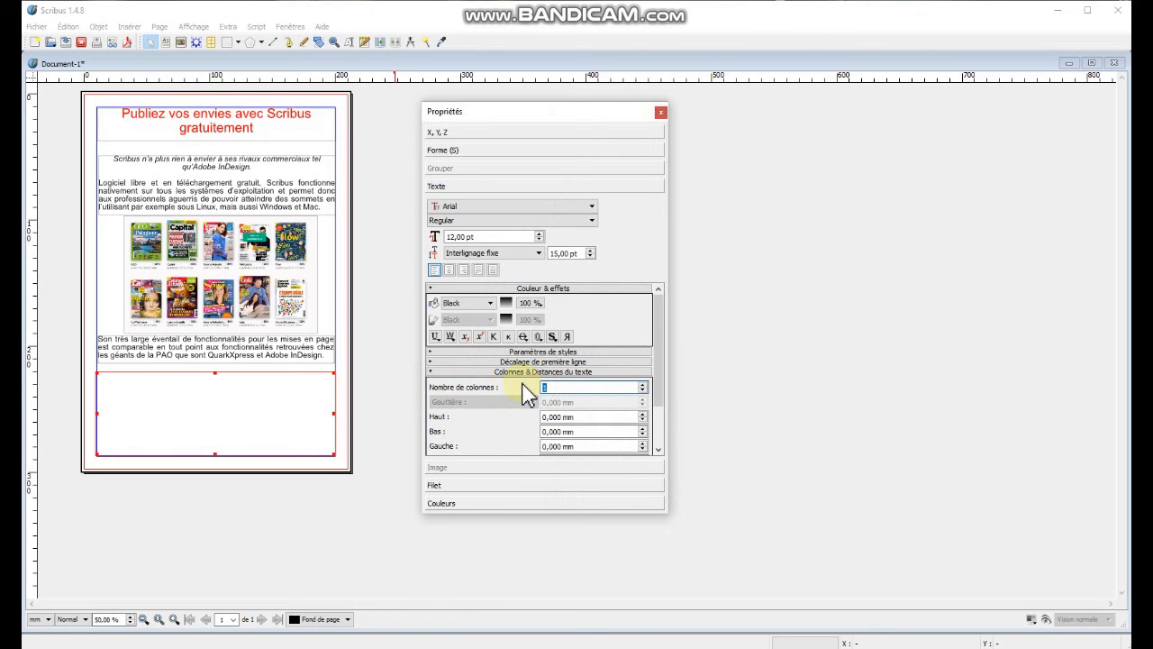
pyautogui.write('3')
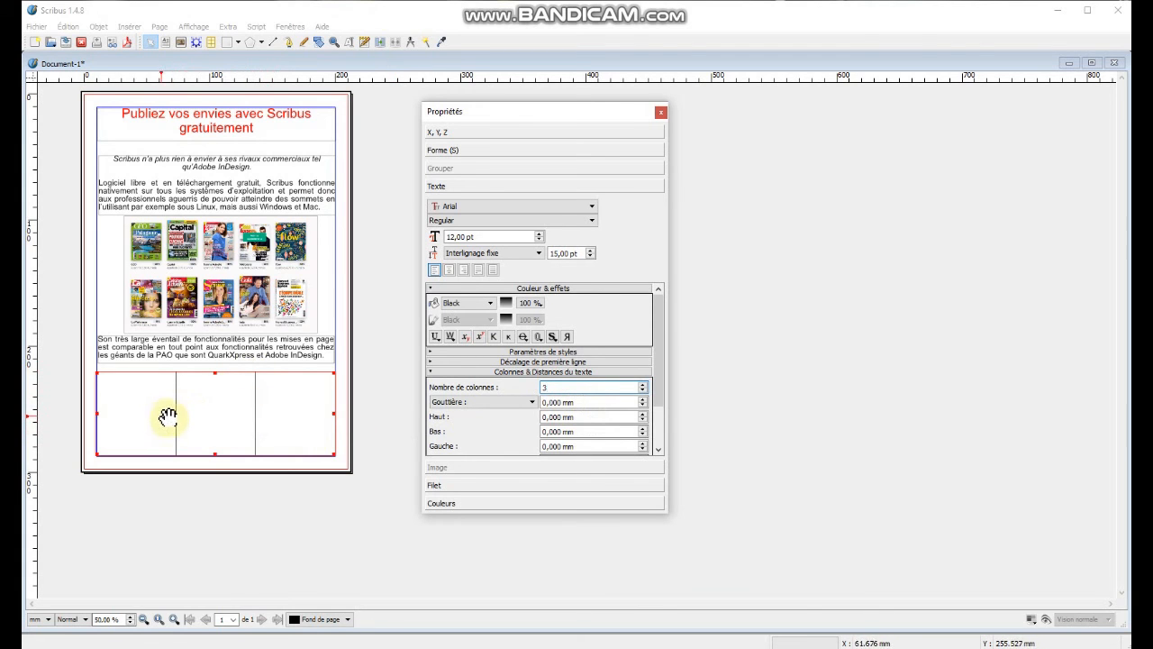
pyautogui.press('Tab')
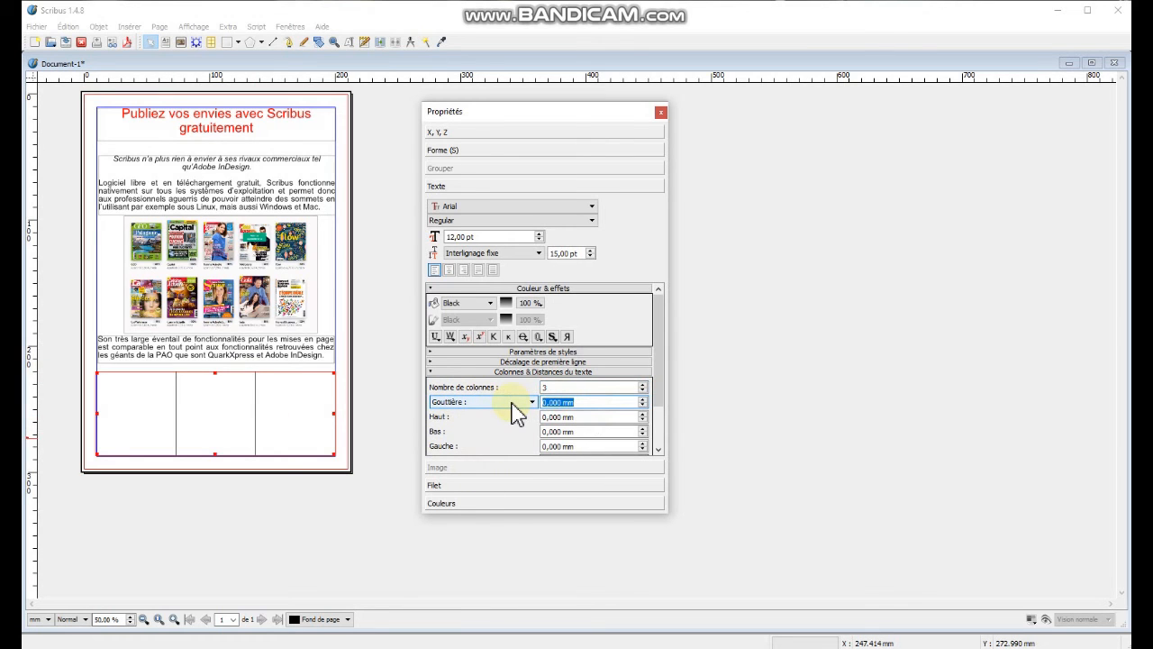
pyautogui.write('5')
pyautogui.press('Return')
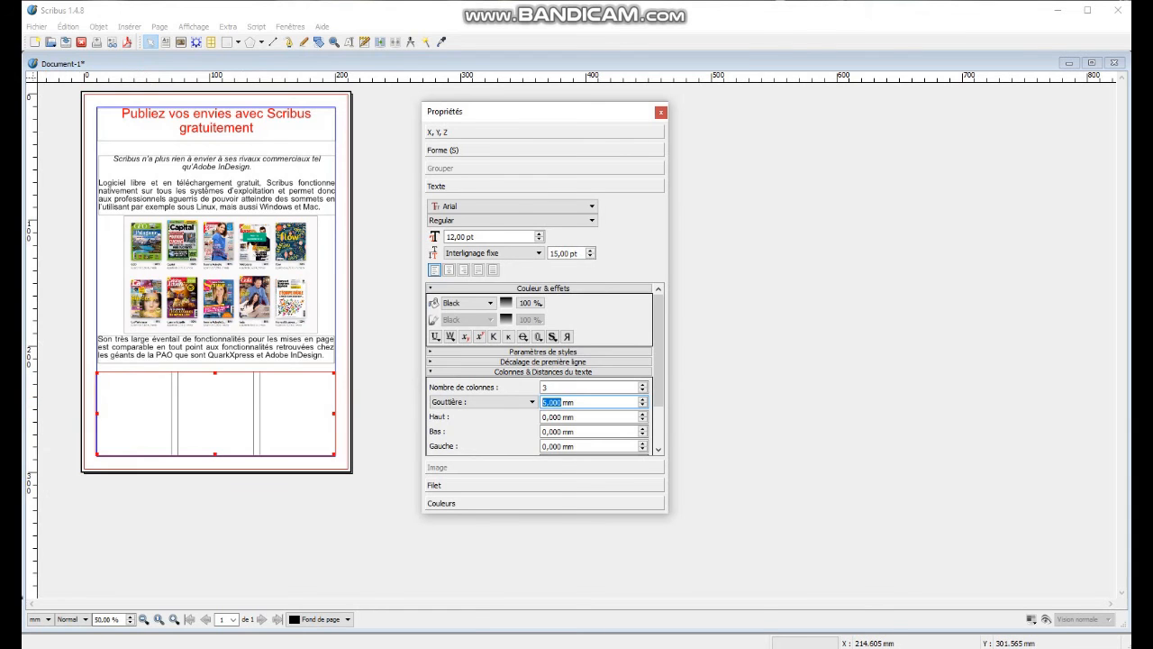
# Paste the remaining paragraphs copied from the Writer document into the three-column text frame.
pyautogui.hotkey('alt', 'Tab')
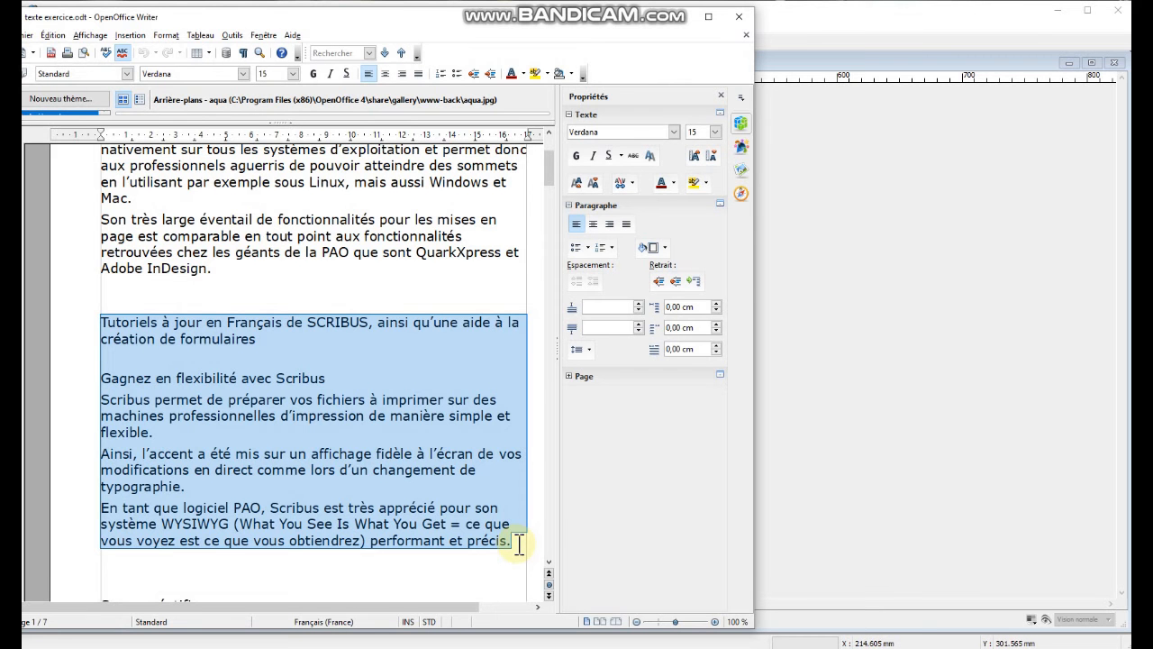
pyautogui.click(981, 230)
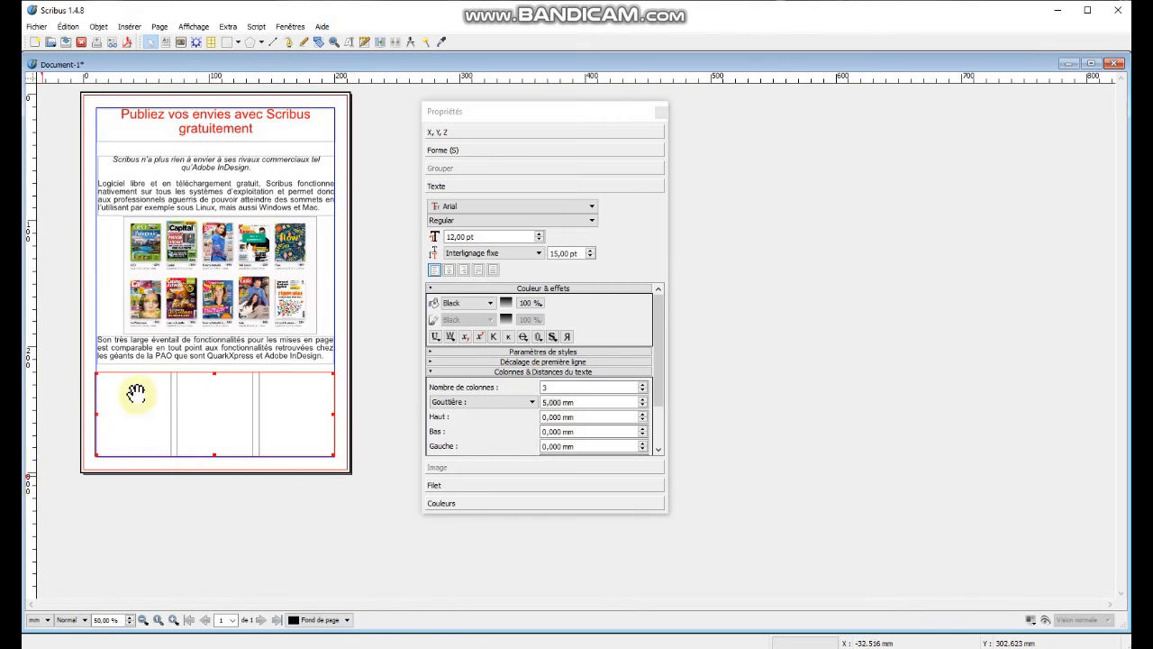
pyautogui.doubleClick(149, 411)
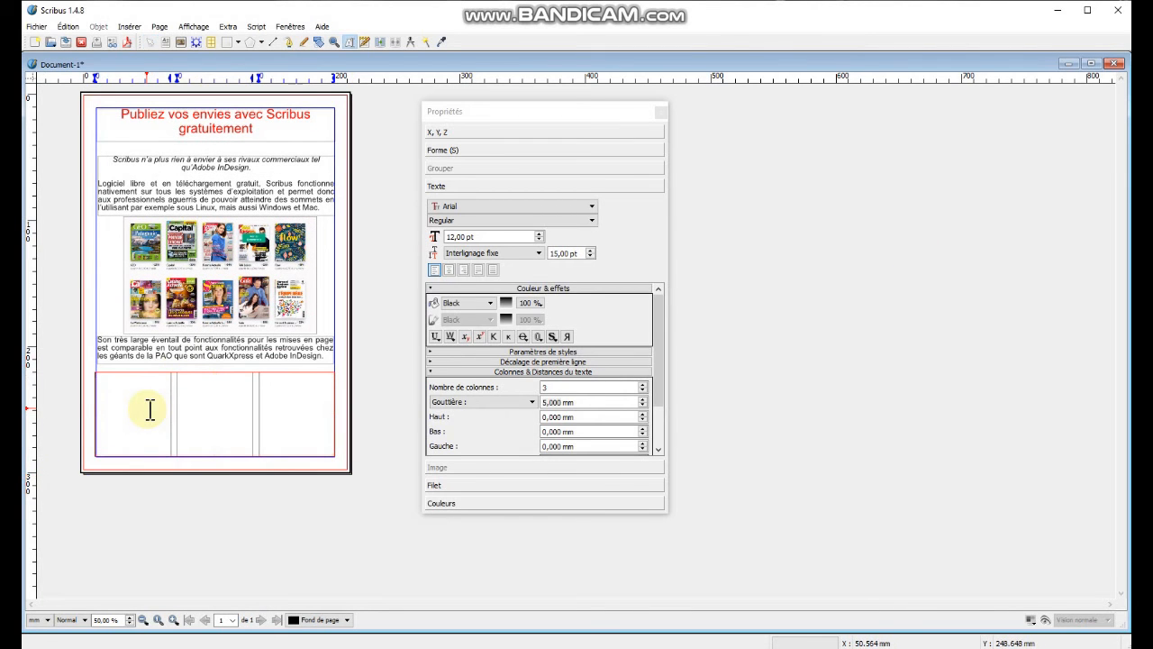
pyautogui.hotkey('ctrl', 'v')
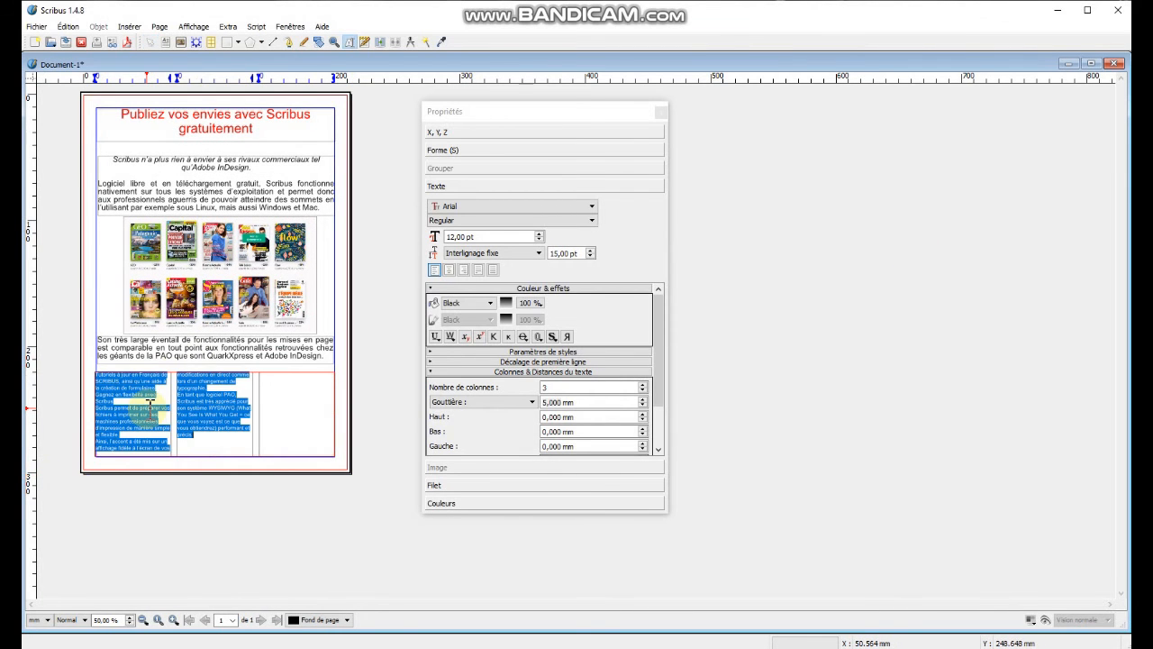
# Select all the text in the column frame, centre it, and leave text editing.
pyautogui.moveTo(133, 413); pyautogui.dragTo(118, 399)
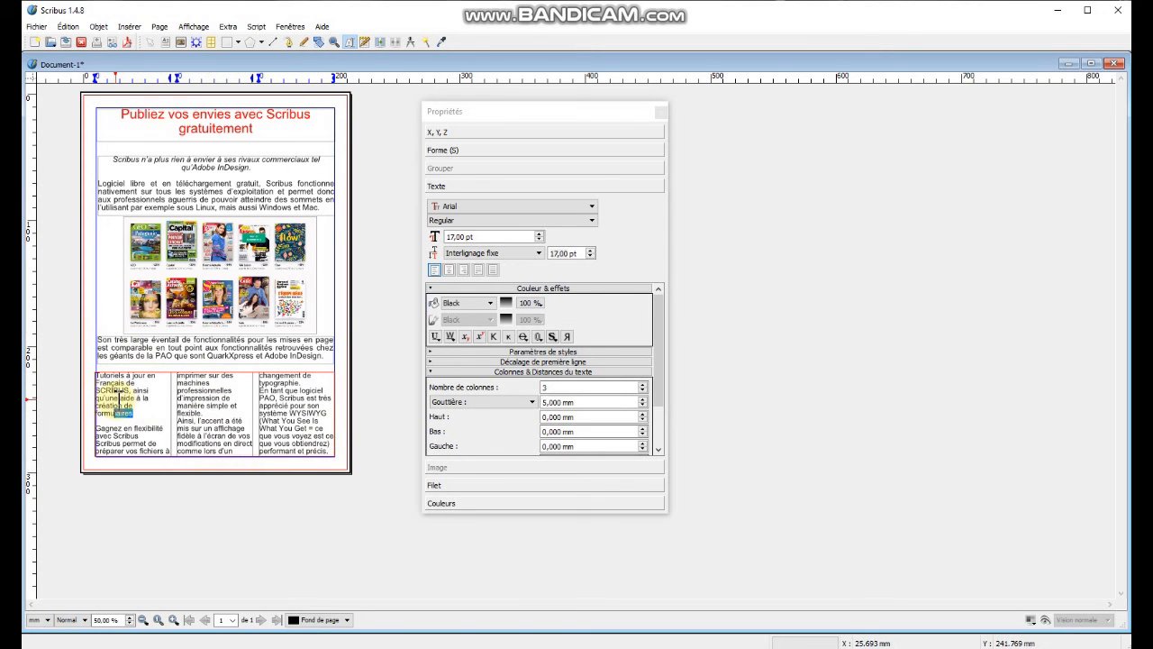
pyautogui.click(140, 410)
pyautogui.moveTo(170, 378); pyautogui.dragTo(139, 394)
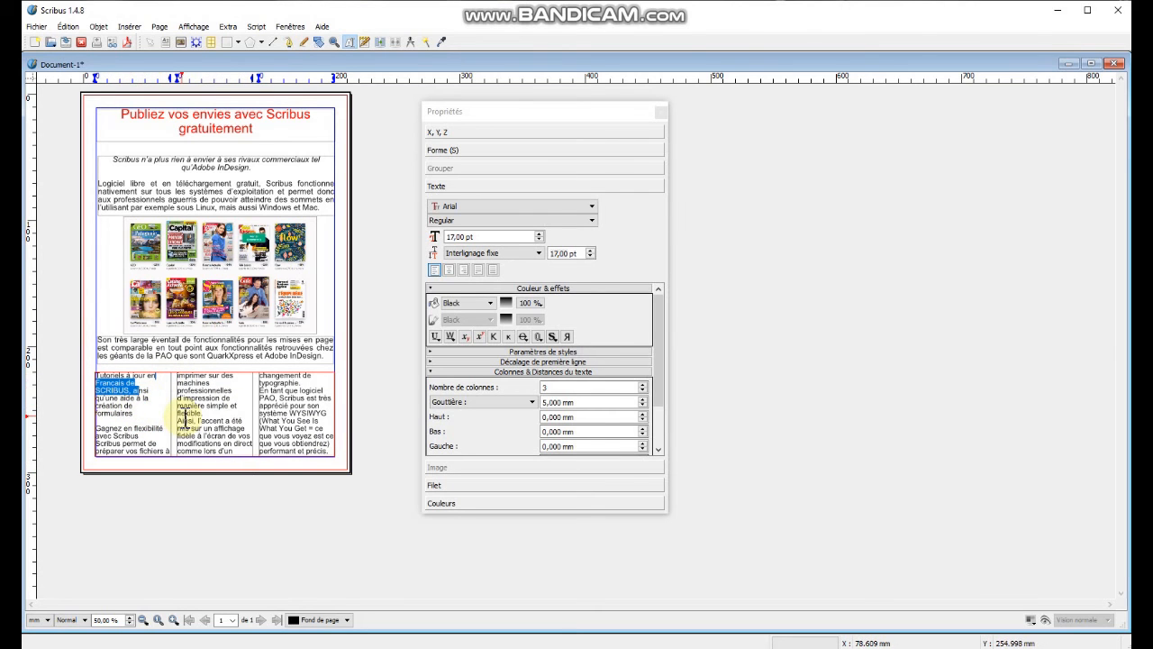
pyautogui.hotkey('ctrl', 'a')
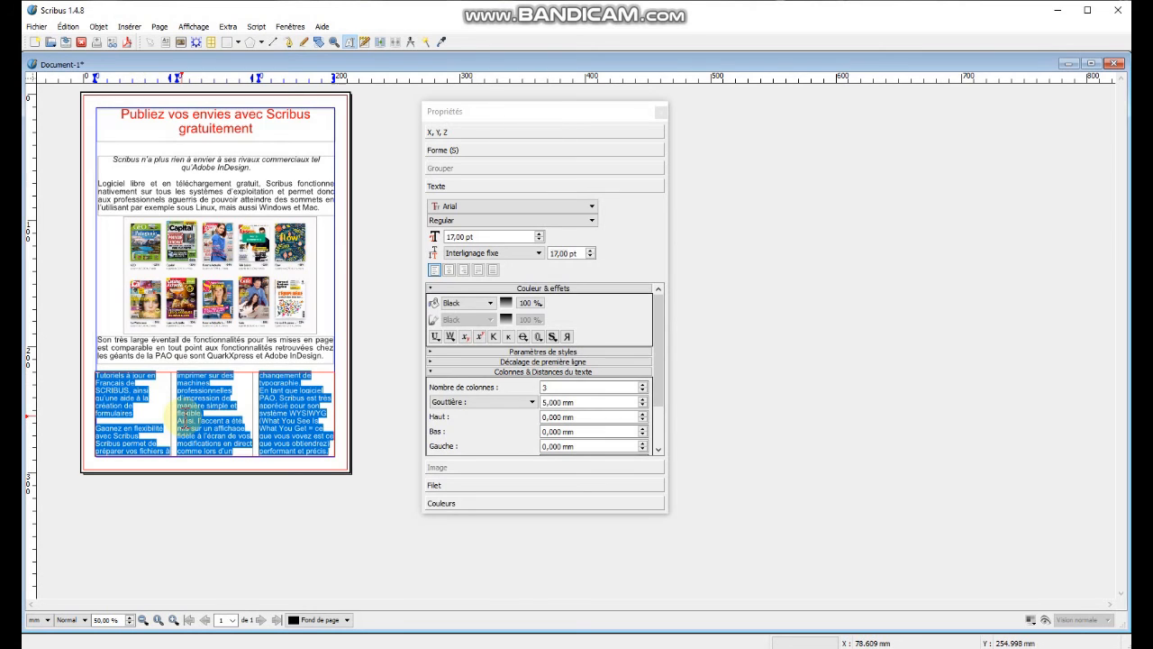
pyautogui.click(449, 270)
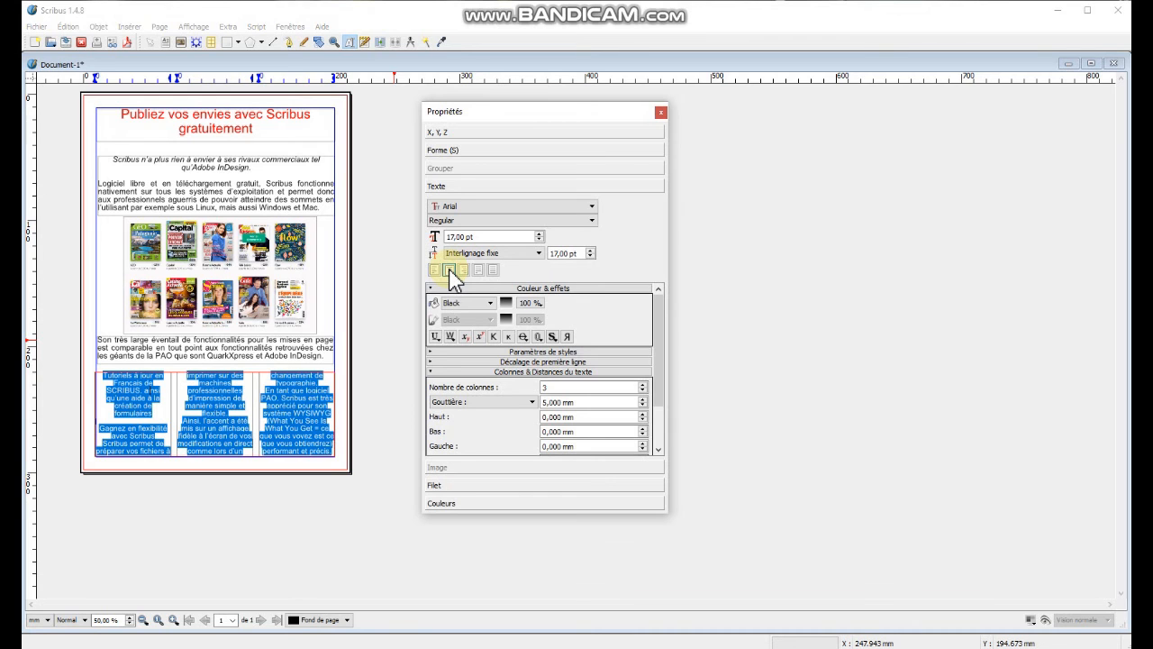
pyautogui.click(385, 315)
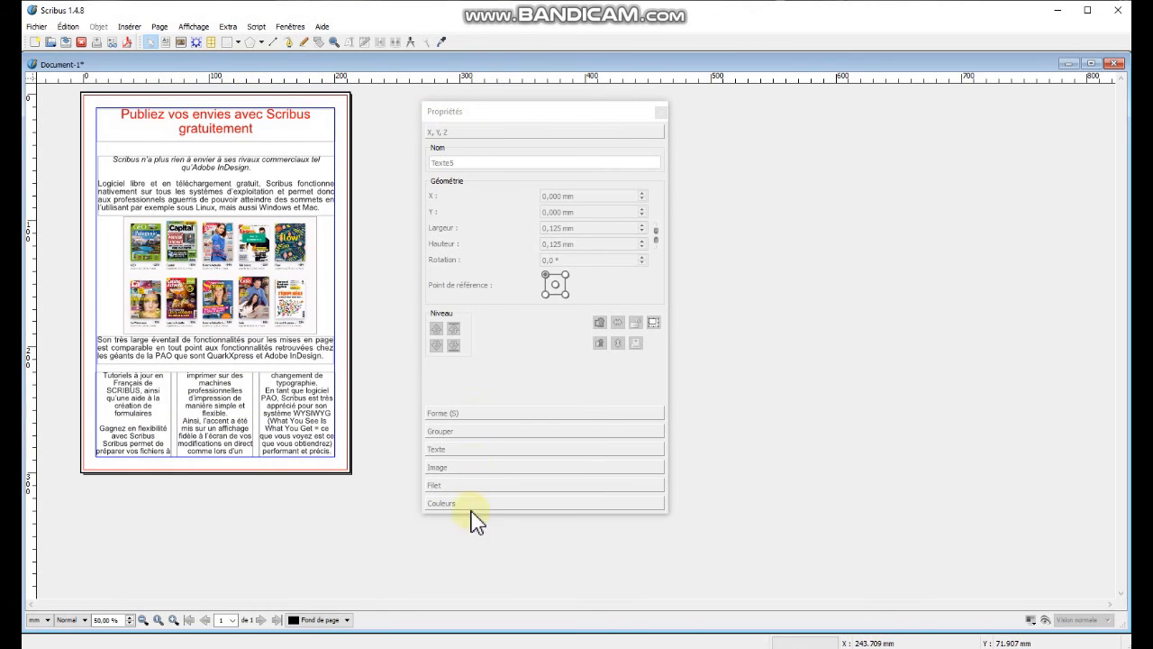
# Select the three-column text frame and set its line thickness to 1 mm.
pyautogui.click(210, 410)
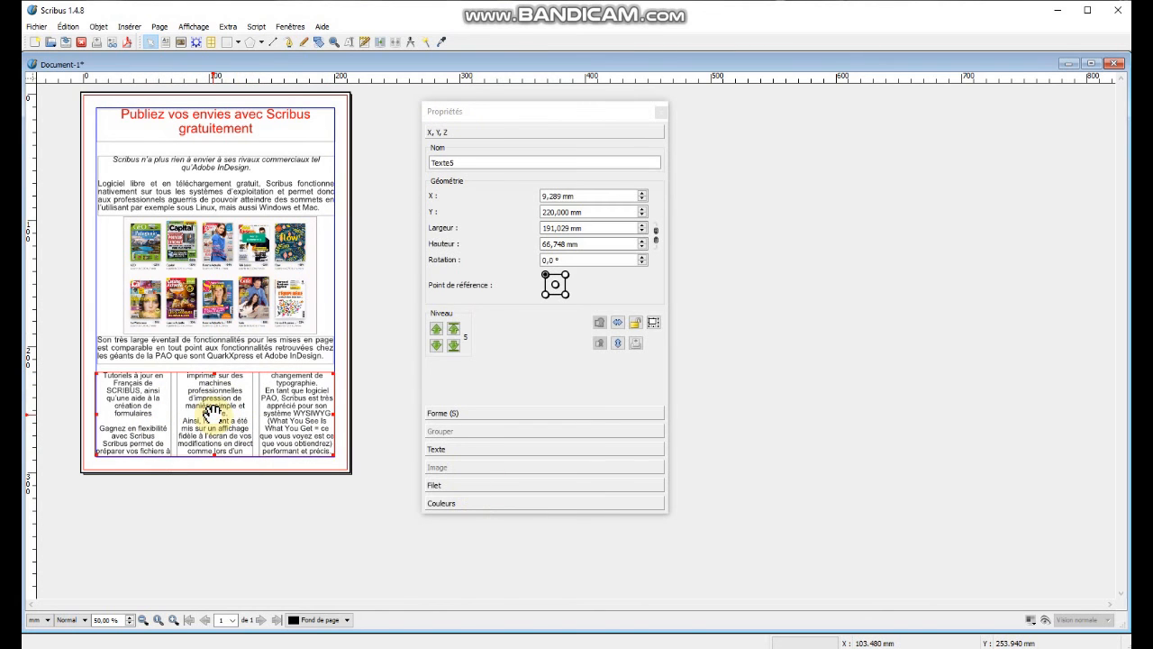
pyautogui.click(451, 487)
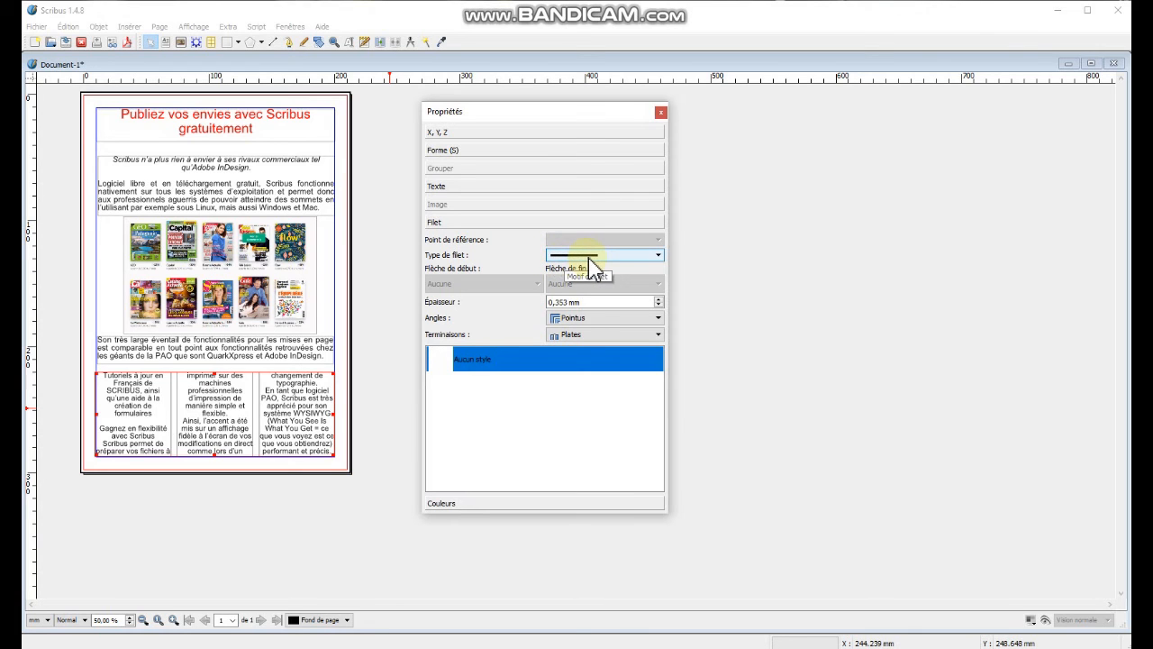
pyautogui.moveTo(598, 304); pyautogui.dragTo(522, 301)
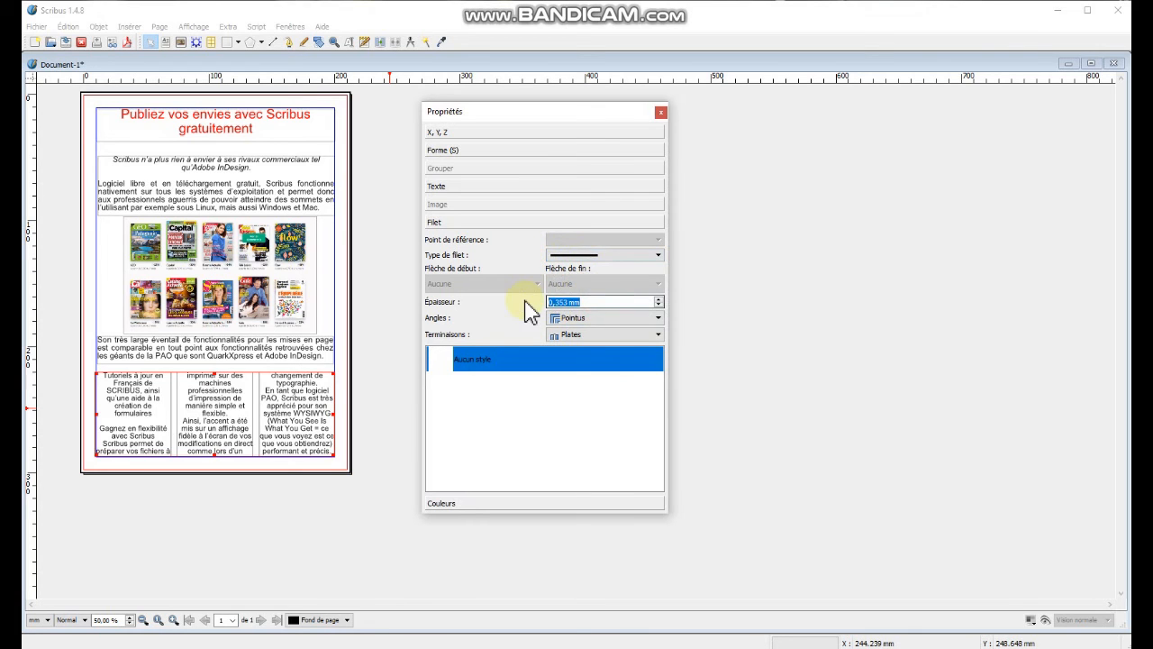
pyautogui.write('1')
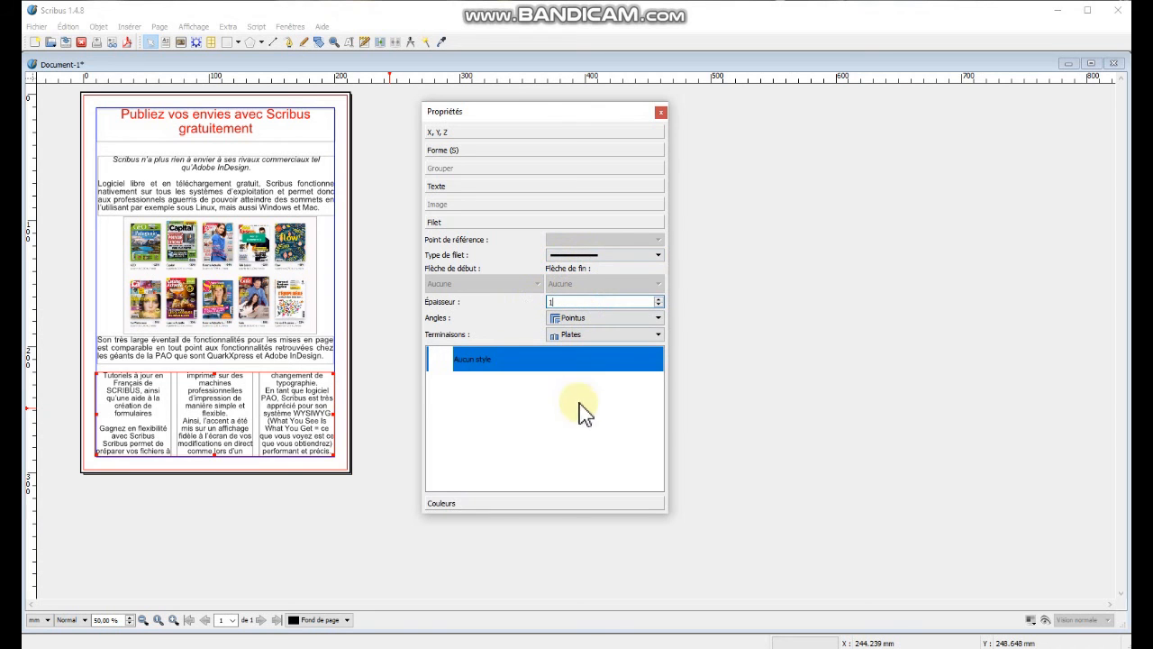
# Draw a vertical line about 65 mm long between the first and second text columns.
pyautogui.click(274, 45)
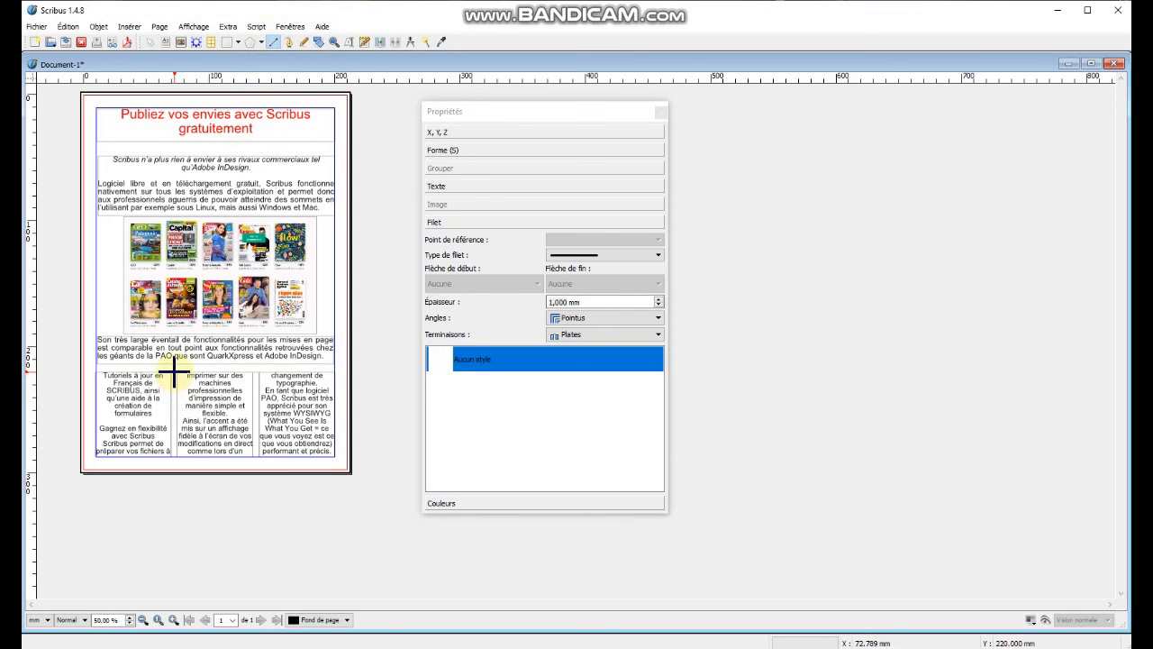
pyautogui.moveTo(173, 371); pyautogui.dragTo(172, 441)
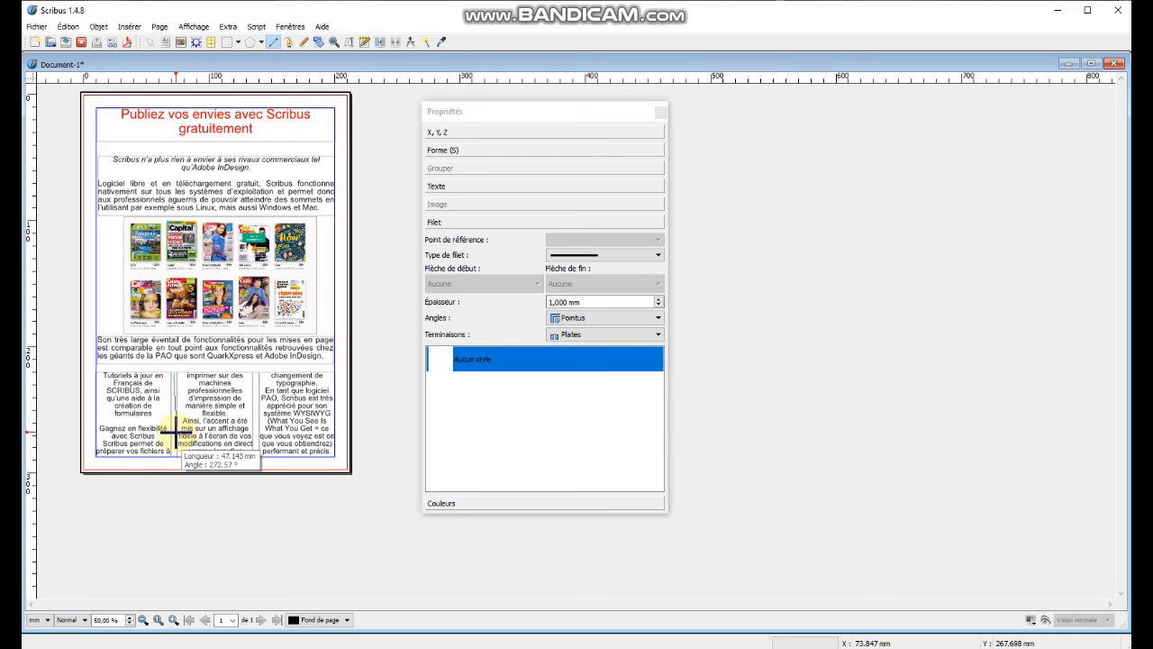
pyautogui.moveTo(172, 436); pyautogui.dragTo(176, 457)
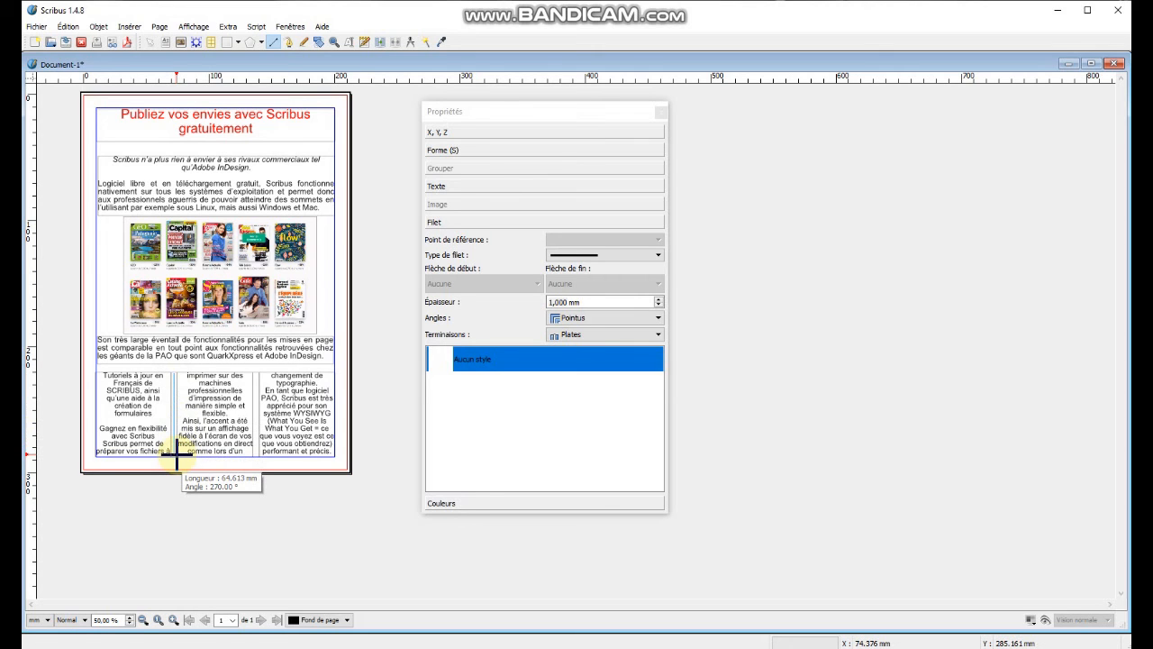
pyautogui.moveTo(175, 456); pyautogui.dragTo(174, 454)
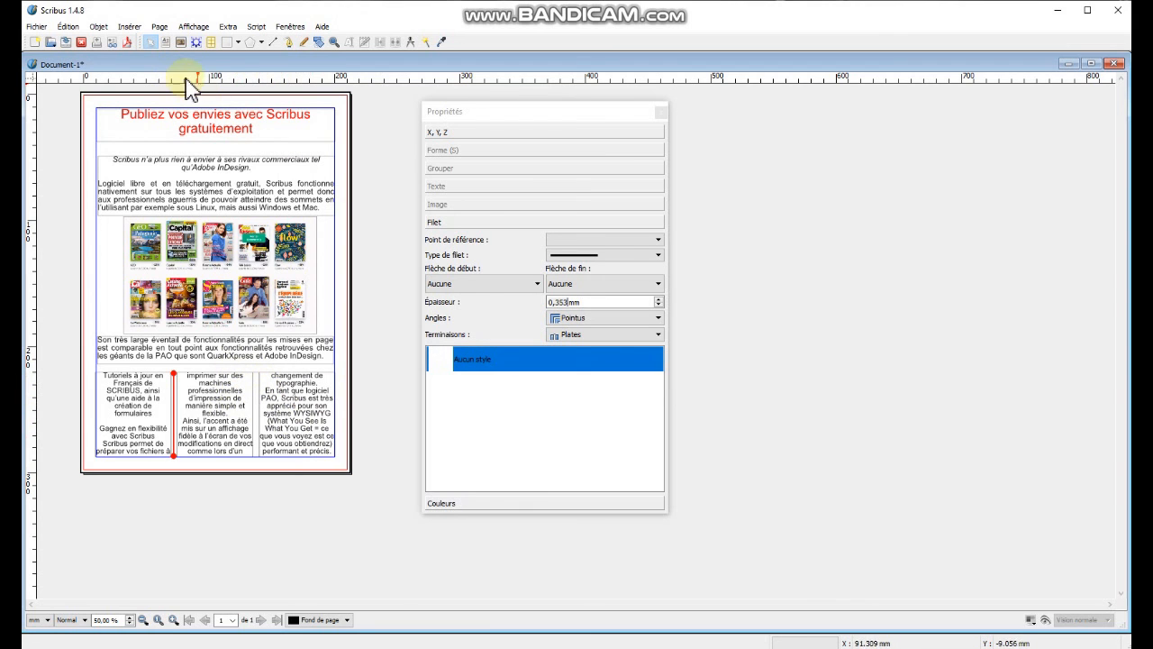
# Draw a second vertical line between the second and third text columns.
pyautogui.click(274, 42)
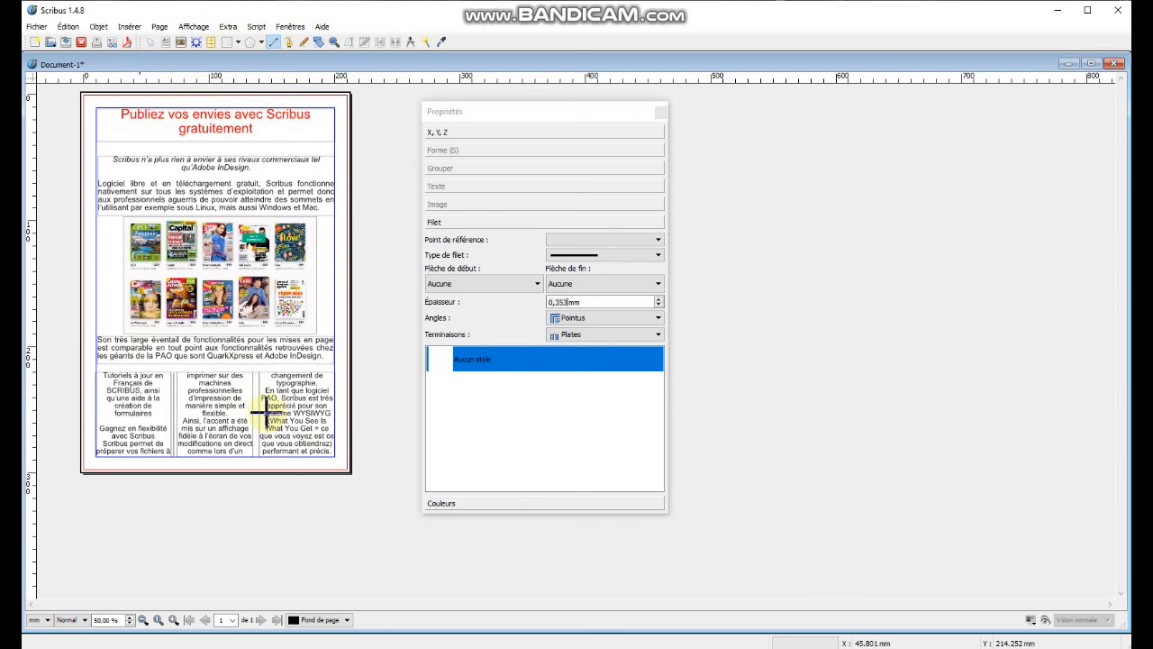
pyautogui.moveTo(258, 369); pyautogui.dragTo(261, 458)
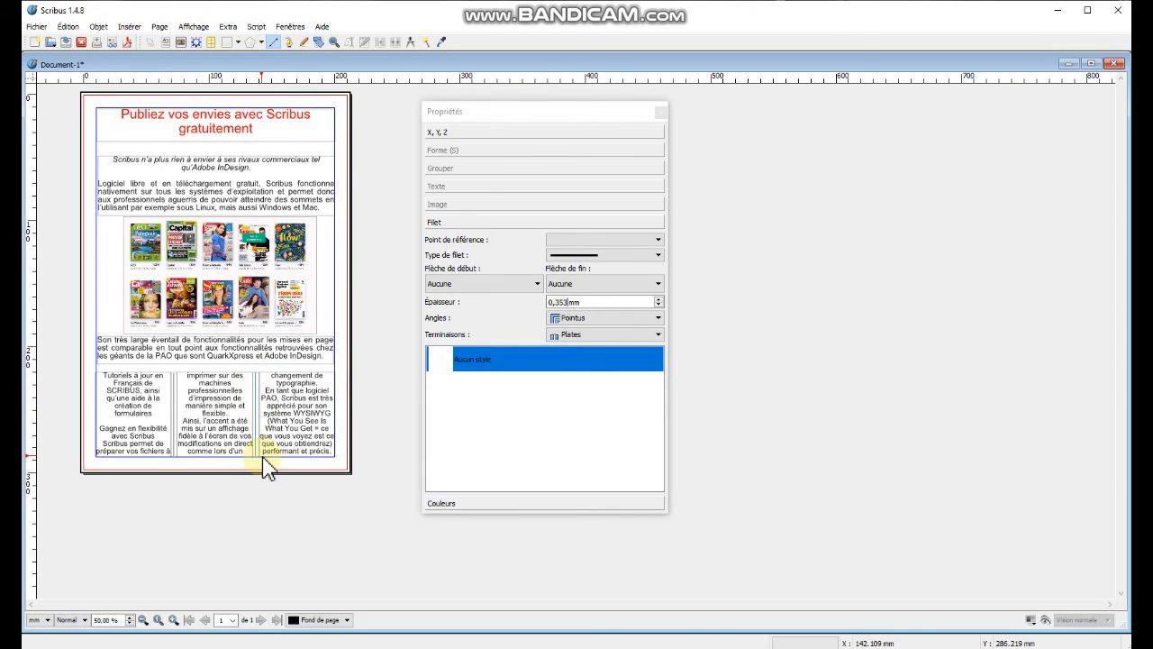
pyautogui.click(301, 521)
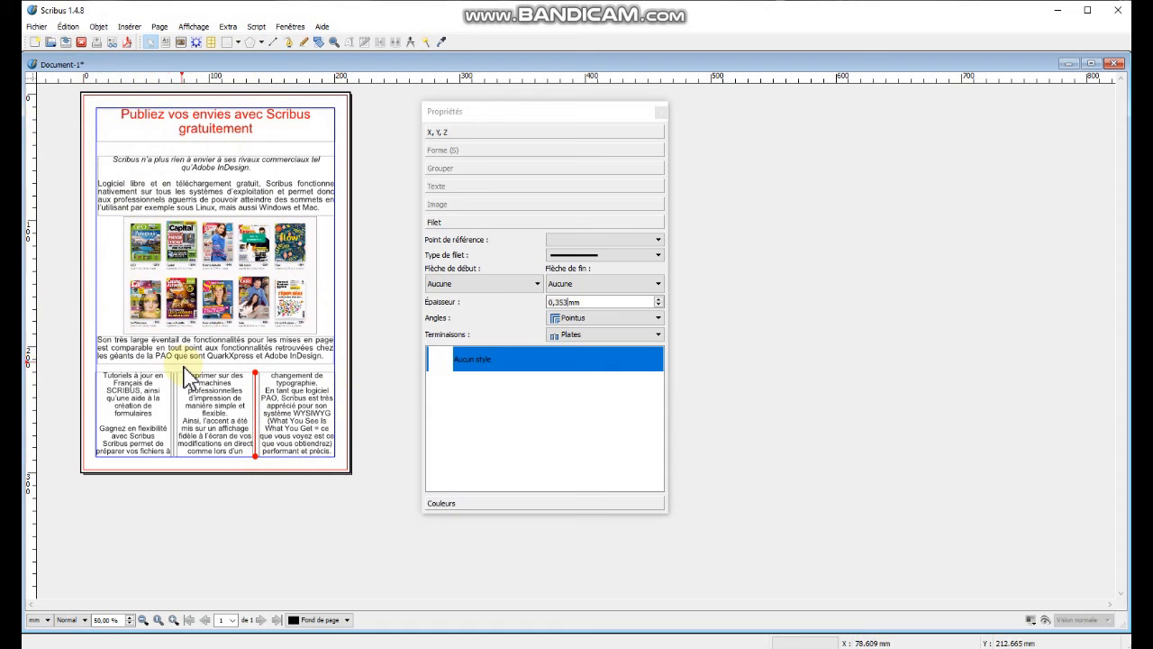
# Toggle preview mode to check the page layout, then return to normal view.
pyautogui.click(1046, 619)
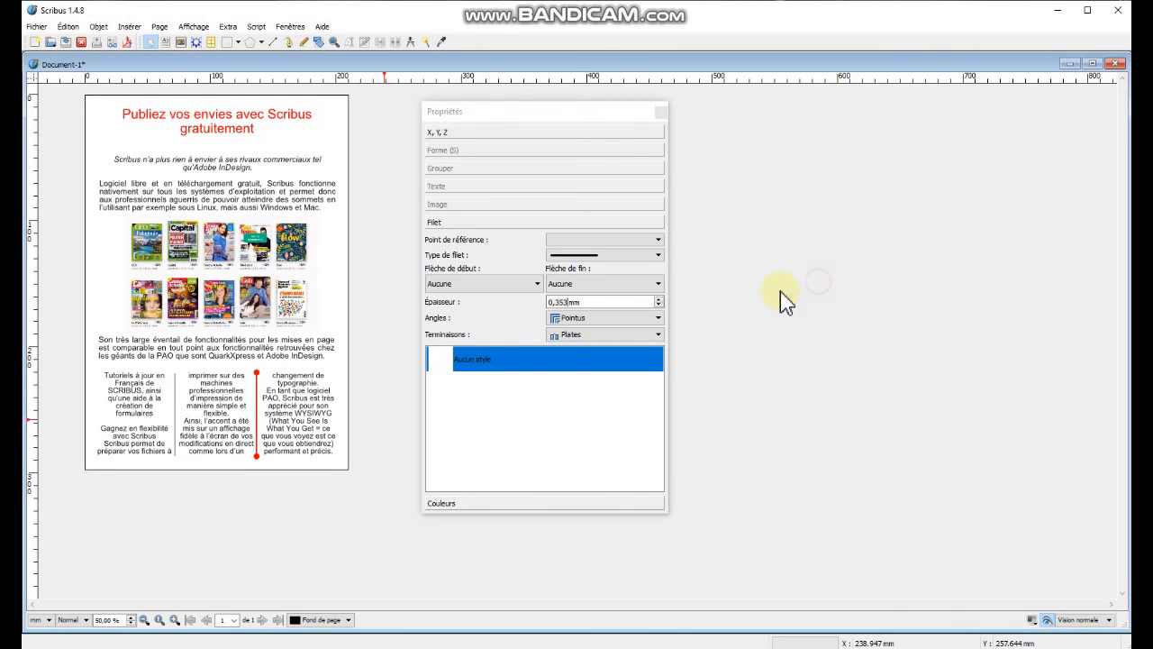
pyautogui.click(361, 416)
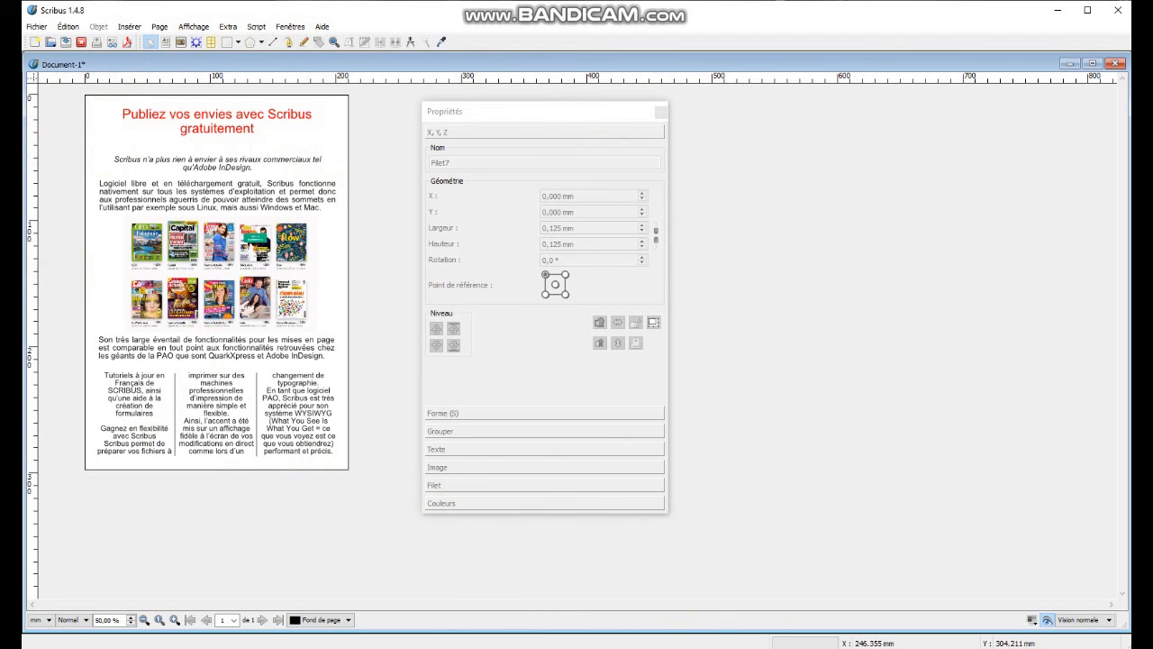
pyautogui.click(1047, 619)
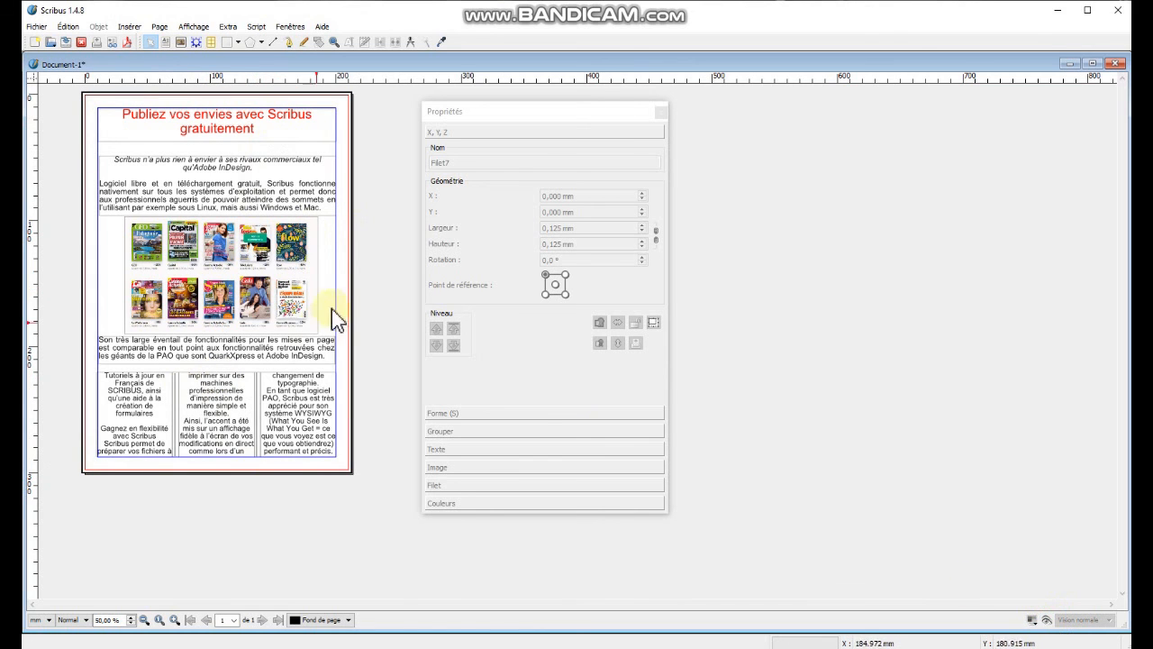
# Draw an image frame about 228 x 46 mm across the top of the page and fill it with Red.
pyautogui.click(181, 42)
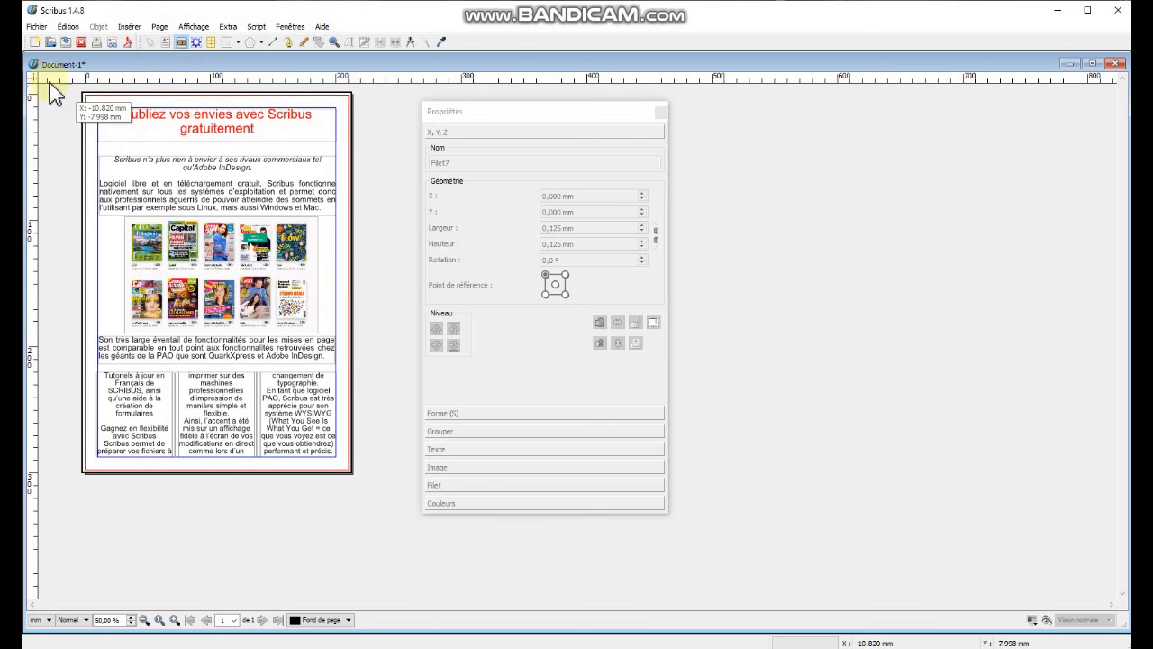
pyautogui.moveTo(72, 89); pyautogui.dragTo(357, 142)
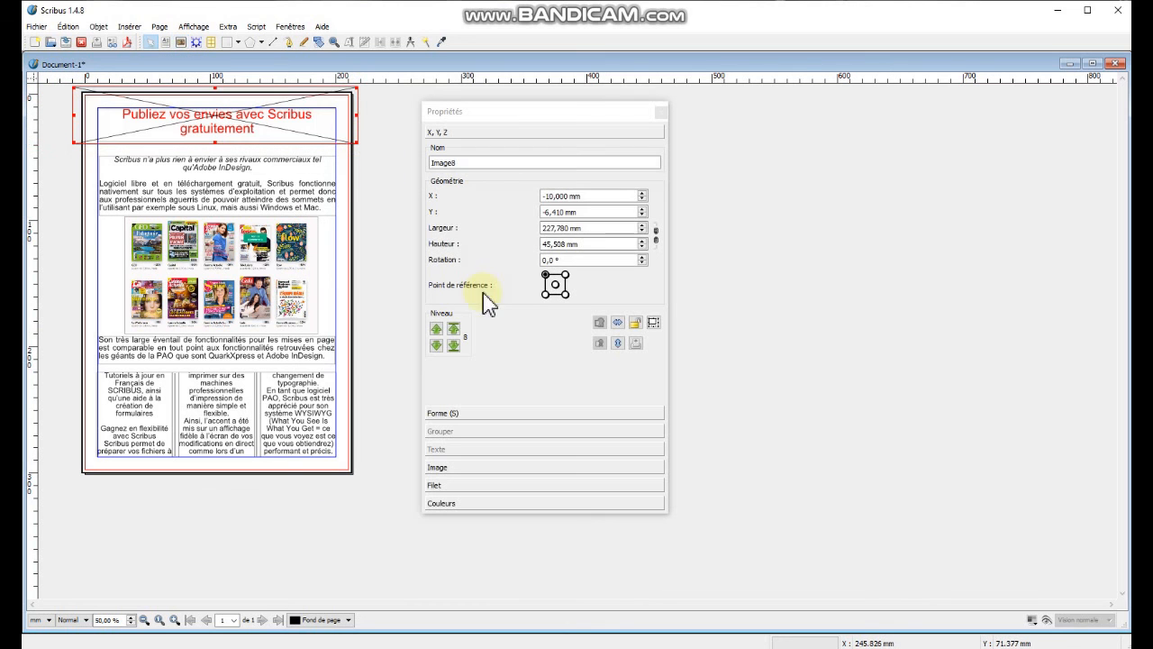
pyautogui.click(453, 503)
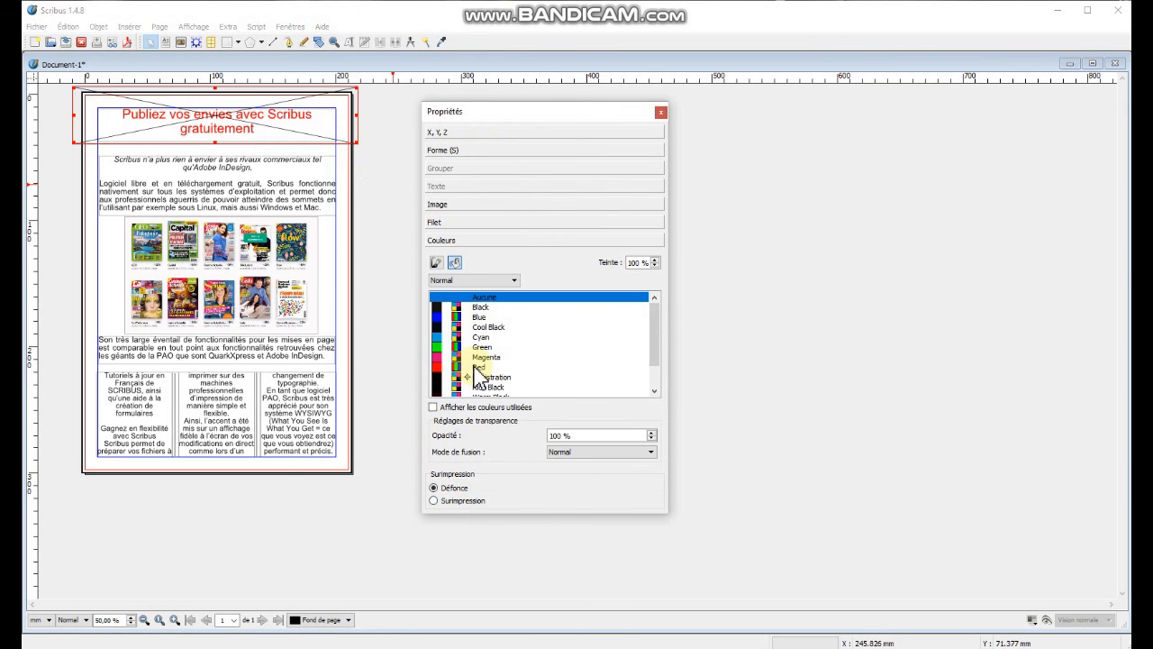
pyautogui.click(476, 368)
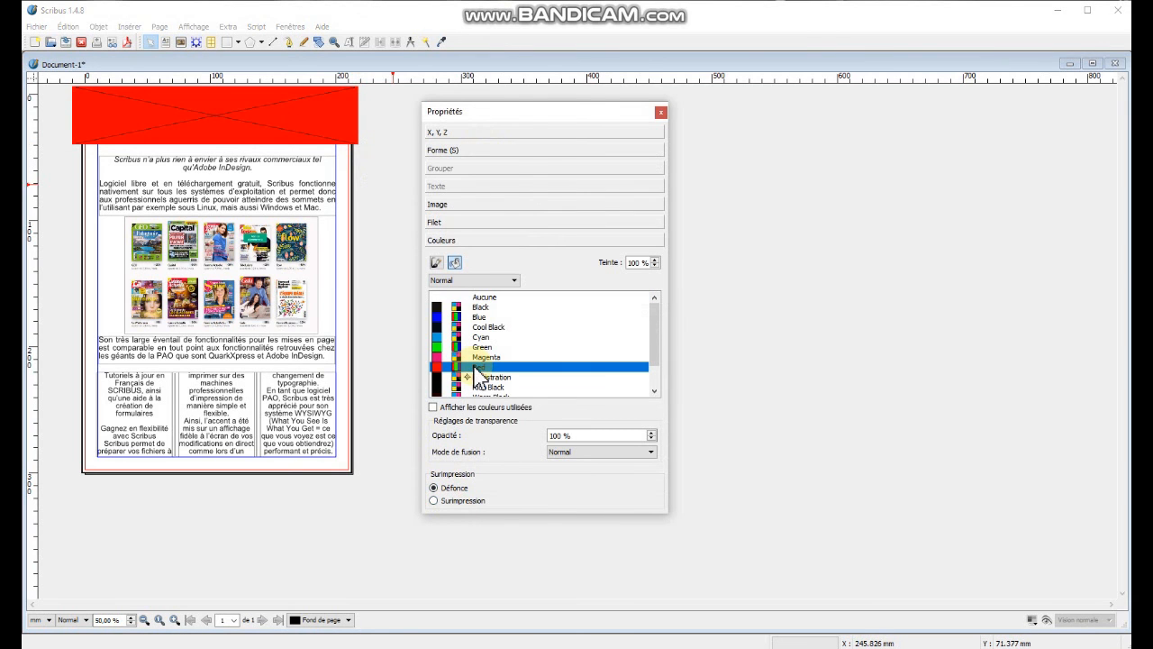
# Set the top frame's fill tint to 20 % and send it behind all other objects.
pyautogui.doubleClick(639, 263)
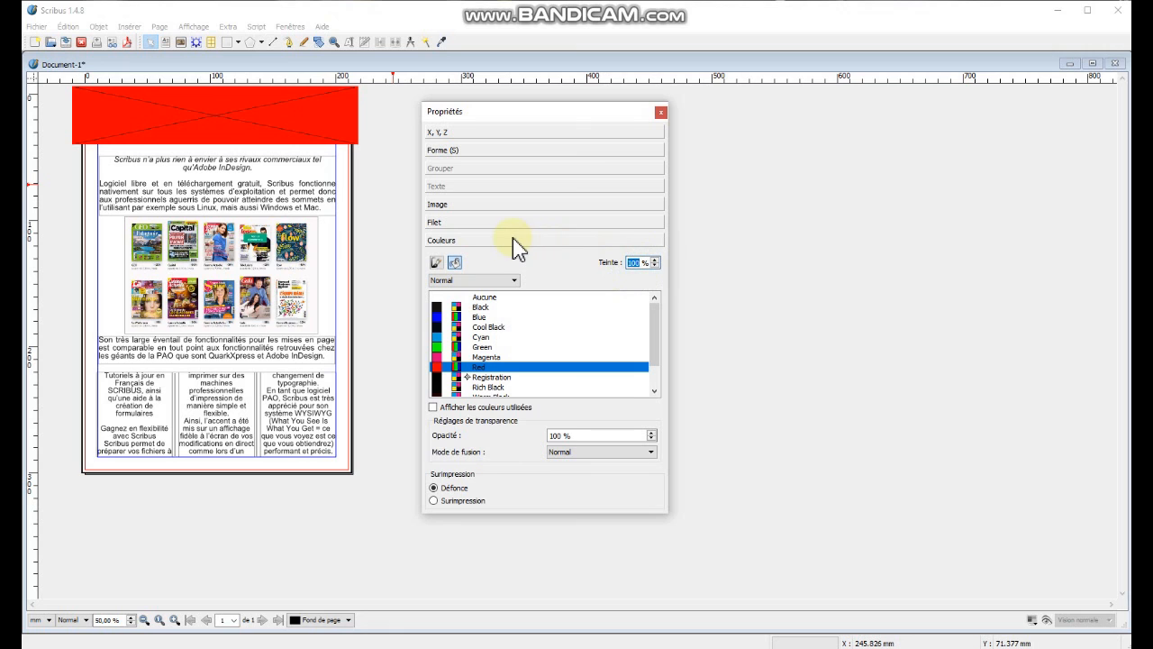
pyautogui.write('20')
pyautogui.press('Return')
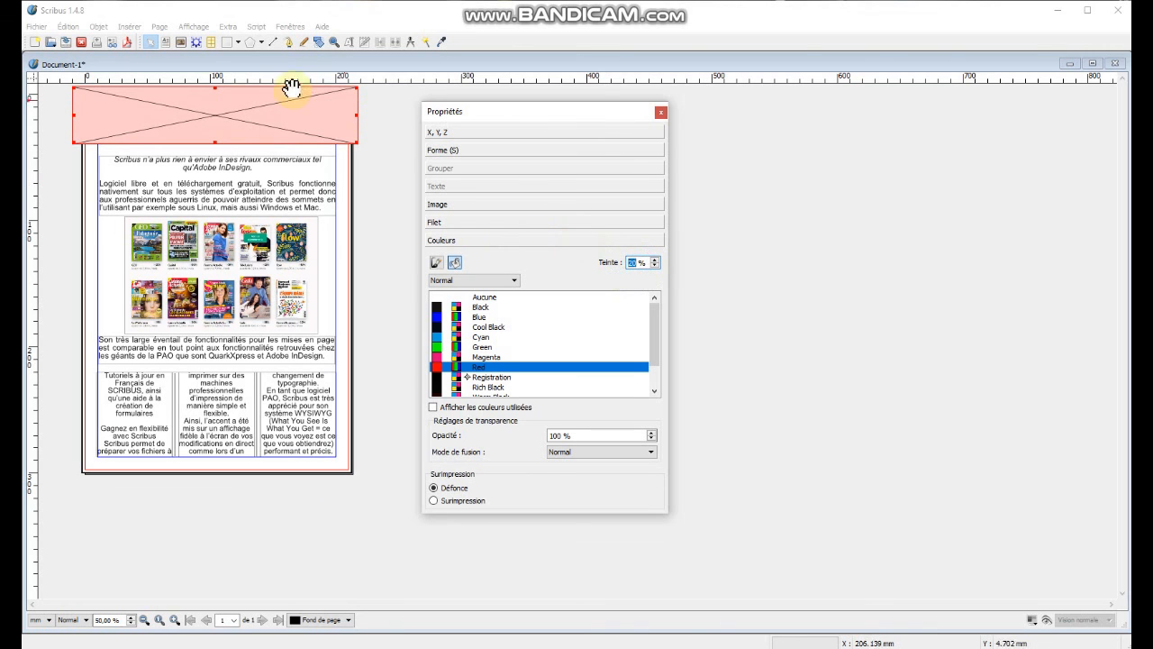
pyautogui.click(469, 133)
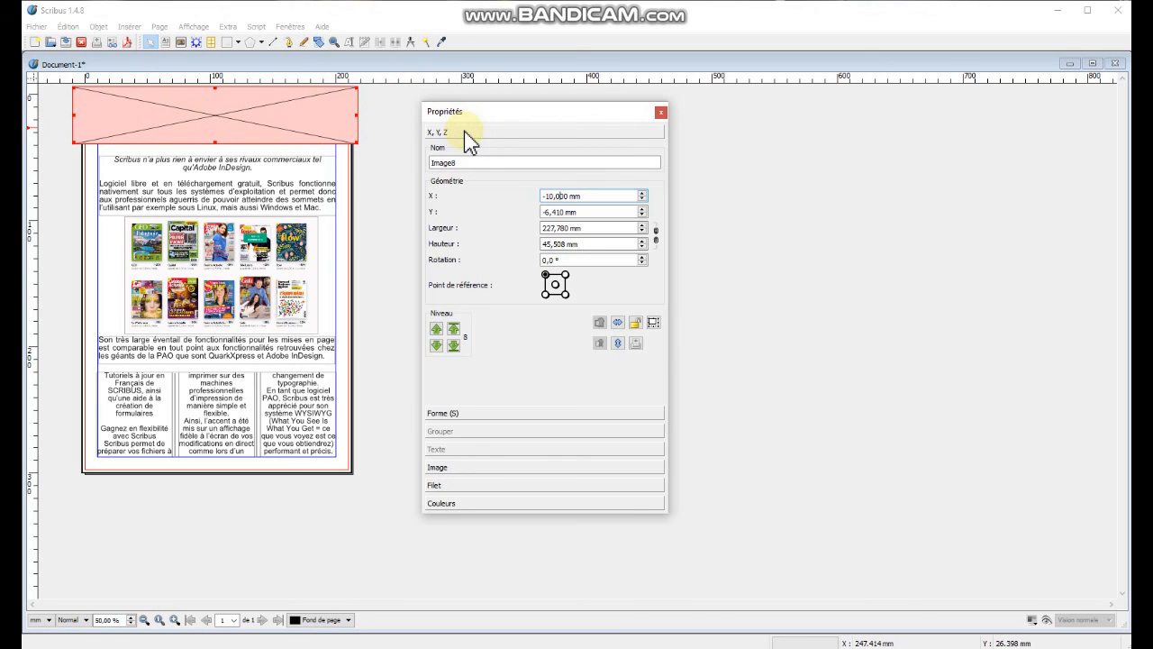
pyautogui.click(453, 346)
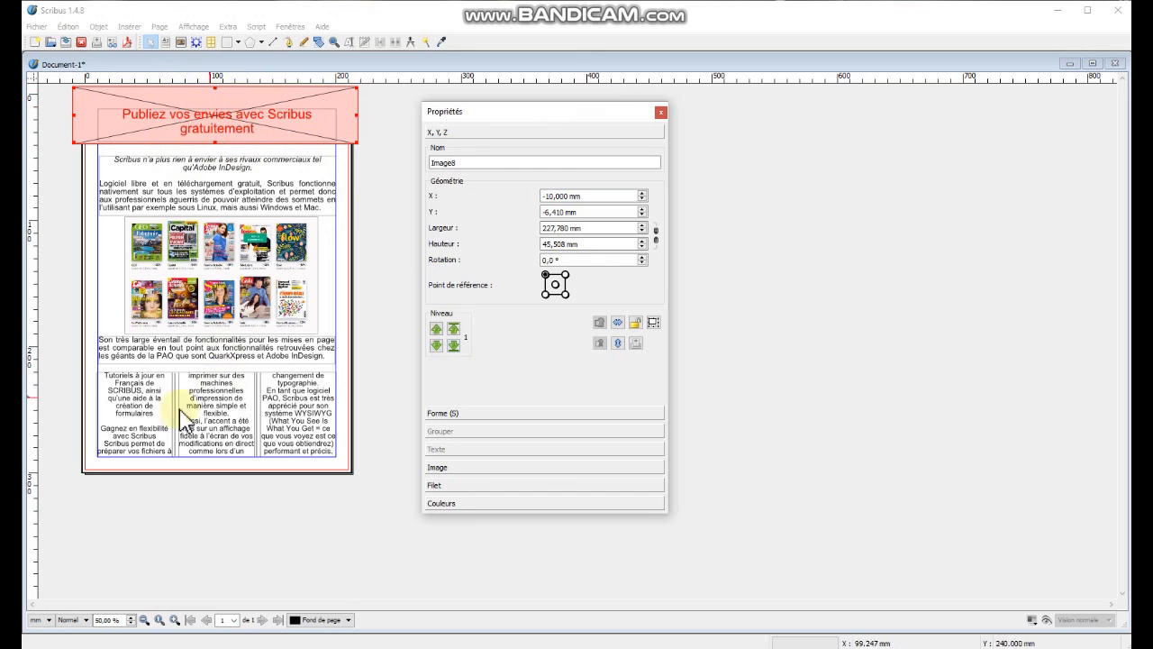
# Draw an image frame about 223 x 90 mm across the magazine image band and fill it with Red.
pyautogui.click(180, 43)
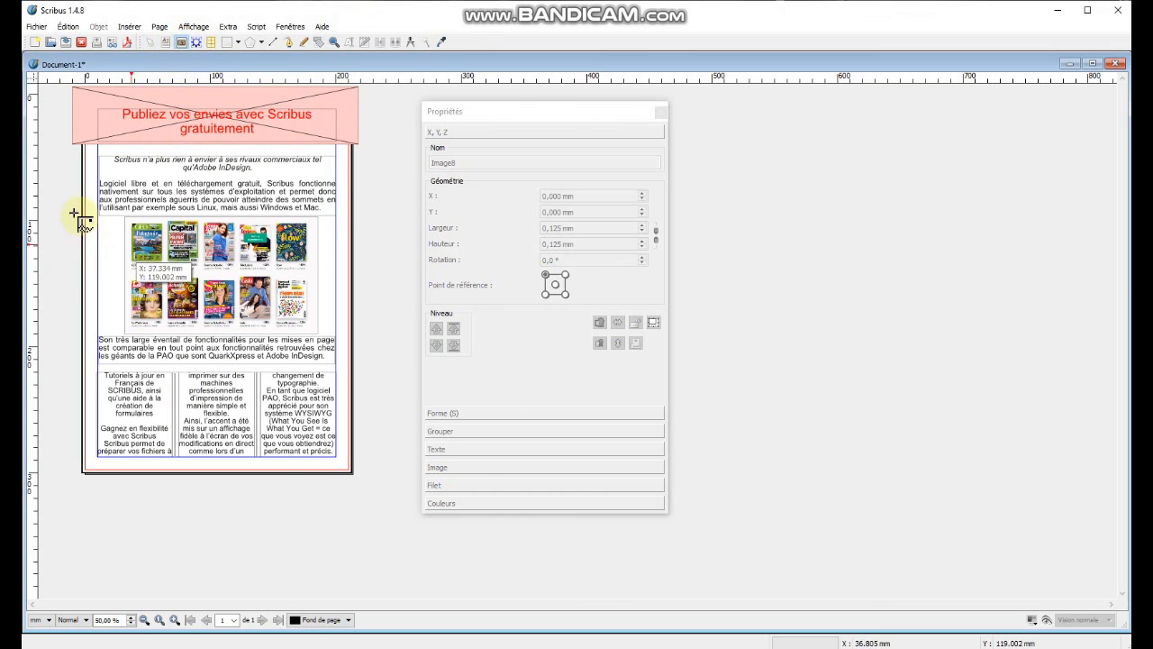
pyautogui.moveTo(68, 218); pyautogui.dragTo(347, 335)
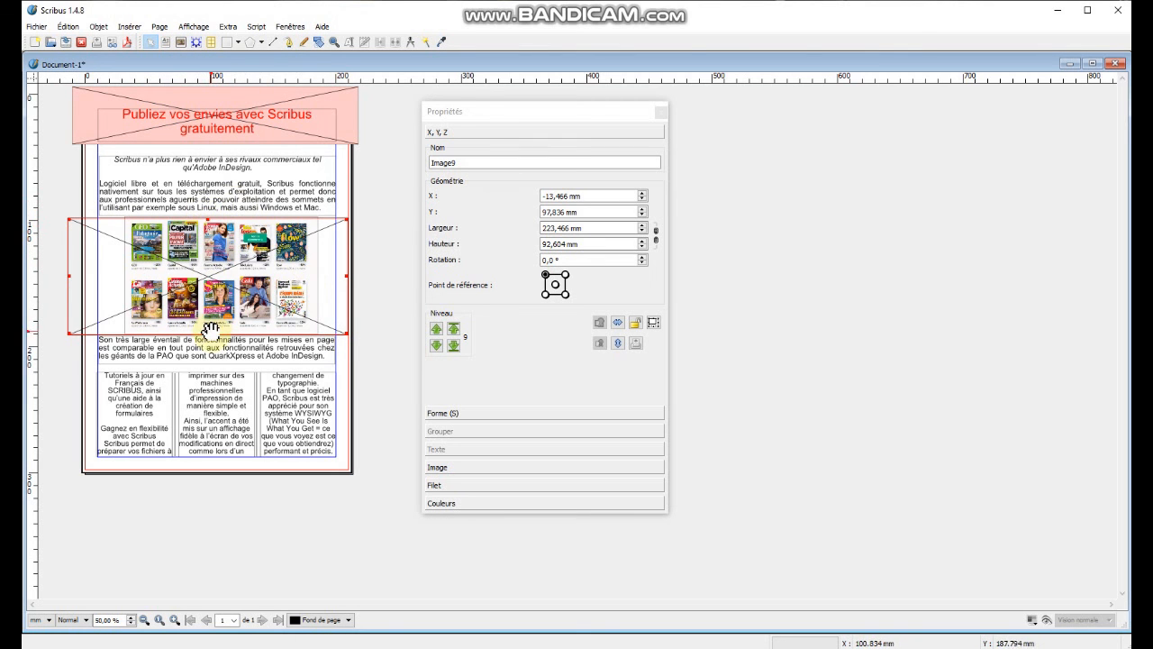
pyautogui.moveTo(209, 334); pyautogui.dragTo(210, 331)
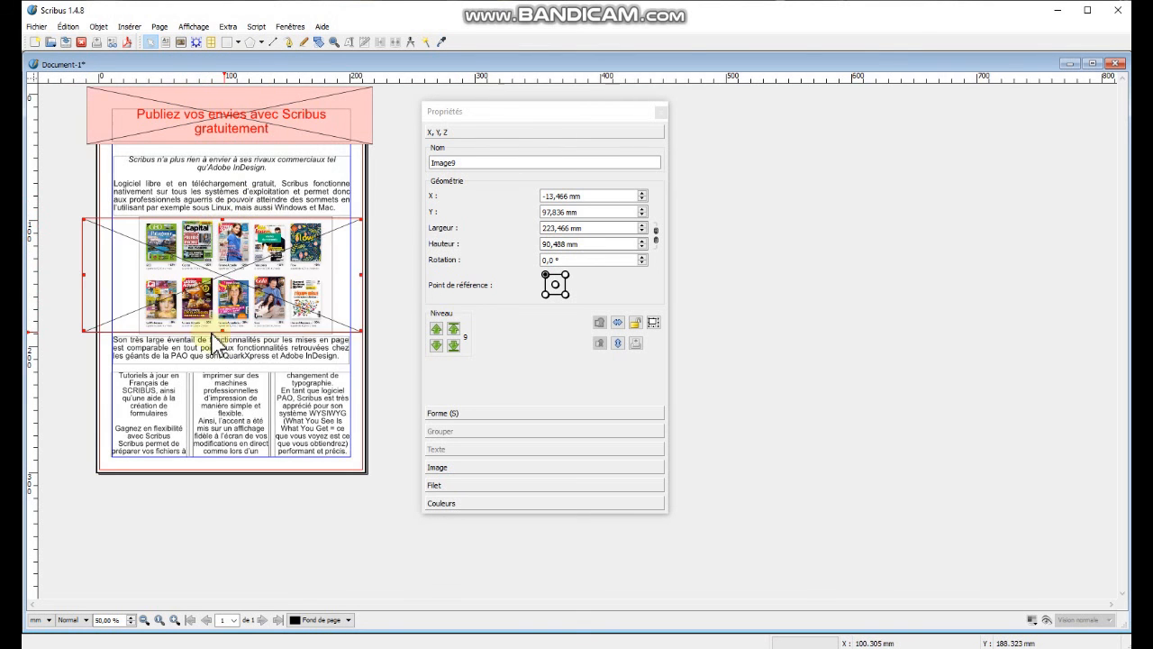
pyautogui.click(458, 505)
pyautogui.click(478, 366)
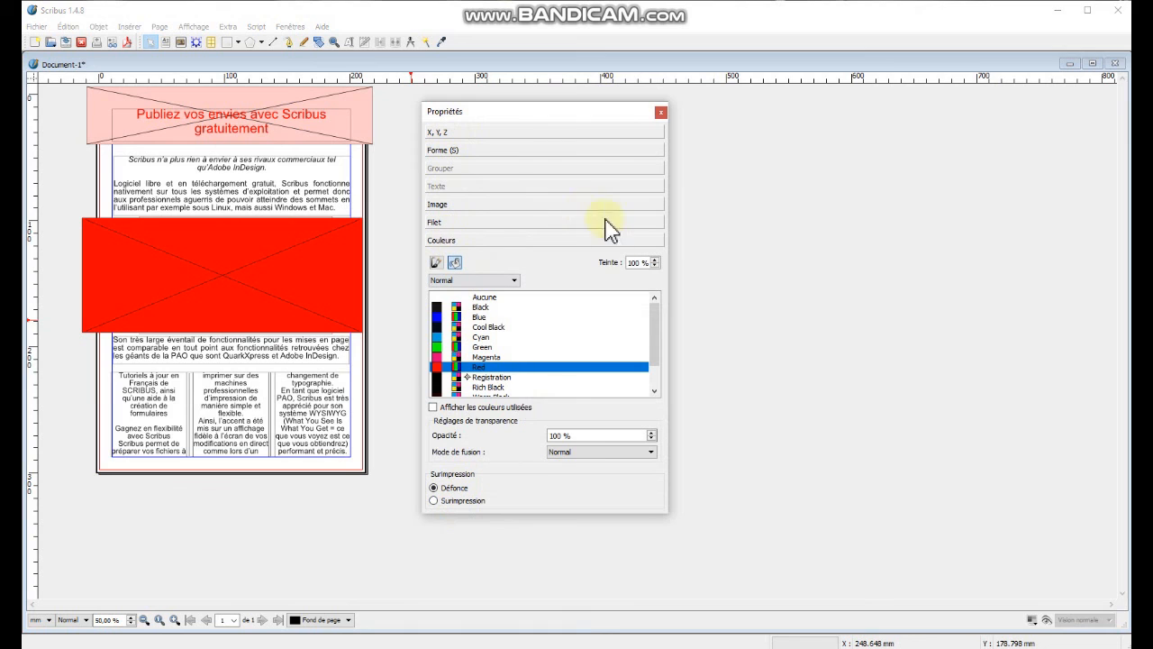
# Set the band frame's tint to 50 % and widen it to about 232 mm.
pyautogui.doubleClick(635, 262)
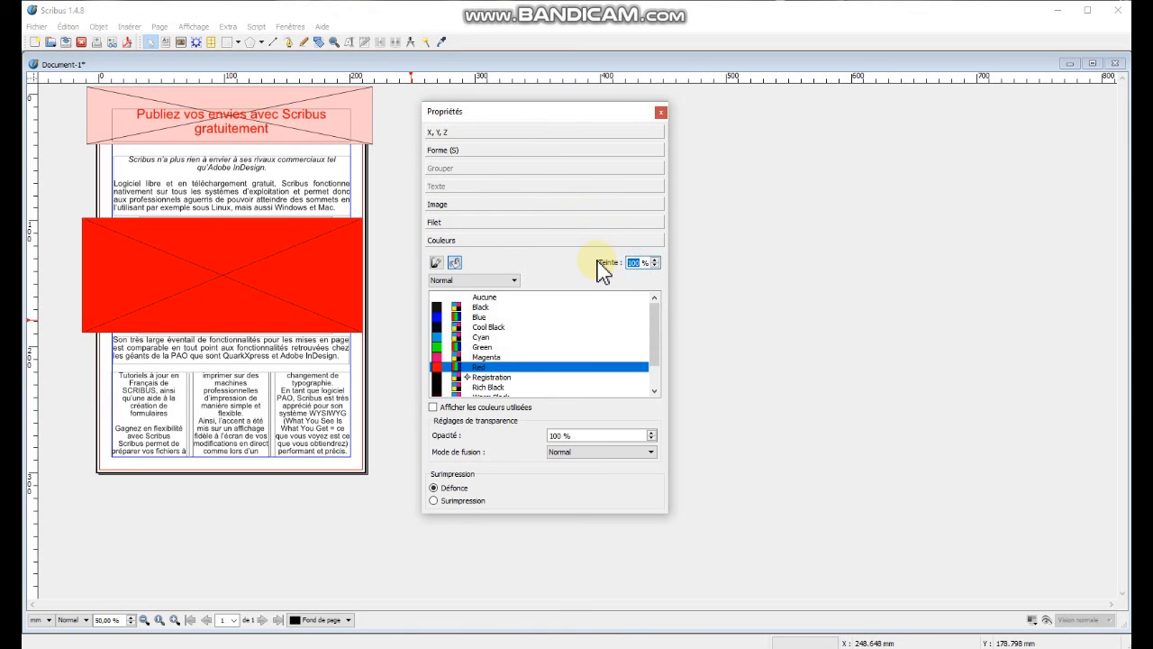
pyautogui.write('5')
pyautogui.press('Return')
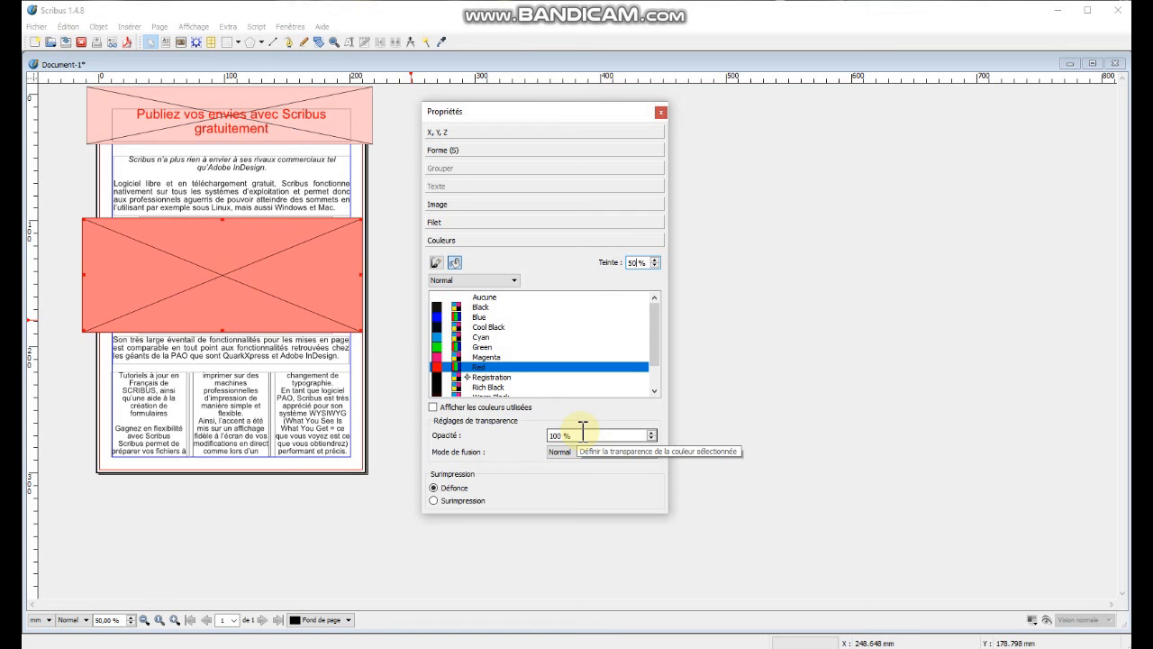
pyautogui.moveTo(363, 275); pyautogui.dragTo(374, 279)
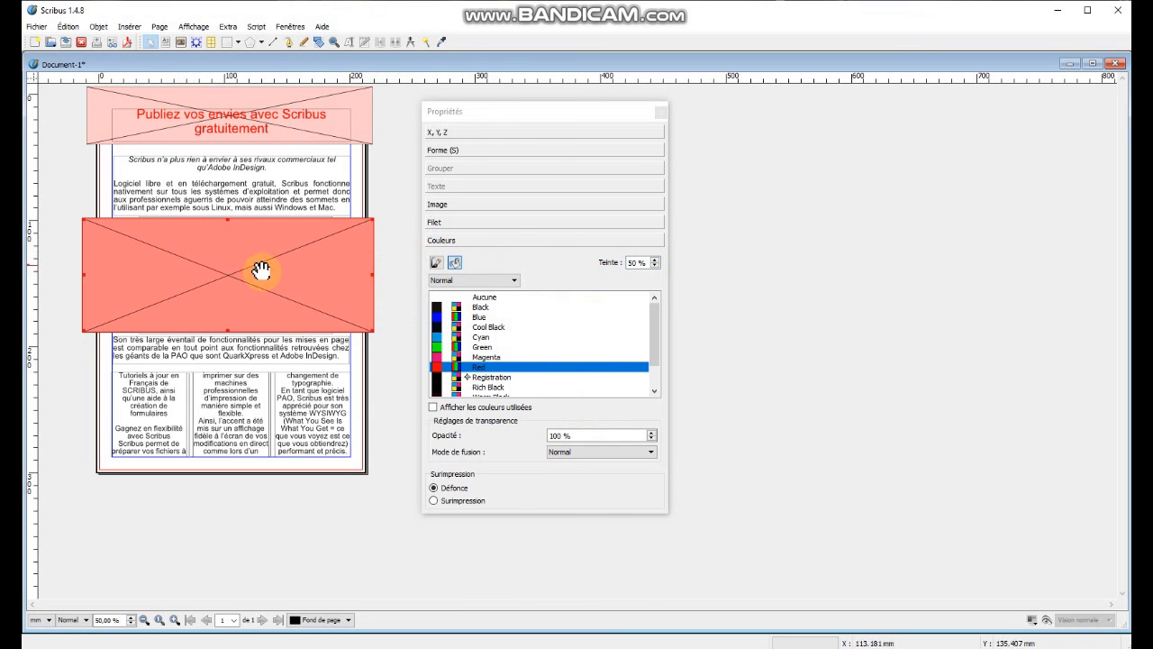
# Send the band frame behind all other objects and deselect it.
pyautogui.click(468, 133)
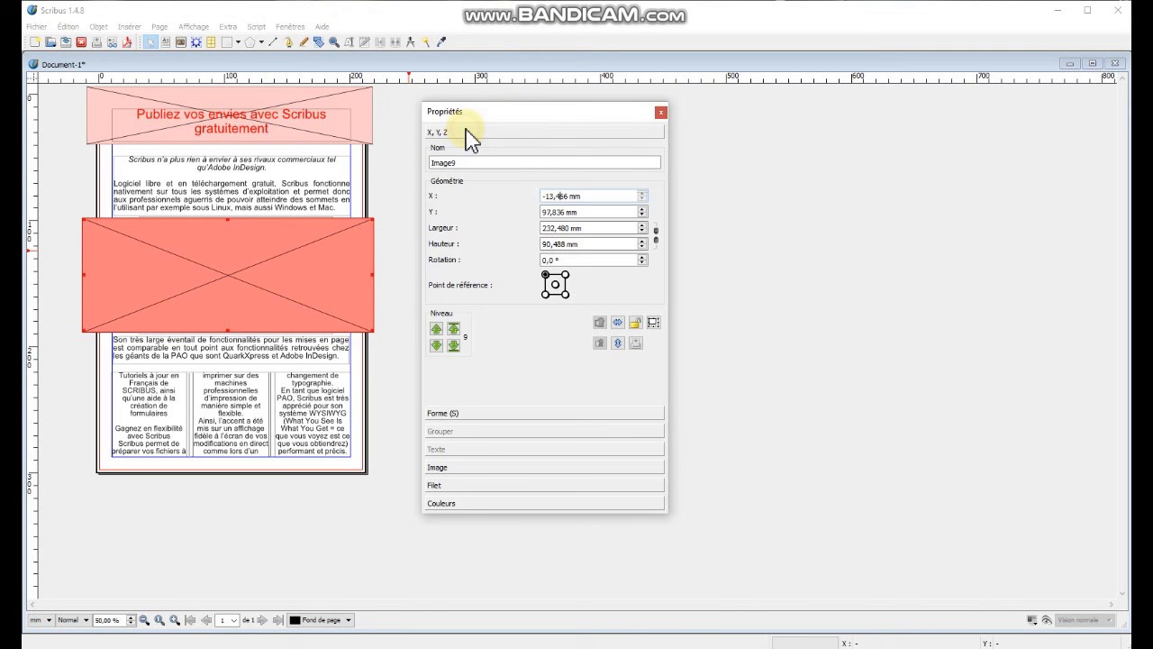
pyautogui.click(454, 346)
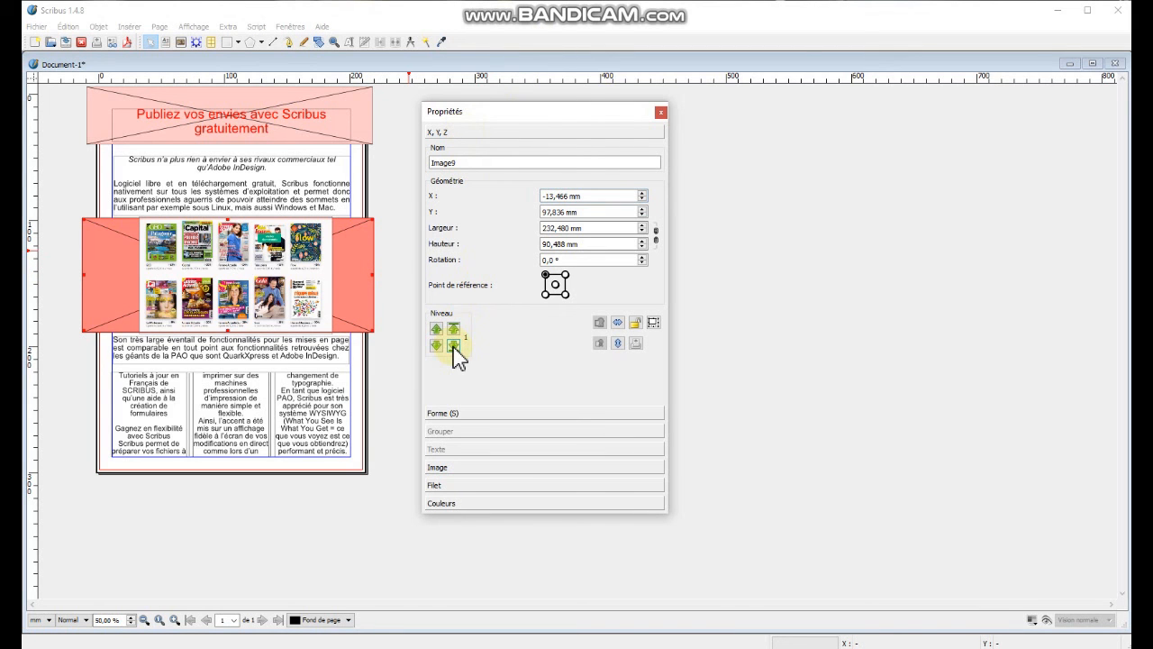
pyautogui.click(57, 352)
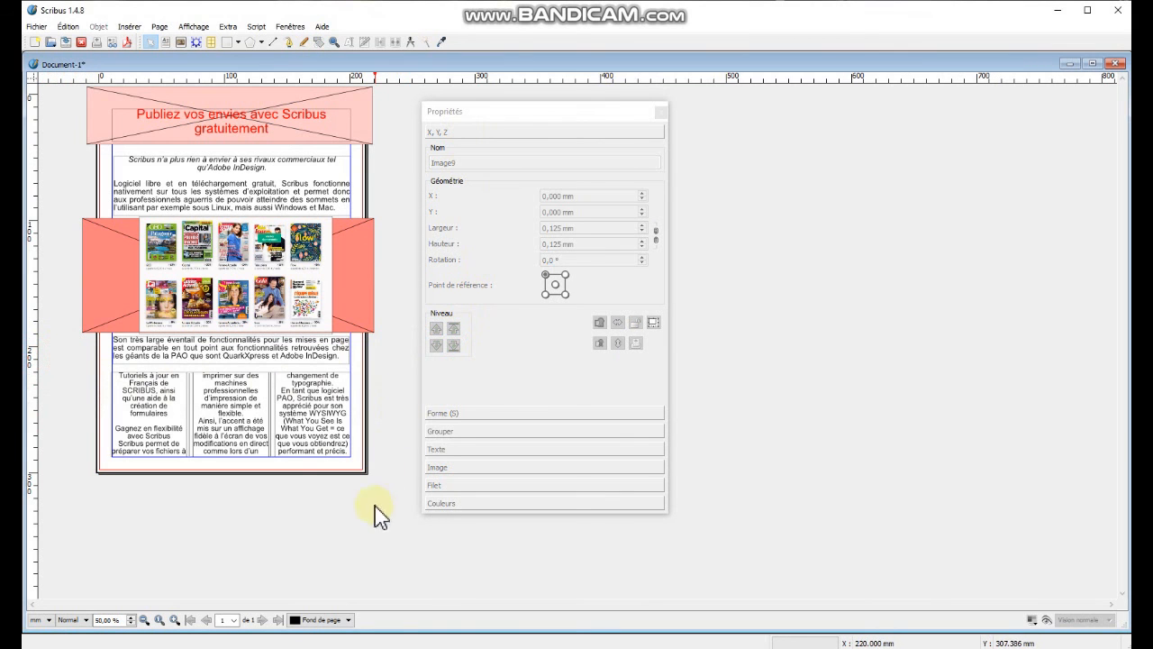
# Draw an image frame about 229 x 88 mm over the three-column area and fill it with Red.
pyautogui.click(181, 42)
pyautogui.moveTo(88, 370); pyautogui.dragTo(376, 483)
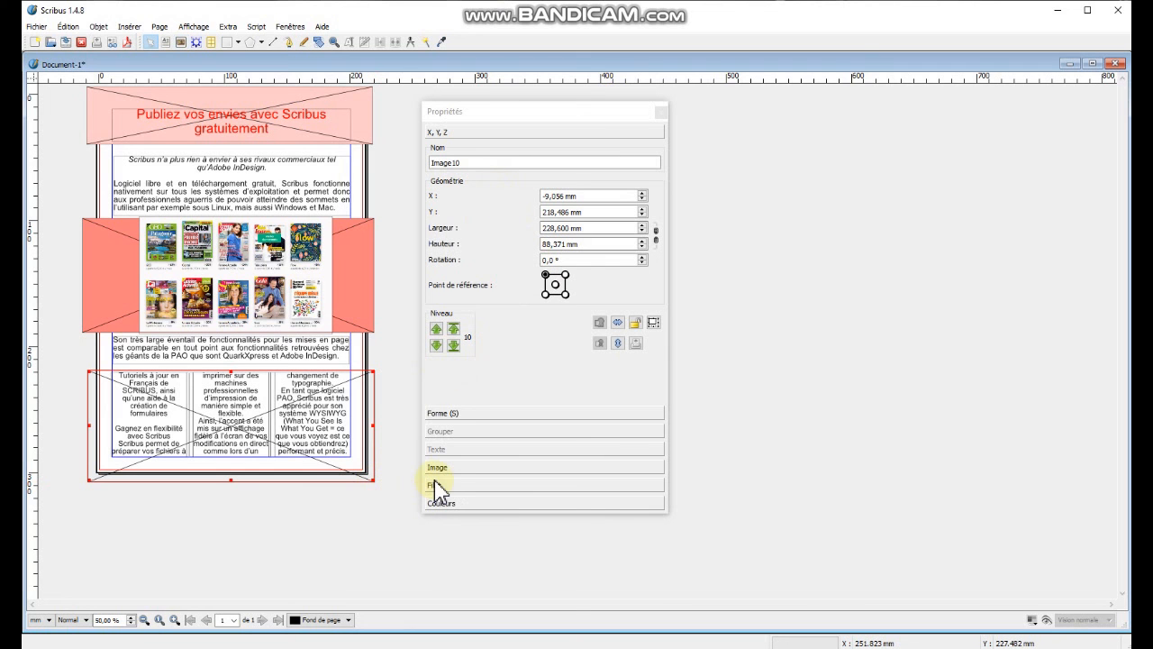
pyautogui.click(440, 503)
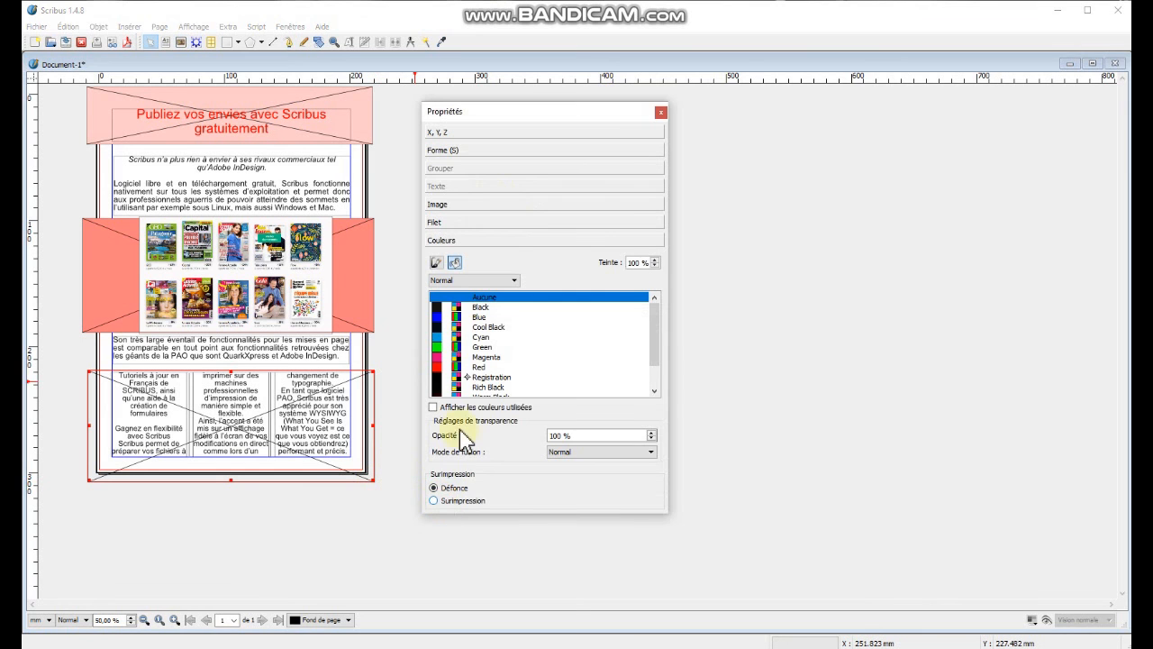
pyautogui.click(482, 367)
# Set the bottom frame's tint to 20 % and send it behind all other objects.
pyautogui.doubleClick(643, 263)
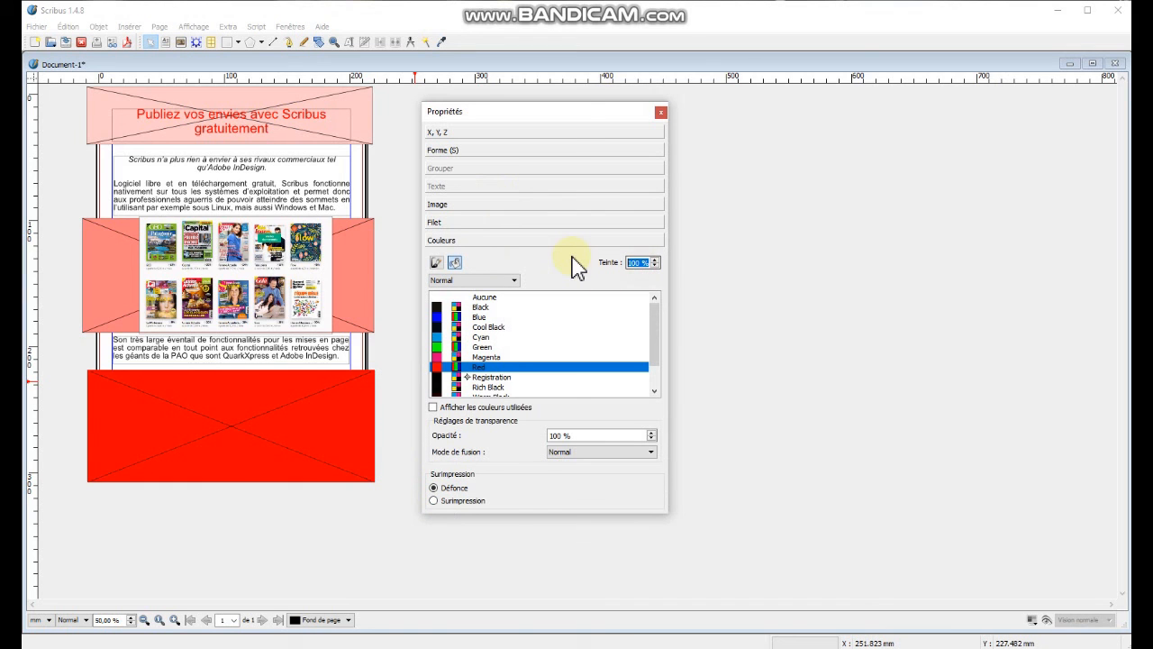
pyautogui.write('20')
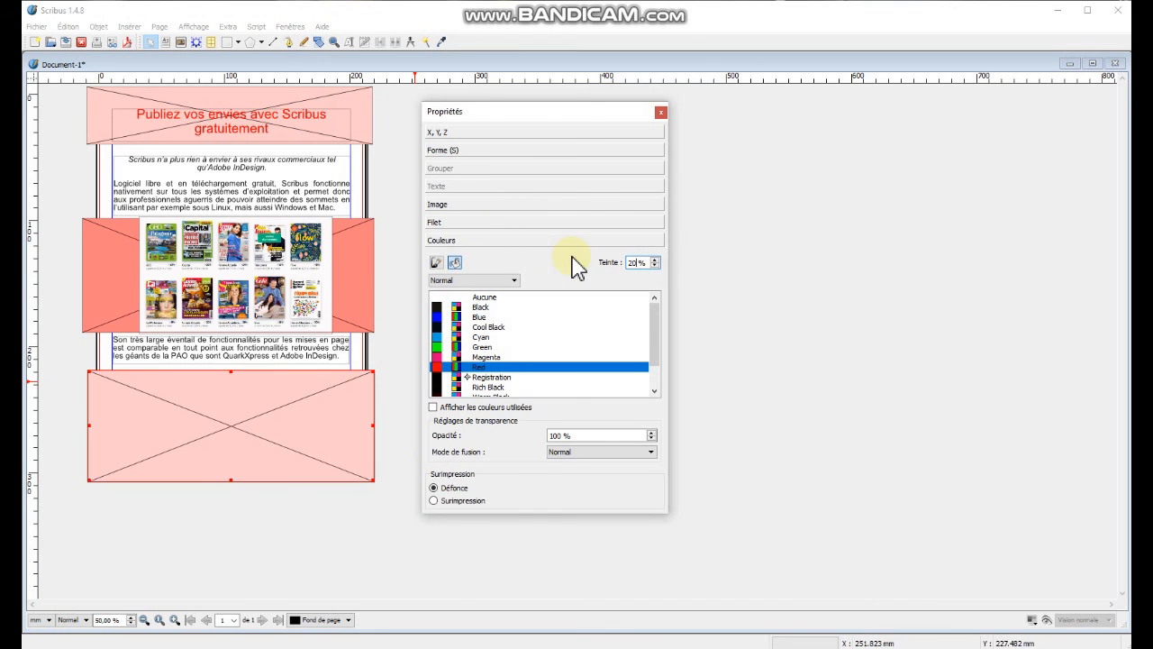
pyautogui.click(474, 133)
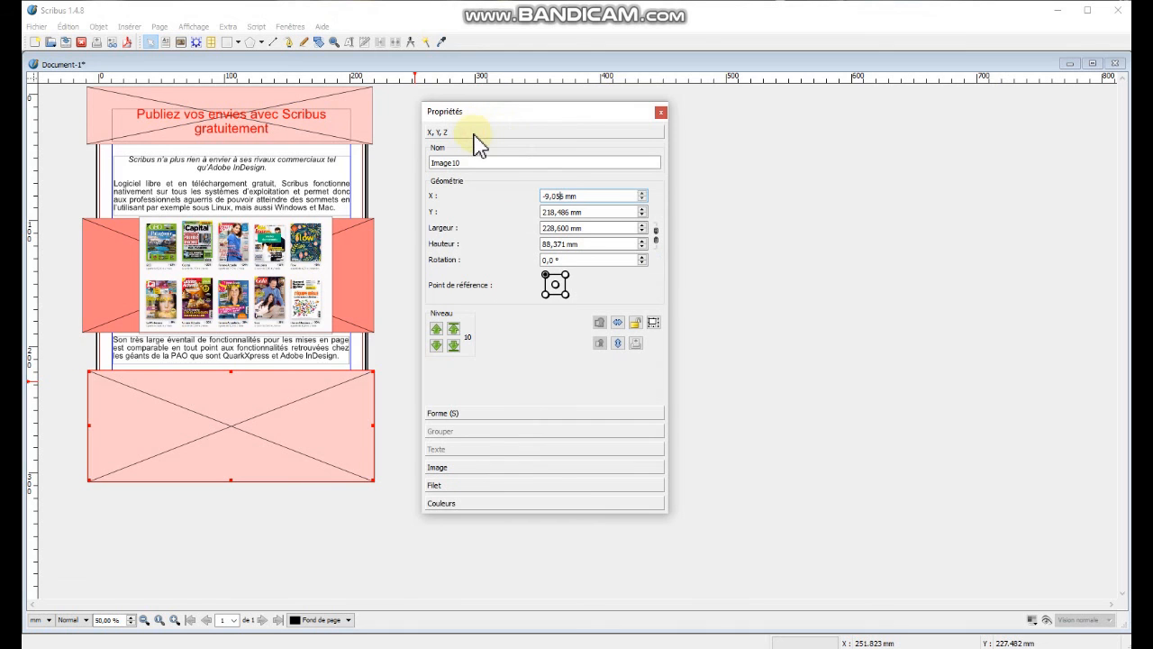
pyautogui.click(454, 346)
pyautogui.moveTo(230, 369); pyautogui.dragTo(230, 367)
# Switch to preview mode to review the finished page.
pyautogui.click(1046, 620)
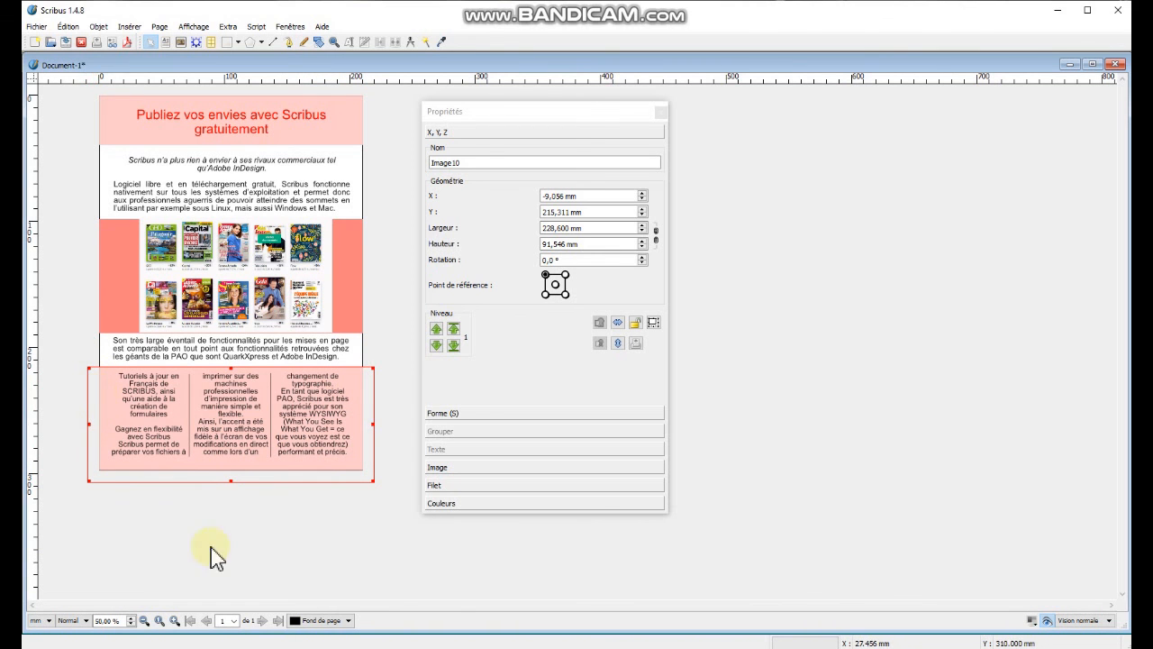
pyautogui.click(400, 432)
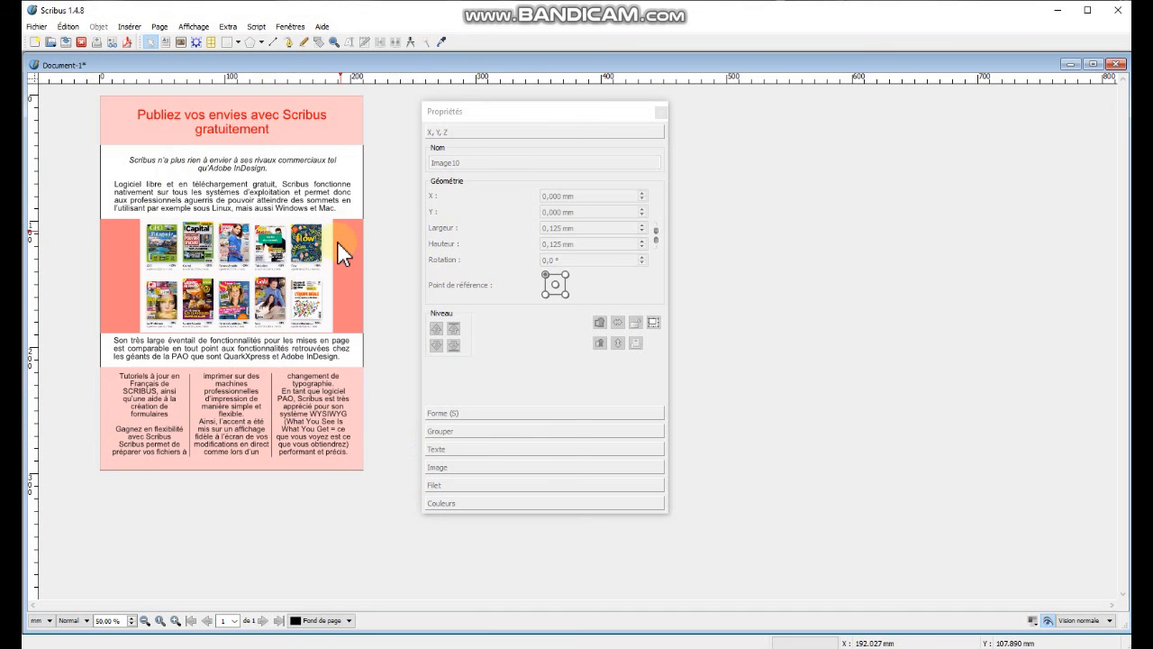
pyautogui.click(232, 313)
pyautogui.click(1060, 9)
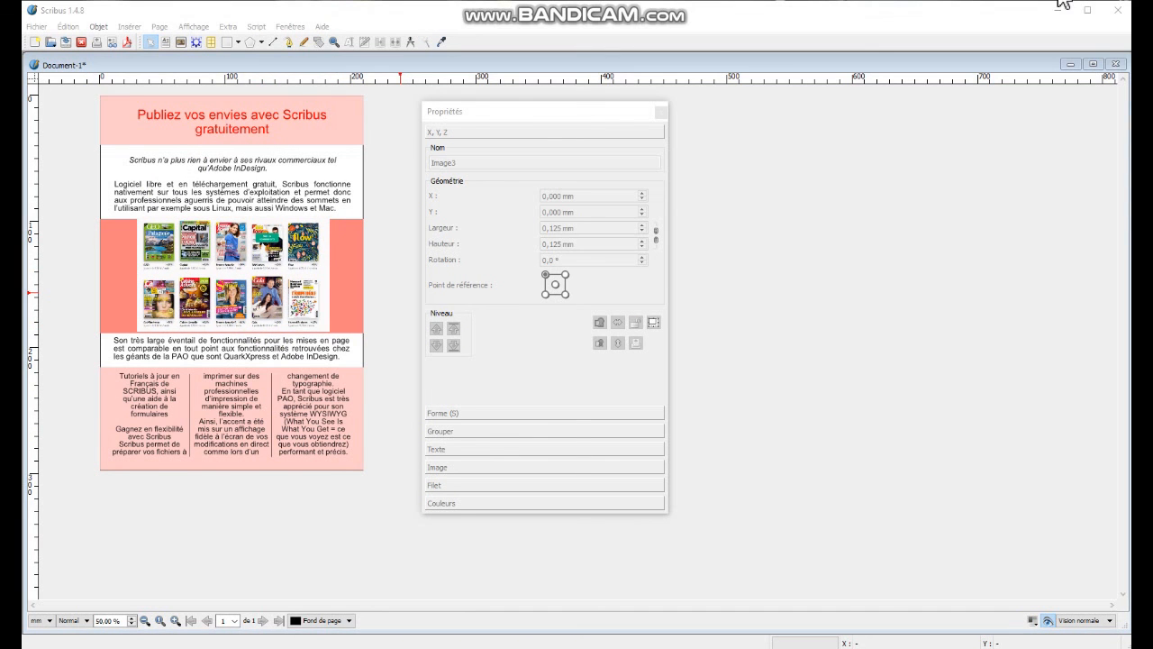